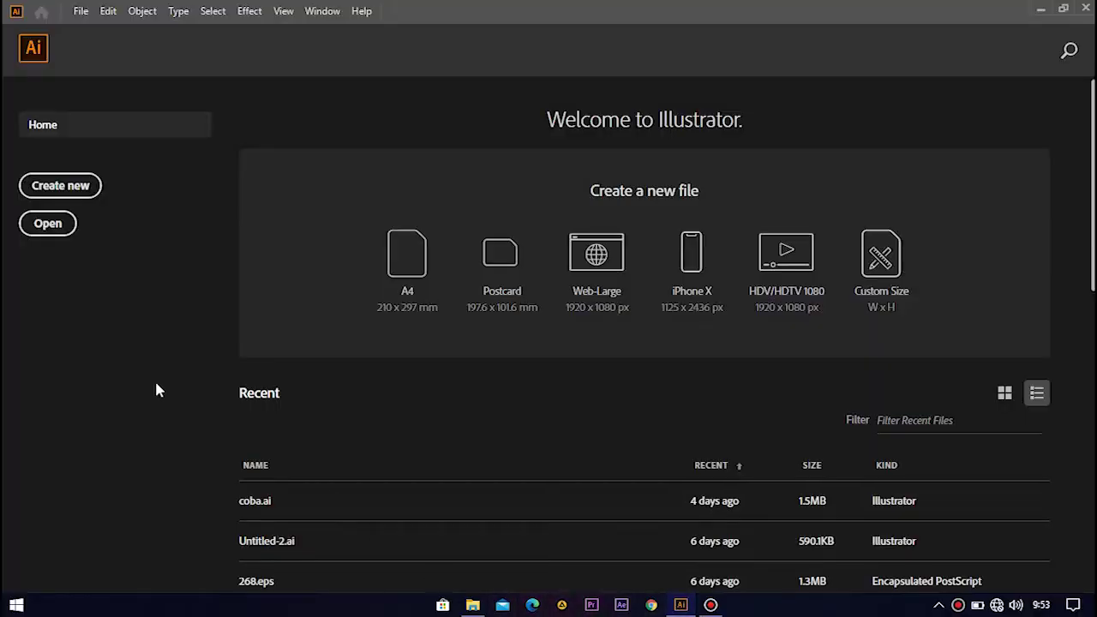
# Create a new 1080 × 1080 px document measured in pixels
pyautogui.click(69, 191)
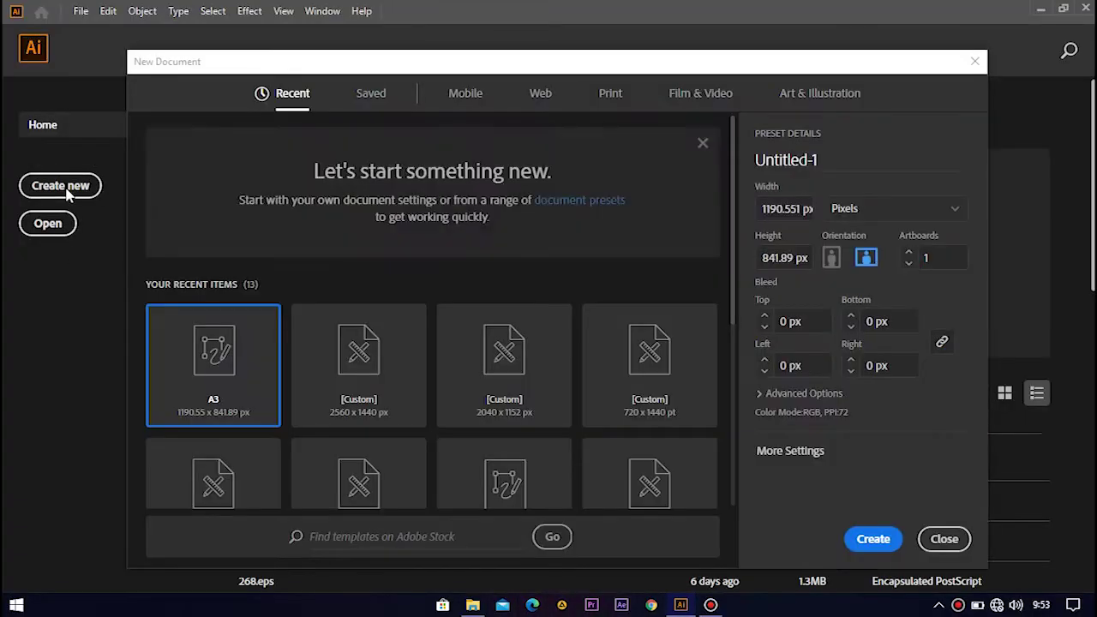
pyautogui.doubleClick(799, 208)
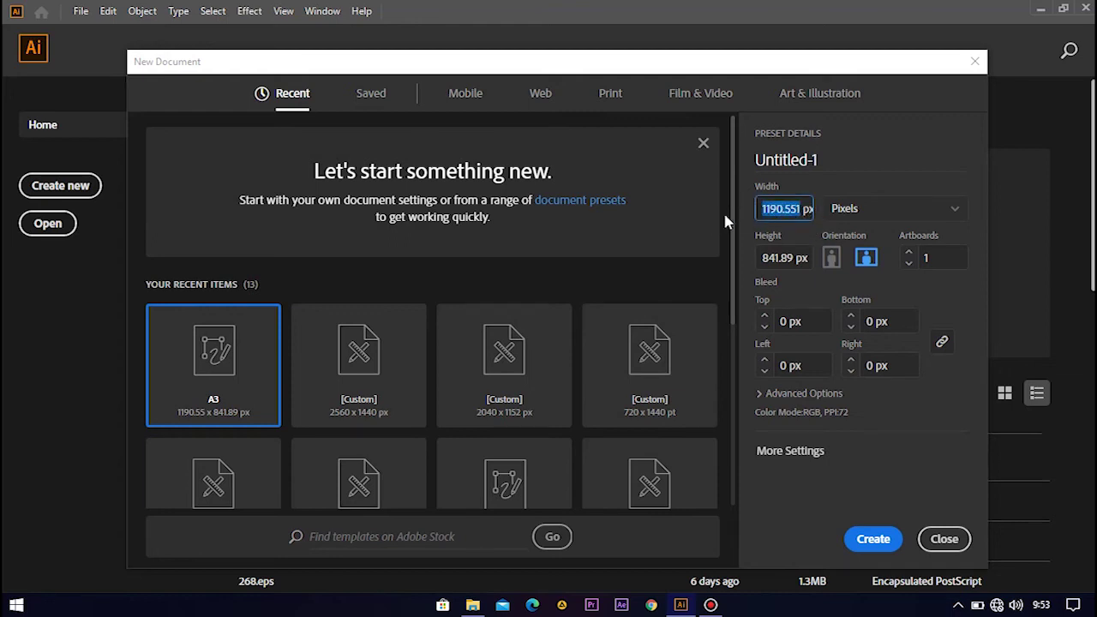
pyautogui.write('1080')
pyautogui.moveTo(791, 257); pyautogui.dragTo(759, 257)
pyautogui.write('1')
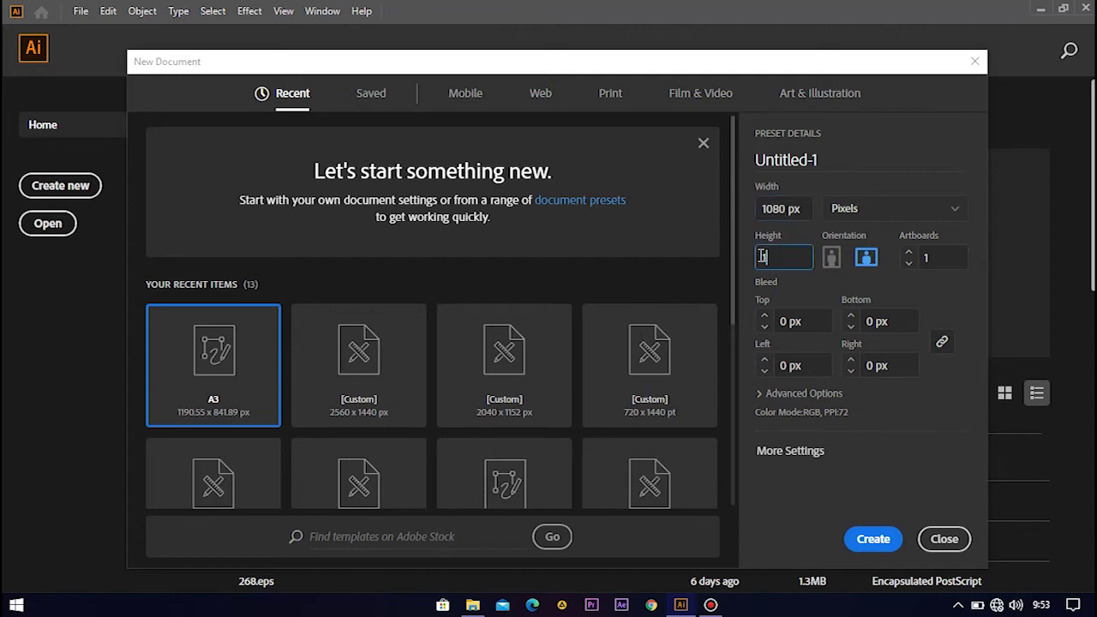
pyautogui.click(878, 209)
pyautogui.click(885, 369)
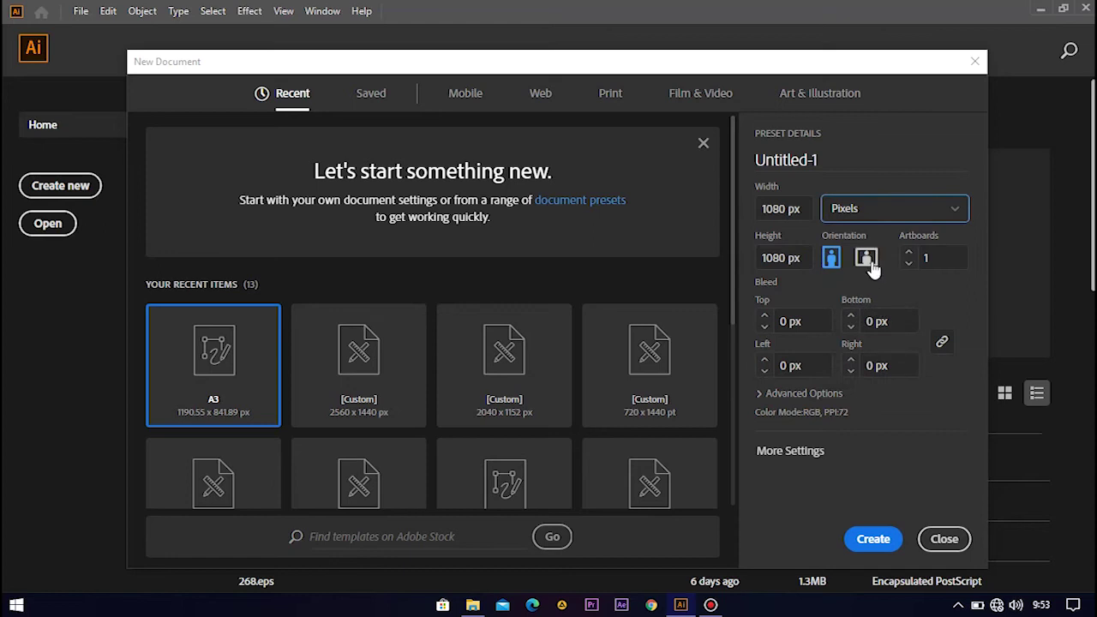
pyautogui.click(869, 549)
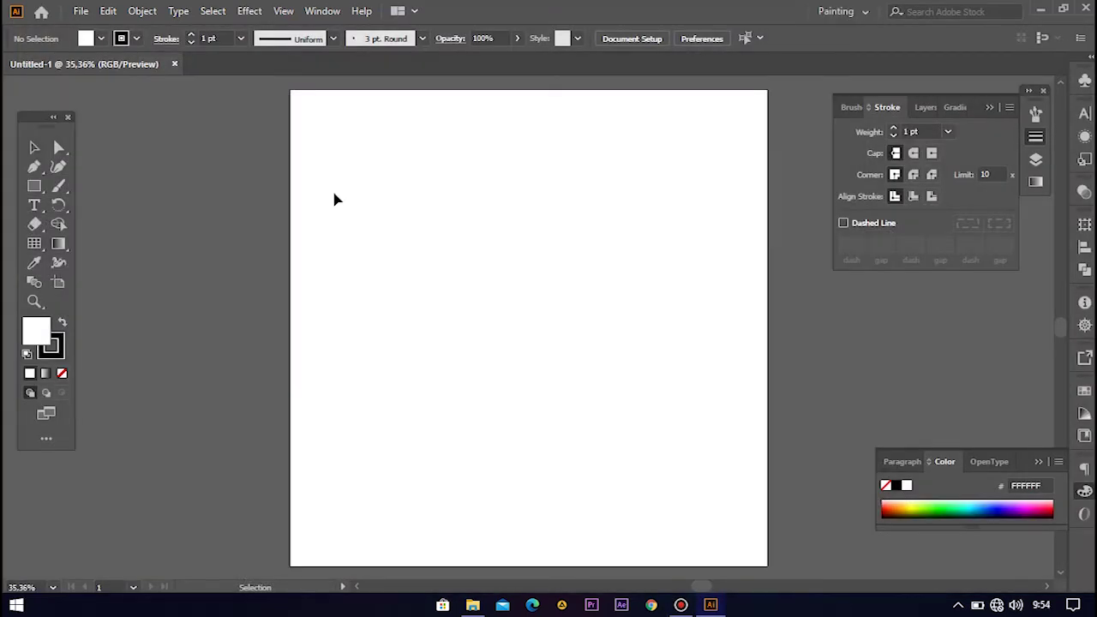
# With the Layers panel shown, draw a 380 px circle and nudge it down the artboard
pyautogui.press('F7')
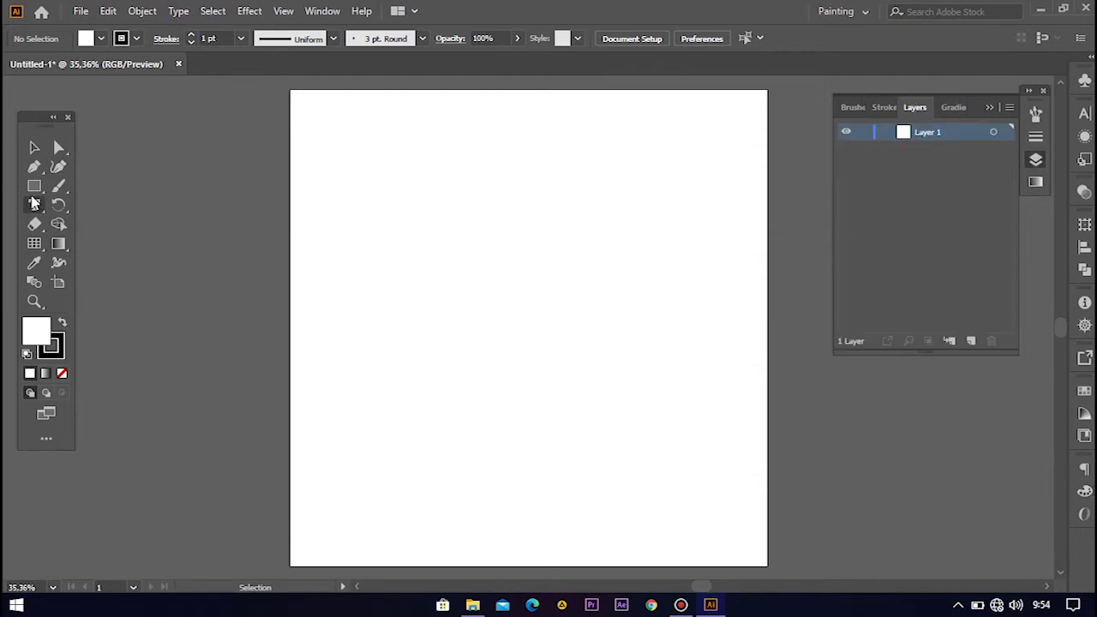
pyautogui.moveTo(31, 193); pyautogui.dragTo(86, 204)
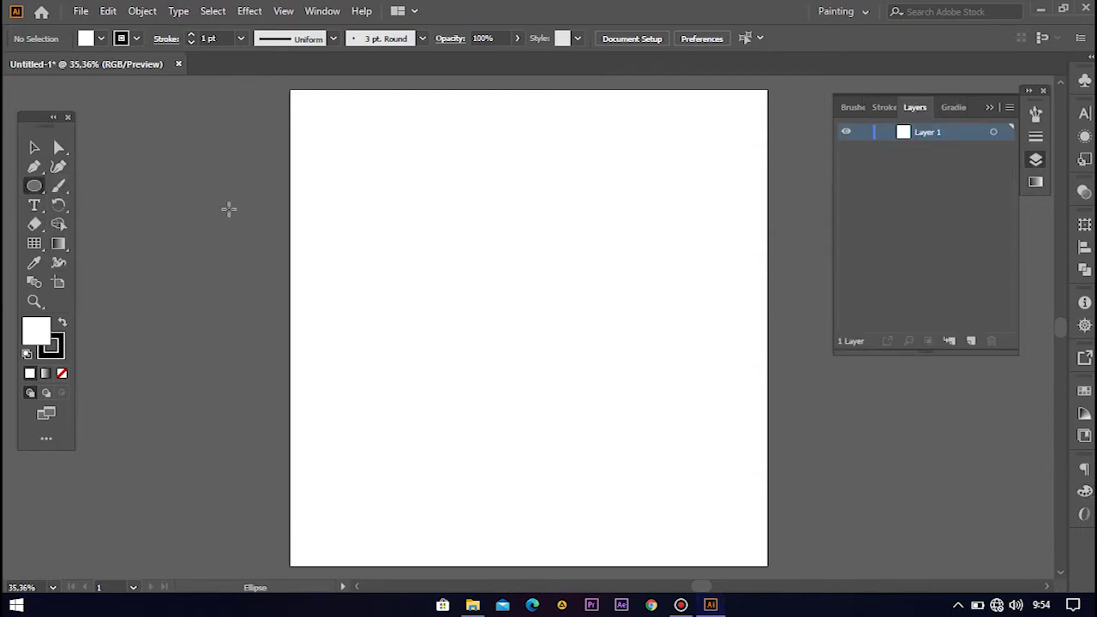
pyautogui.moveTo(431, 176)
pyautogui.mouseDown()
pyautogui.moveTo(588, 347)
pyautogui.moveTo(599, 344)
pyautogui.mouseUp()
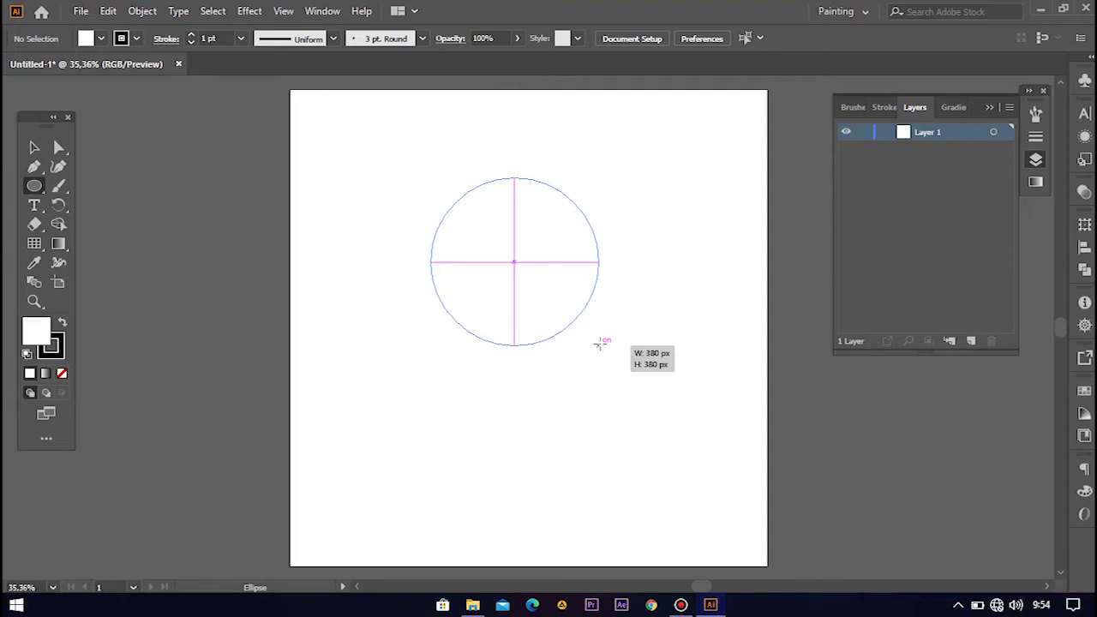
pyautogui.moveTo(598, 343); pyautogui.dragTo(601, 345)
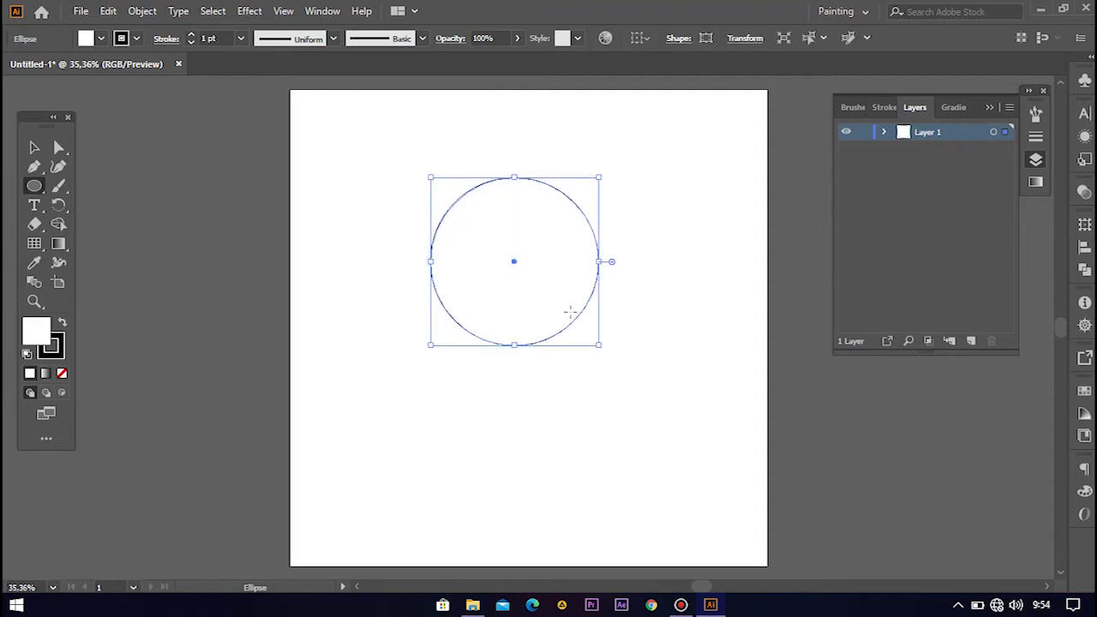
pyautogui.press('v')
pyautogui.moveTo(594, 309); pyautogui.dragTo(603, 347)
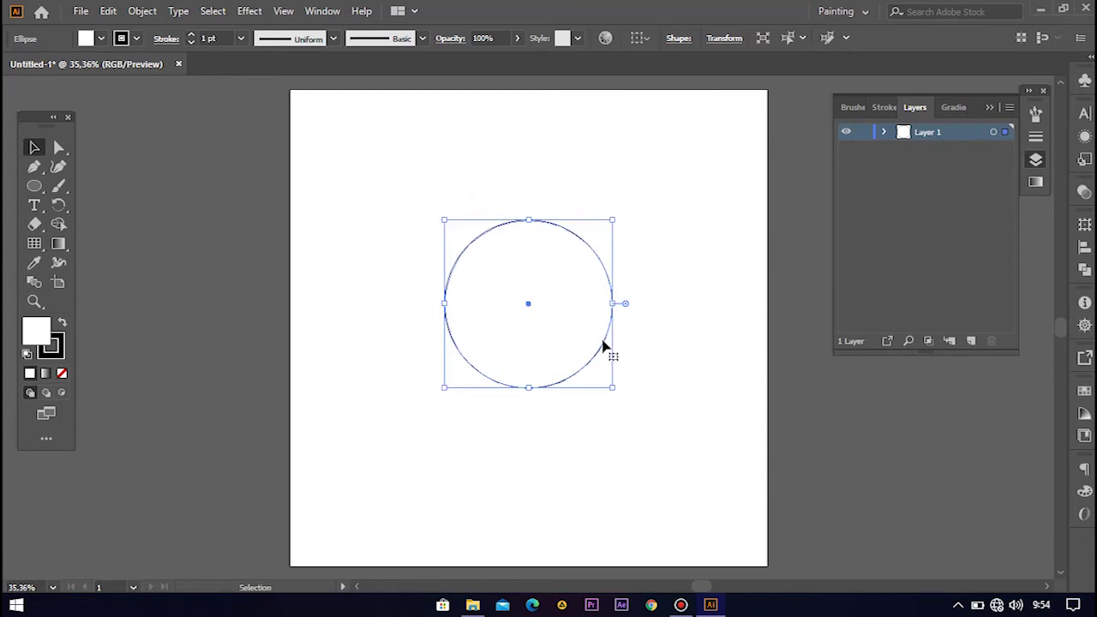
# Reposition the circle slightly up and left, then paste a copy above it
pyautogui.scroll(2, 603, 346)
pyautogui.scroll(-1, 602, 344)
pyautogui.moveTo(565, 340); pyautogui.dragTo(582, 326)
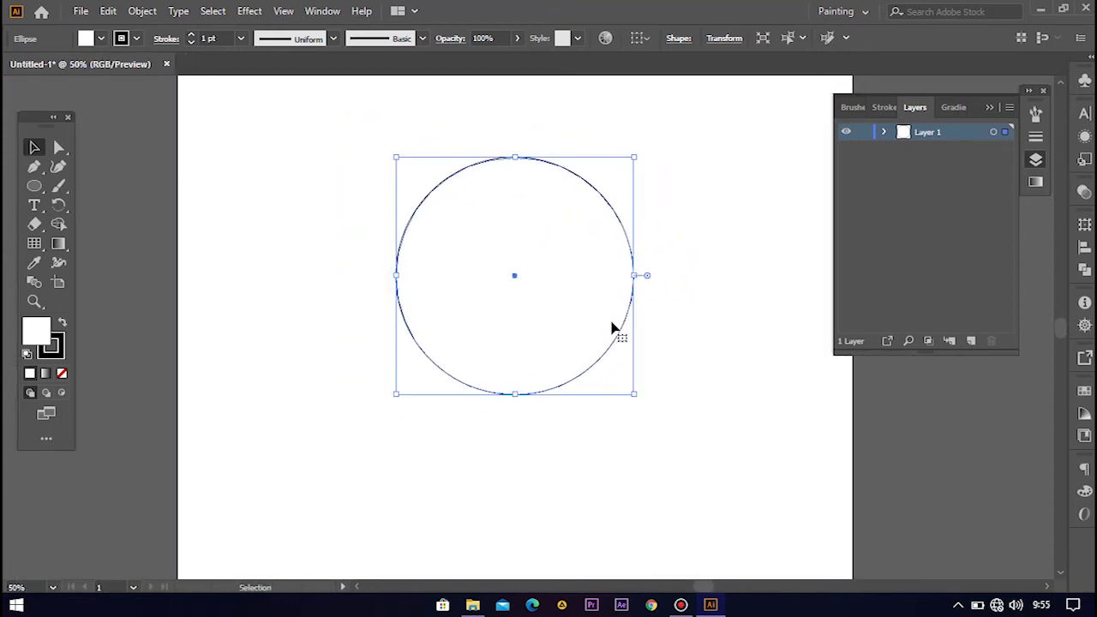
pyautogui.scroll(-1, 611, 326)
pyautogui.scroll(1, 611, 327)
pyautogui.moveTo(630, 318); pyautogui.dragTo(628, 291)
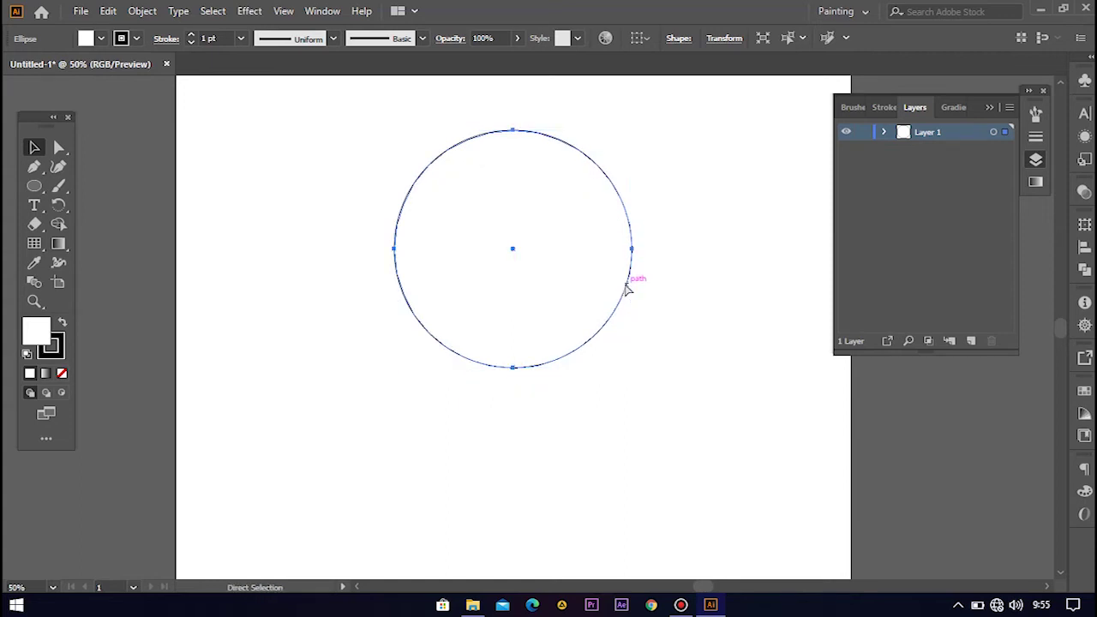
pyautogui.hotkey('ctrl', 'v')
pyautogui.moveTo(583, 232); pyautogui.dragTo(575, 167)
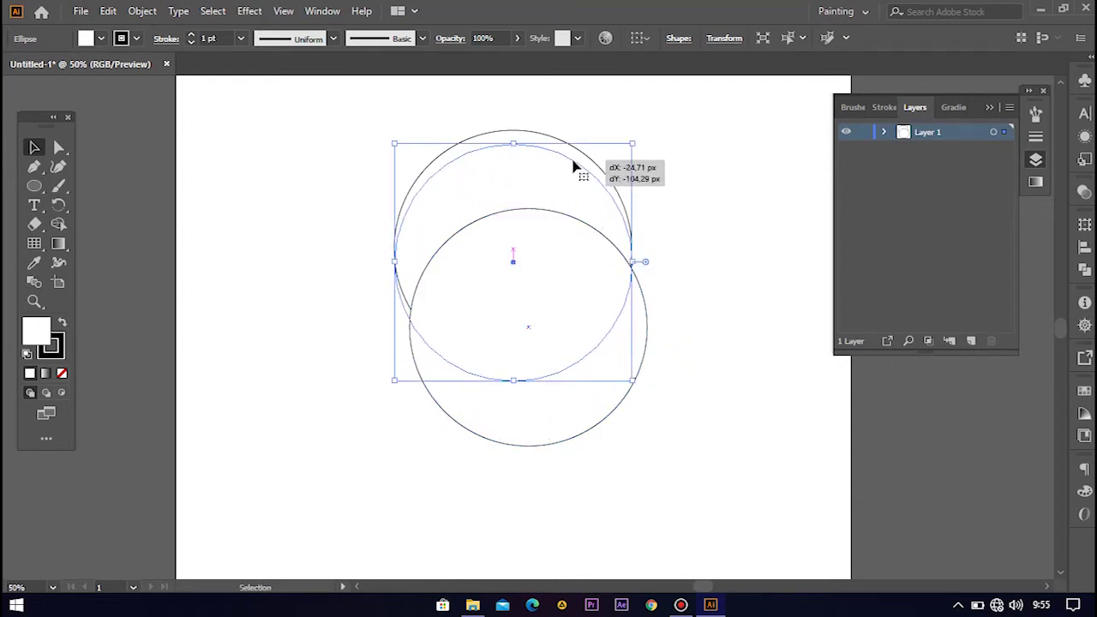
# Overlap the copy on the original and set both circles' fill to None
pyautogui.moveTo(575, 167); pyautogui.dragTo(574, 164)
pyautogui.click(61, 373)
pyautogui.click(529, 135)
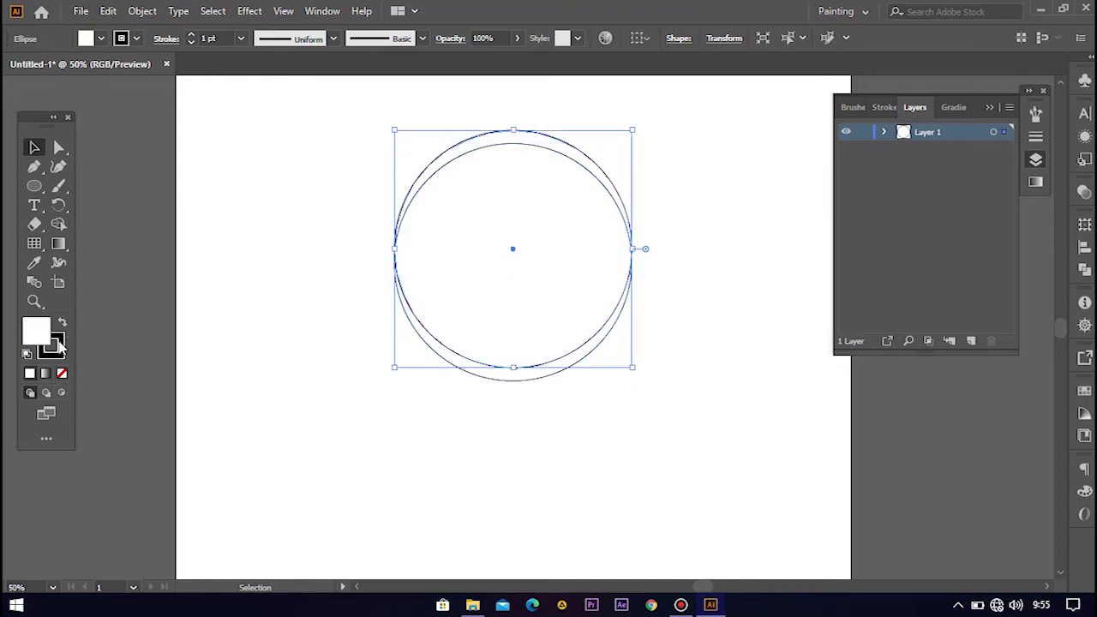
pyautogui.click(61, 375)
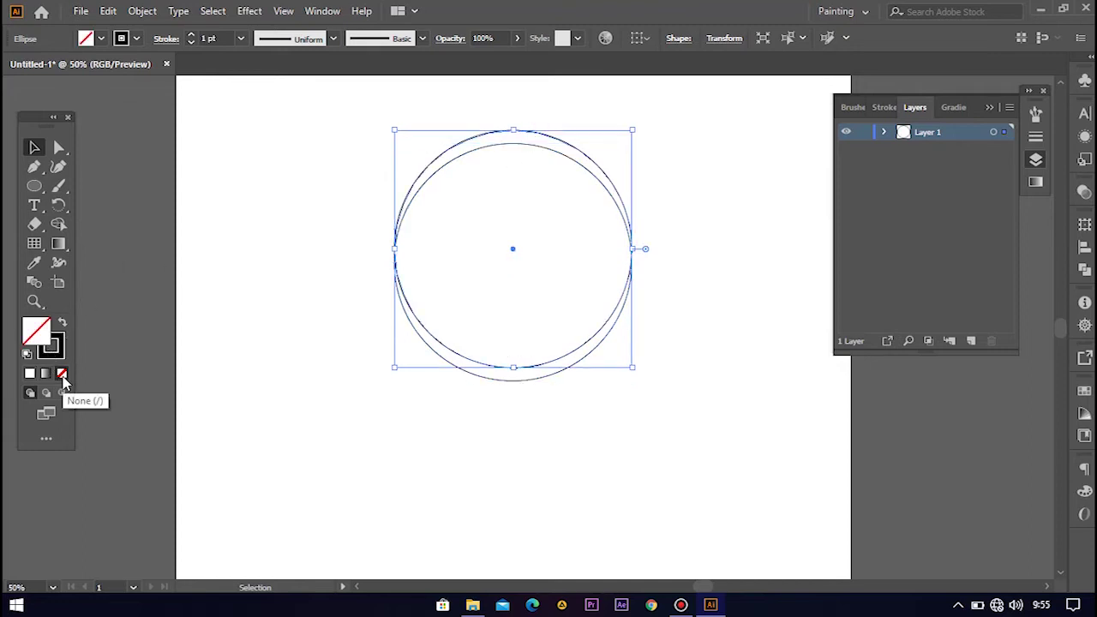
pyautogui.click(549, 375)
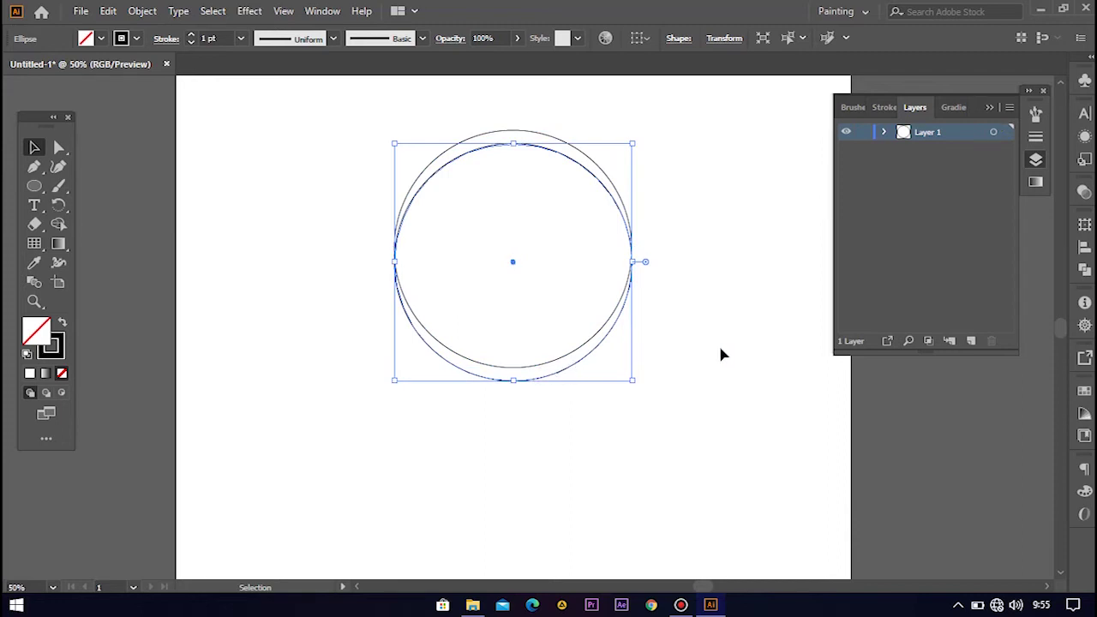
# Alt-drag both circles downward to duplicate them as a second pair
pyautogui.click(666, 352)
pyautogui.moveTo(684, 348); pyautogui.dragTo(381, 289)
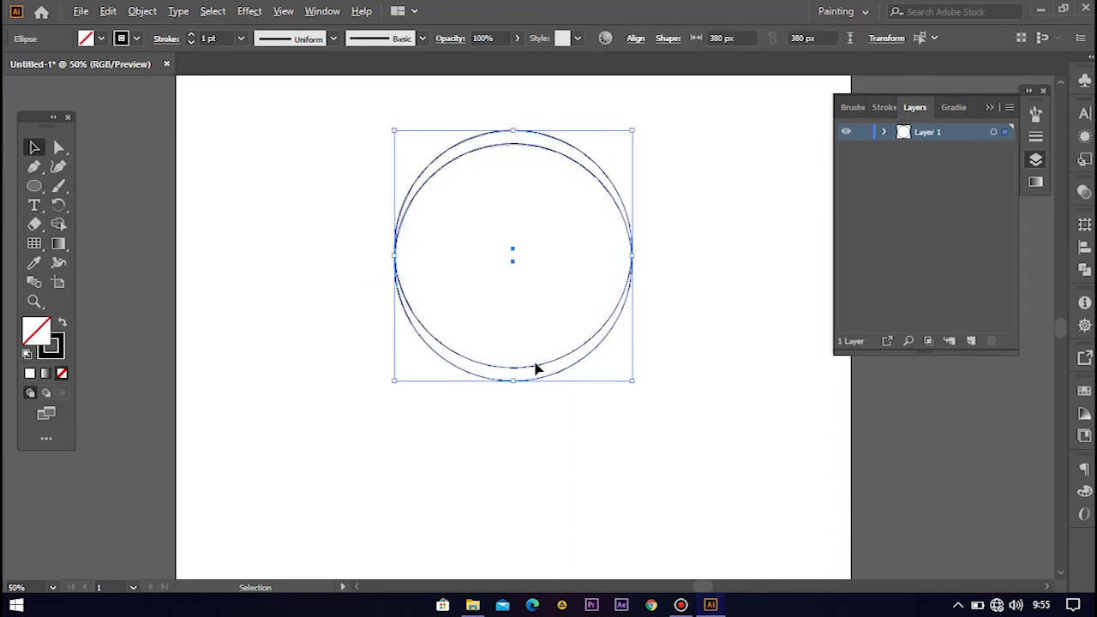
pyautogui.moveTo(539, 368); pyautogui.dragTo(539, 426)
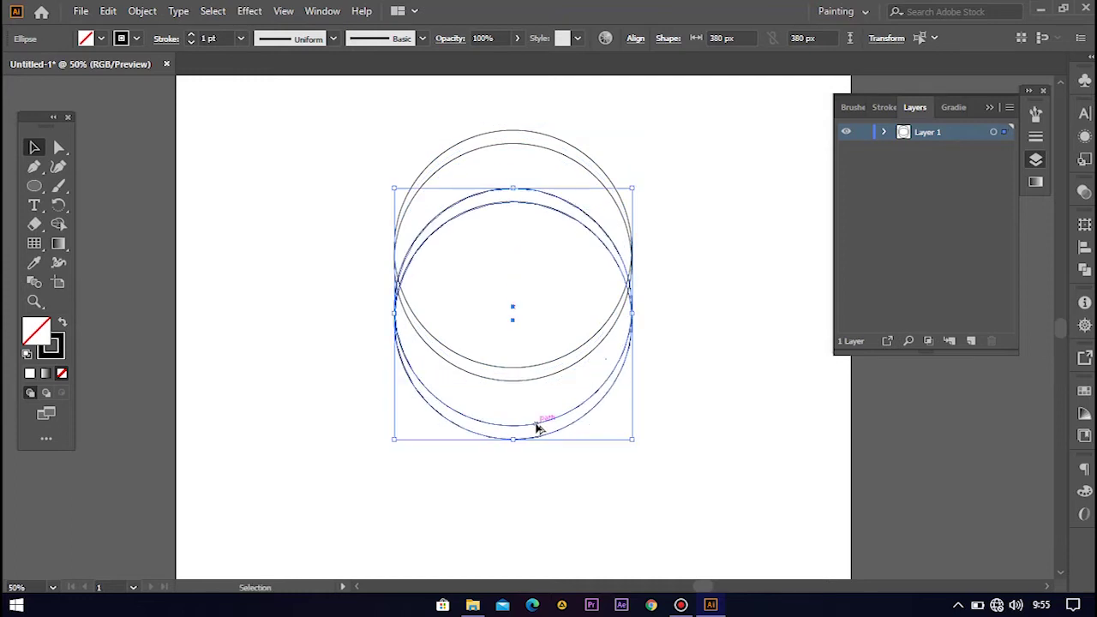
pyautogui.click(661, 340)
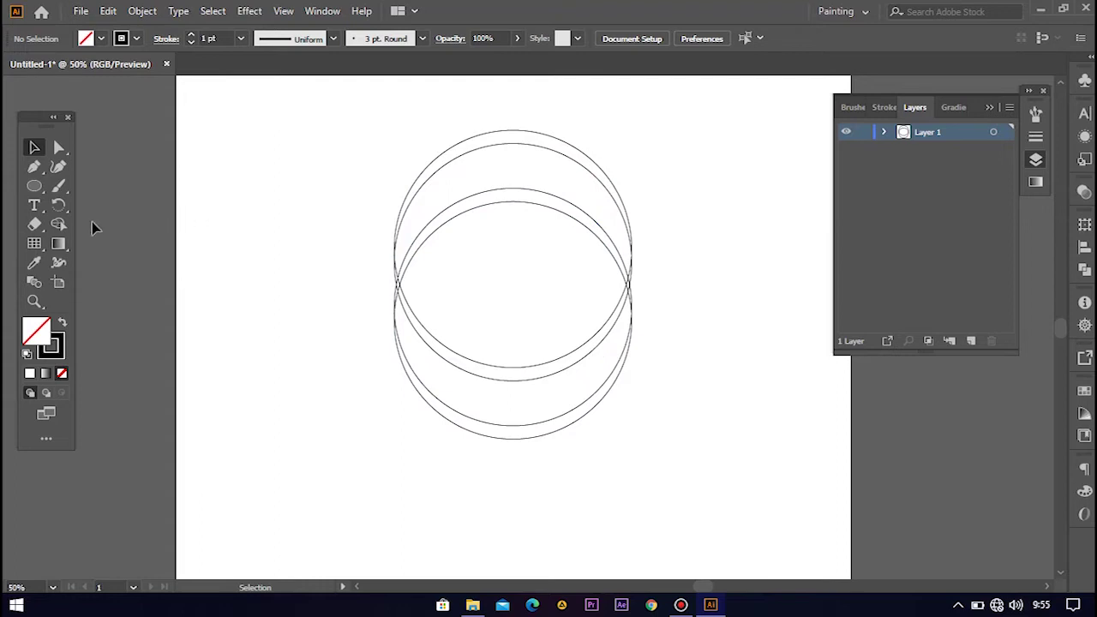
pyautogui.rightClick(33, 187)
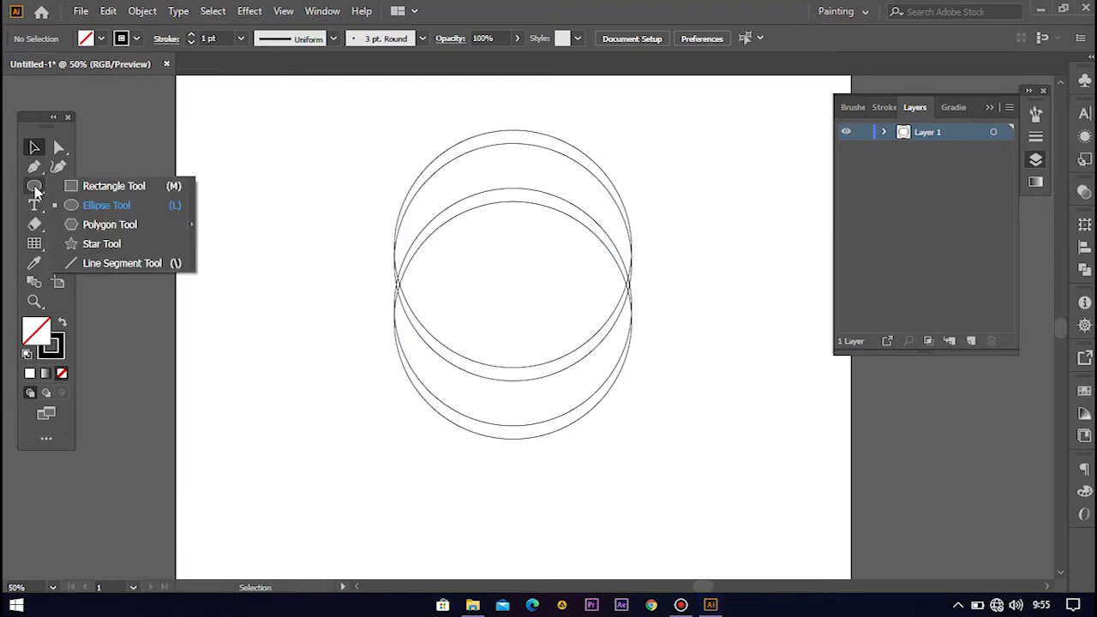
# Select all four circles and check the alignment options without changing anything
pyautogui.click(98, 264)
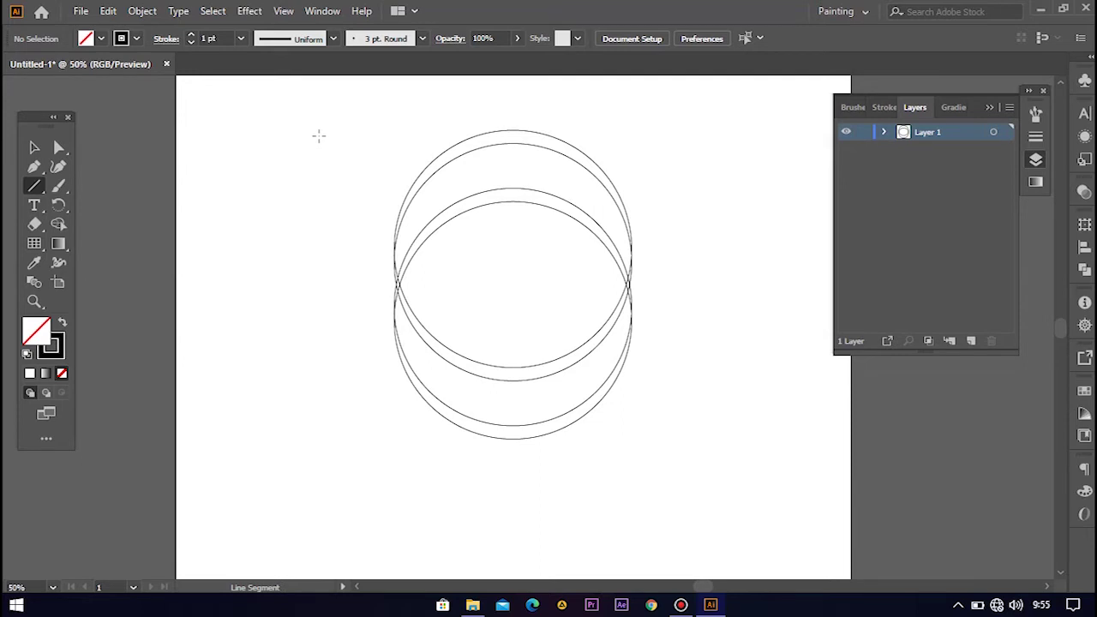
pyautogui.press('v')
pyautogui.moveTo(343, 111); pyautogui.dragTo(665, 477)
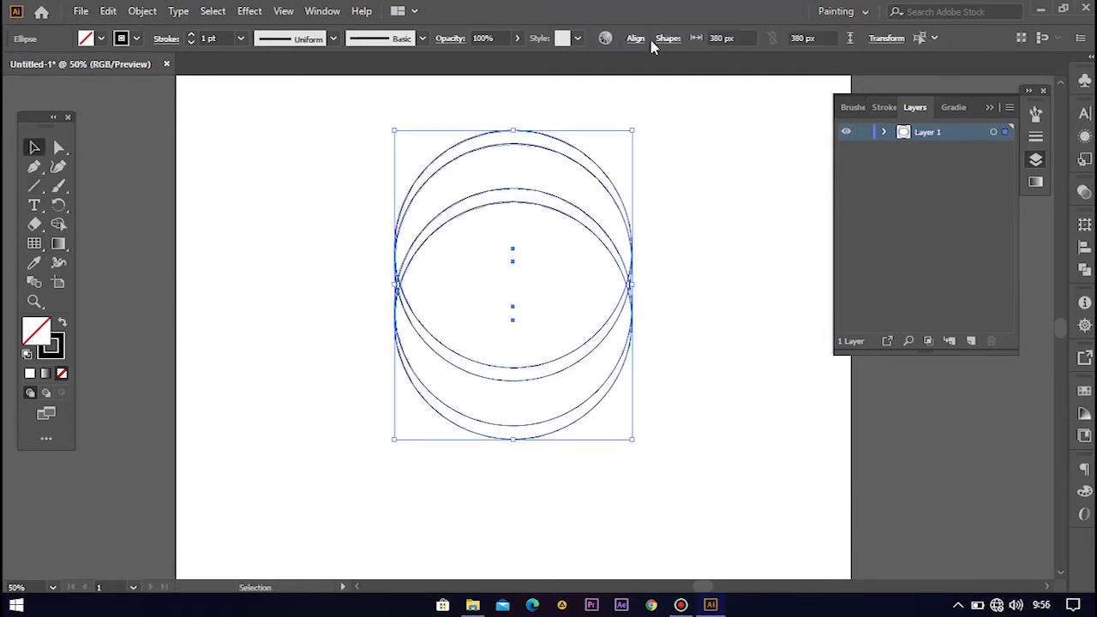
pyautogui.click(635, 37)
pyautogui.click(502, 89)
pyautogui.click(300, 177)
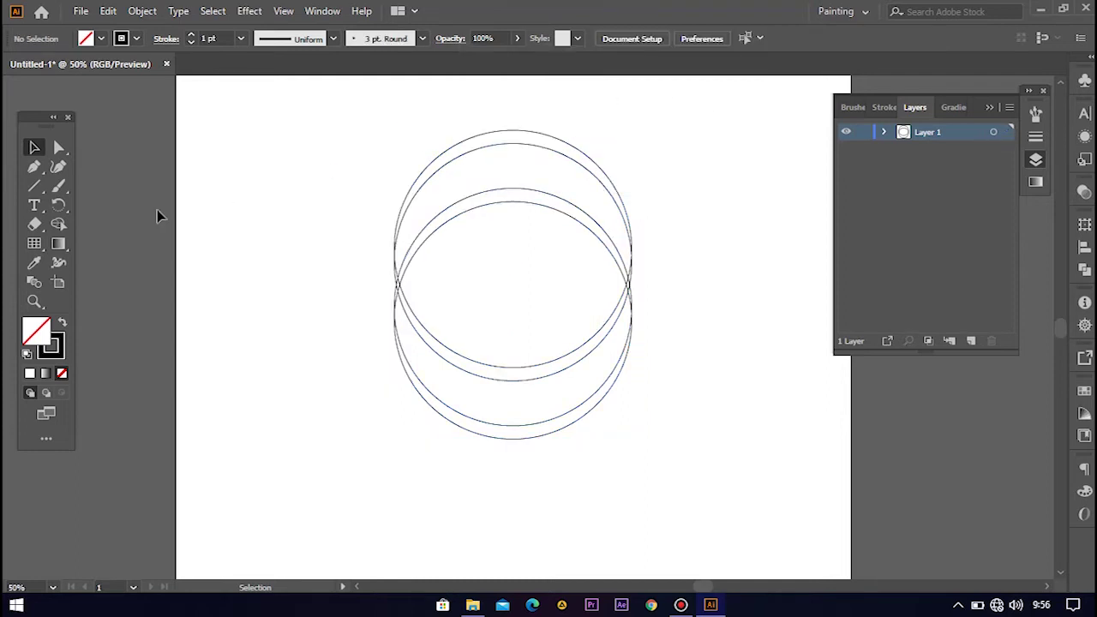
# Draw a vertical line left of the circles, undoing a stray horizontal line
pyautogui.click(34, 186)
pyautogui.moveTo(318, 169); pyautogui.dragTo(318, 446)
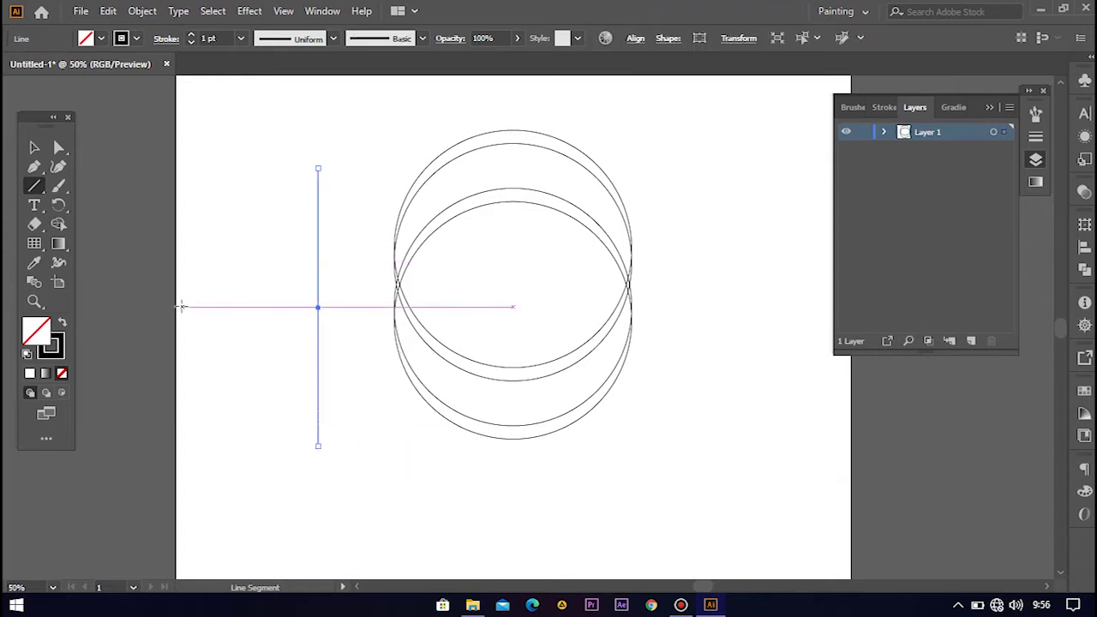
pyautogui.moveTo(181, 306); pyautogui.dragTo(471, 300)
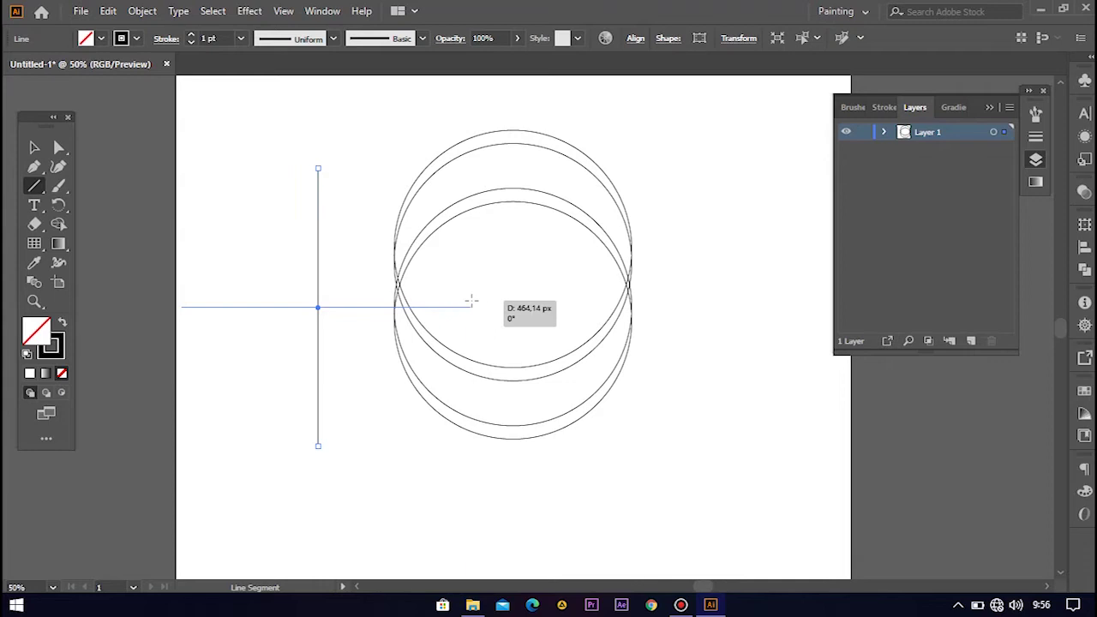
pyautogui.moveTo(470, 300); pyautogui.dragTo(471, 300)
pyautogui.hotkey('ctrl', 'z')
# Paste a copy of the vertical line and select both lines together
pyautogui.press('v')
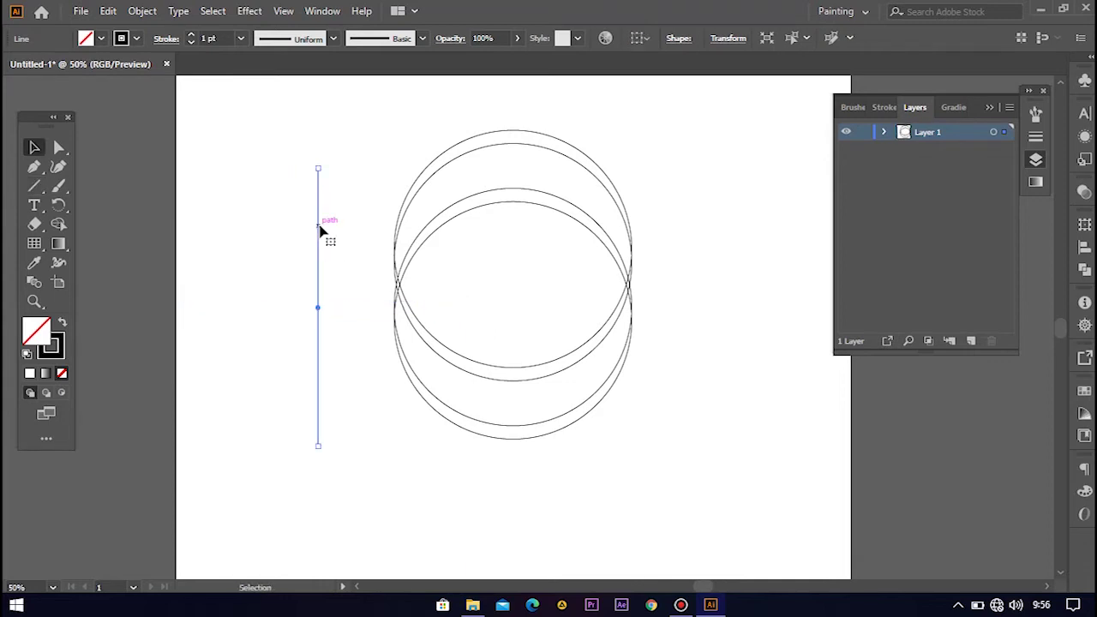
pyautogui.press('a')
pyautogui.hotkey('ctrl', 'v')
pyautogui.press('v')
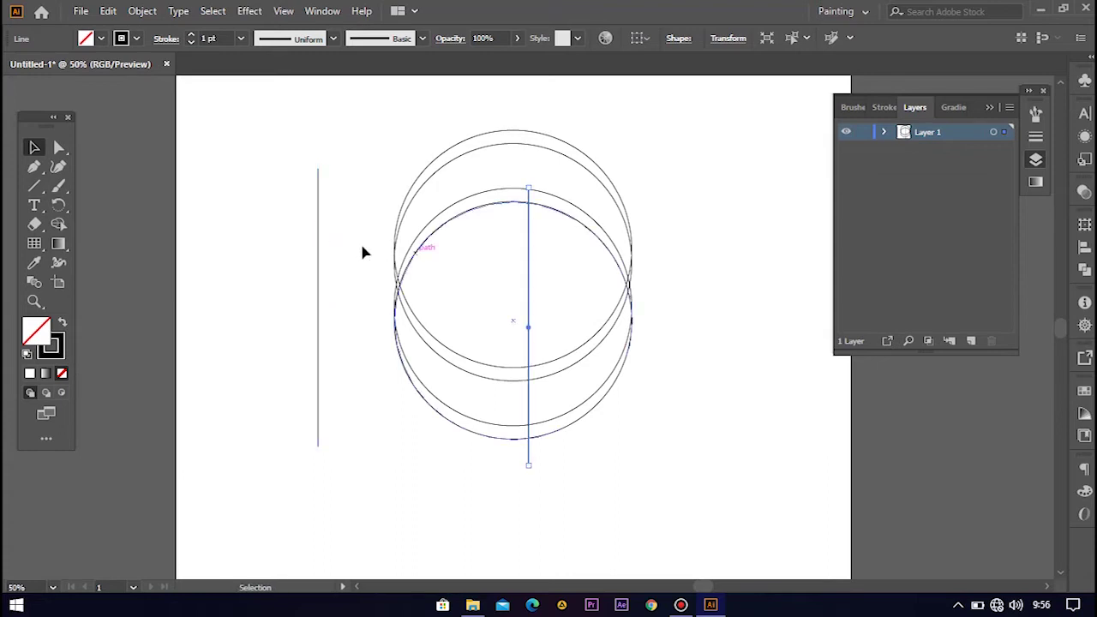
pyautogui.click(318, 260)
pyautogui.moveTo(275, 444); pyautogui.dragTo(551, 392)
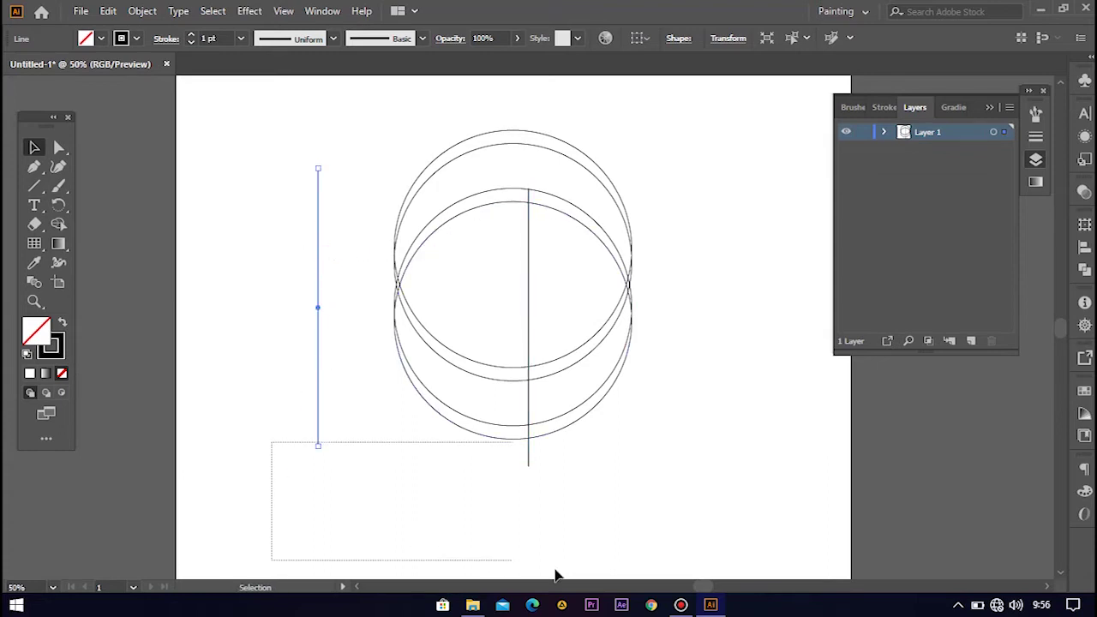
pyautogui.click(636, 38)
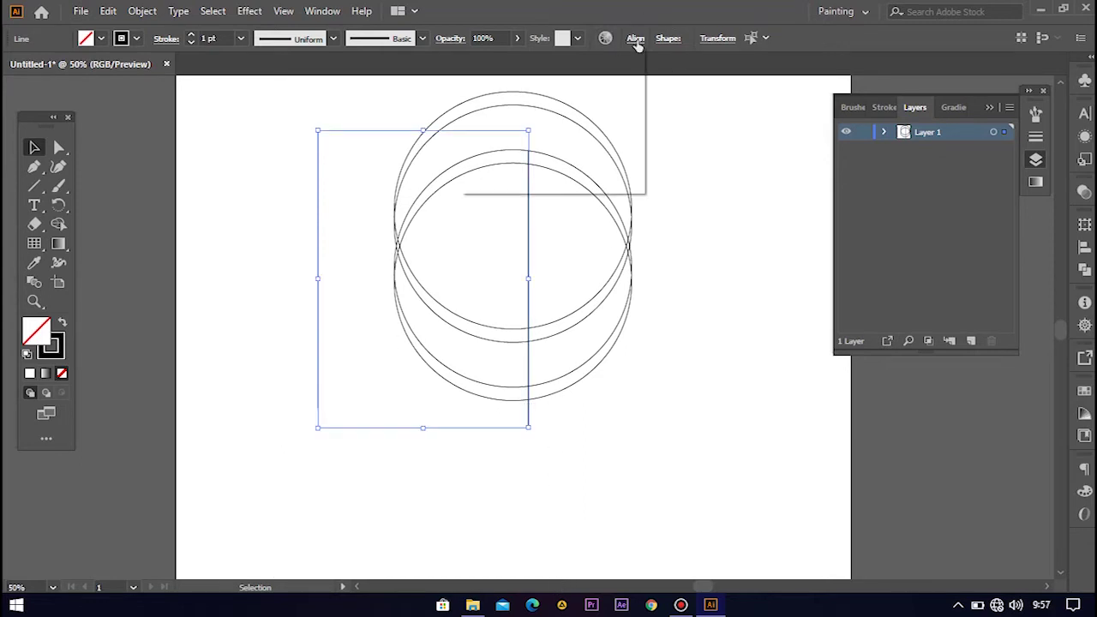
# Centre both lines on each other and rotate one to lie horizontal
pyautogui.click(503, 85)
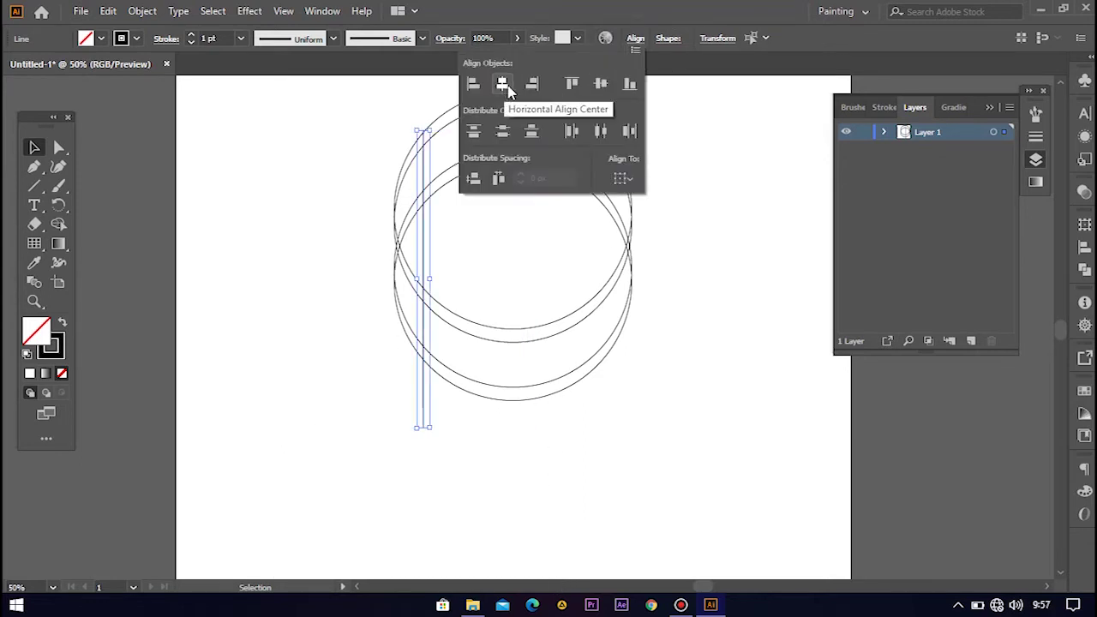
pyautogui.click(450, 467)
pyautogui.hotkey('ctrl', '+')
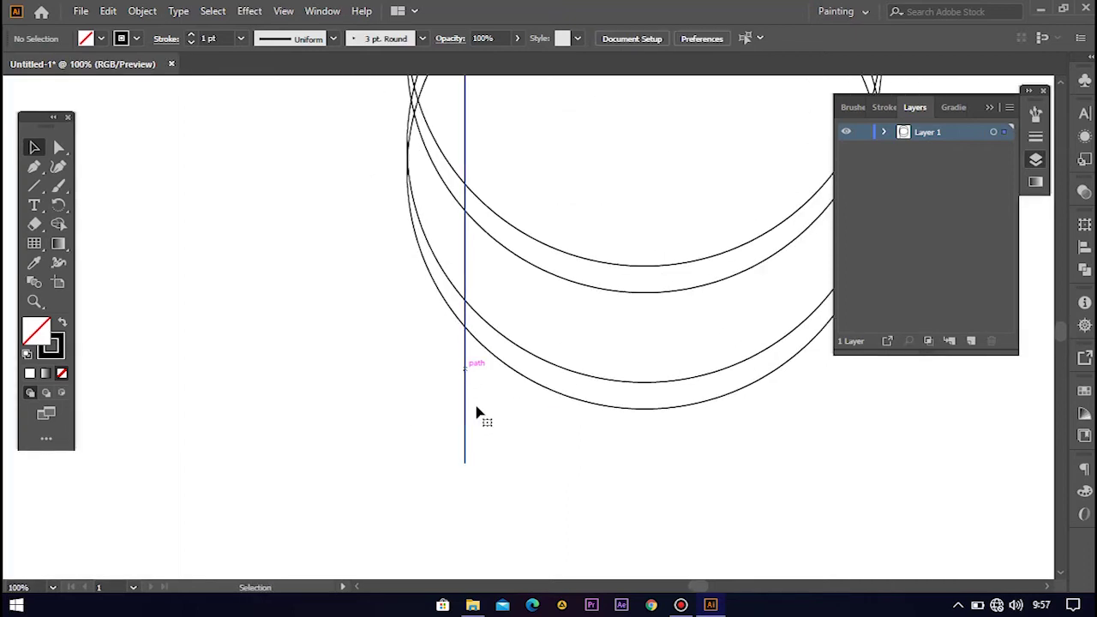
pyautogui.click(470, 461)
pyautogui.keyDown('alt'); pyautogui.scroll(-2, 475, 468); pyautogui.keyUp('alt')
pyautogui.moveTo(472, 470); pyautogui.dragTo(605, 326)
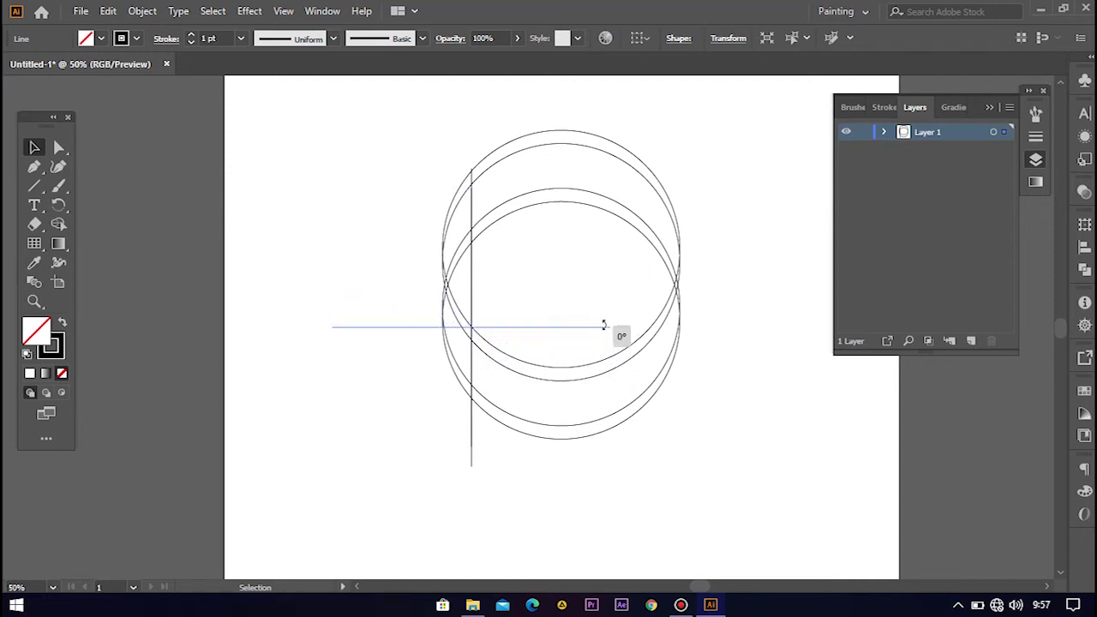
pyautogui.moveTo(604, 326); pyautogui.dragTo(602, 326)
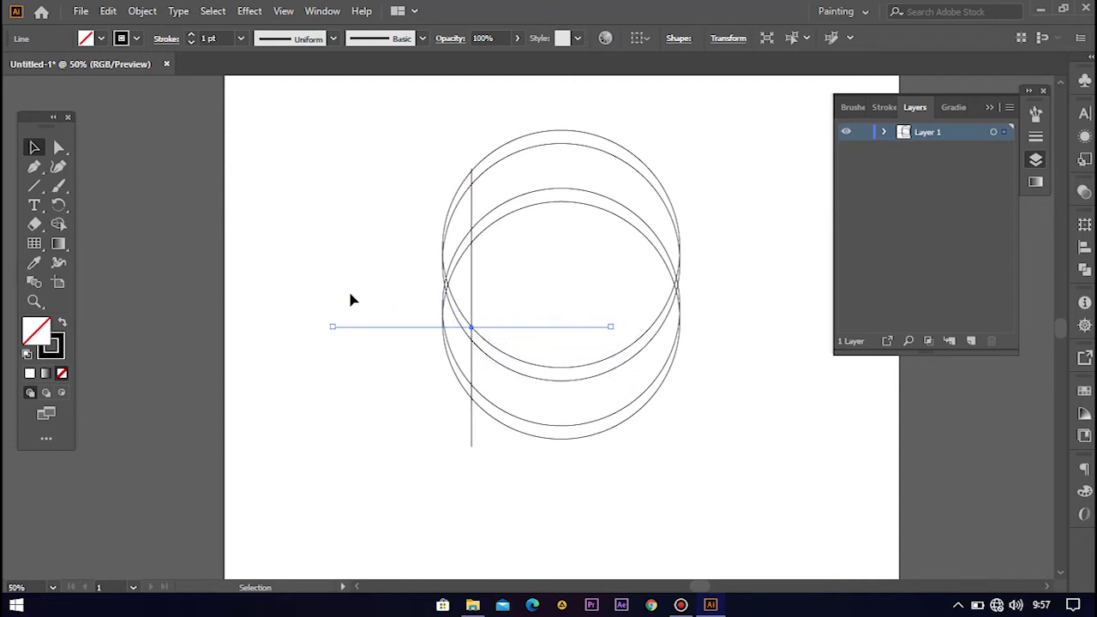
# Check the vertical and horizontal lines by selecting each in turn
pyautogui.click(292, 343)
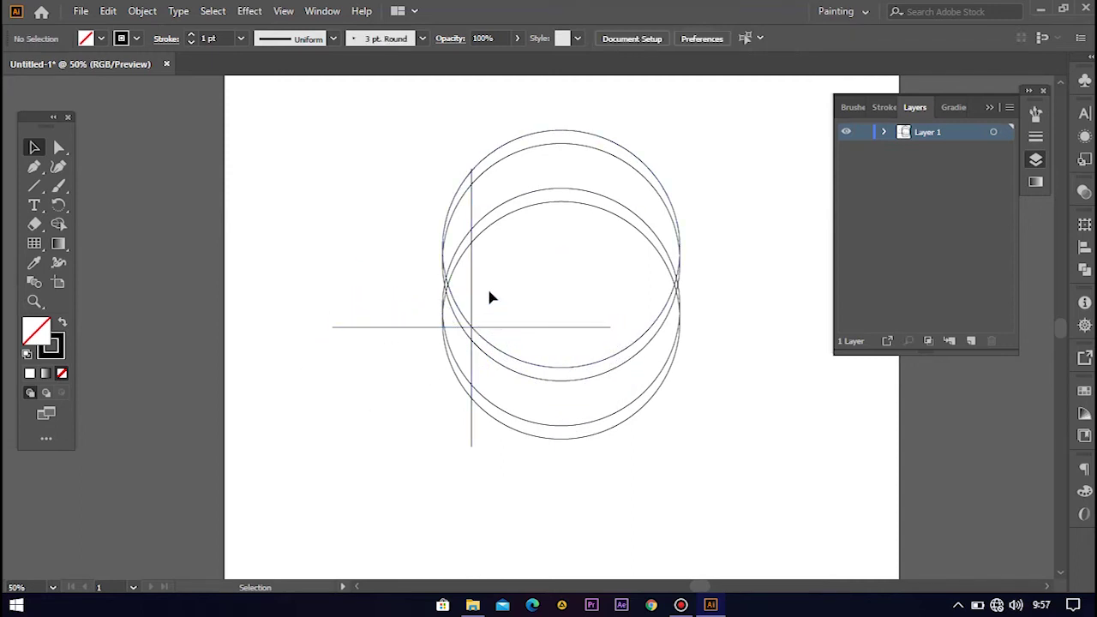
pyautogui.moveTo(464, 289); pyautogui.dragTo(492, 322)
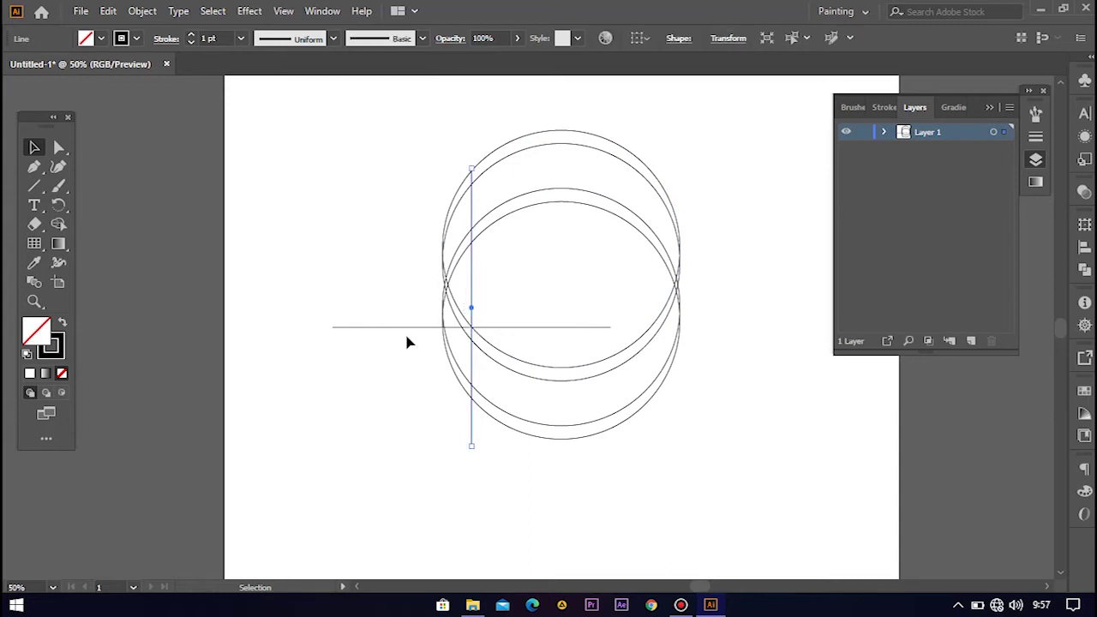
pyautogui.click(409, 380)
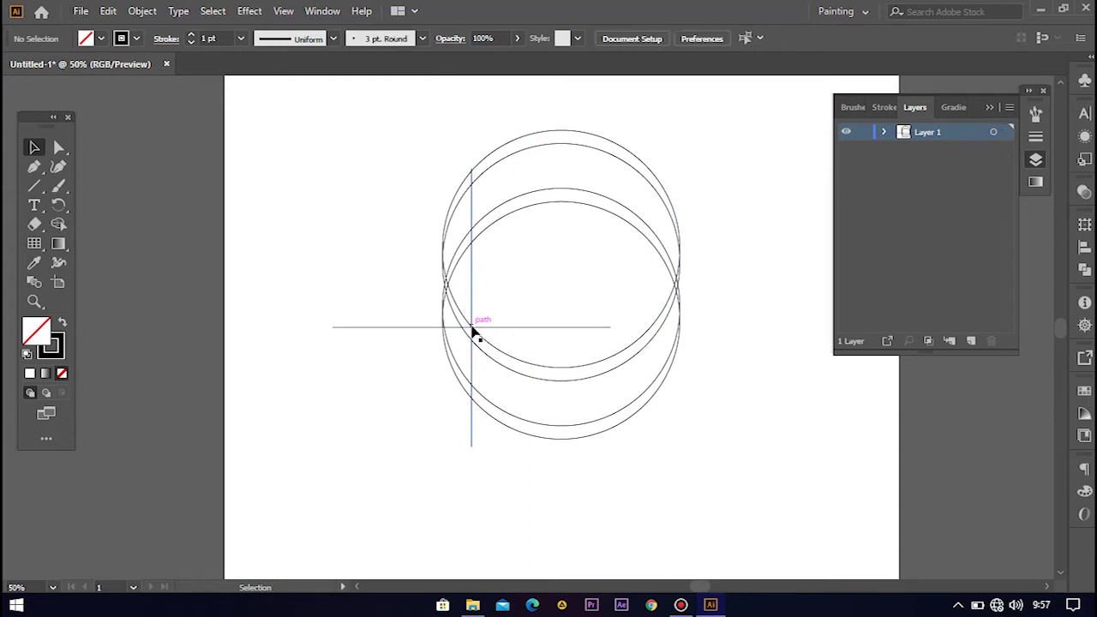
pyautogui.click(472, 326)
pyautogui.click(495, 328)
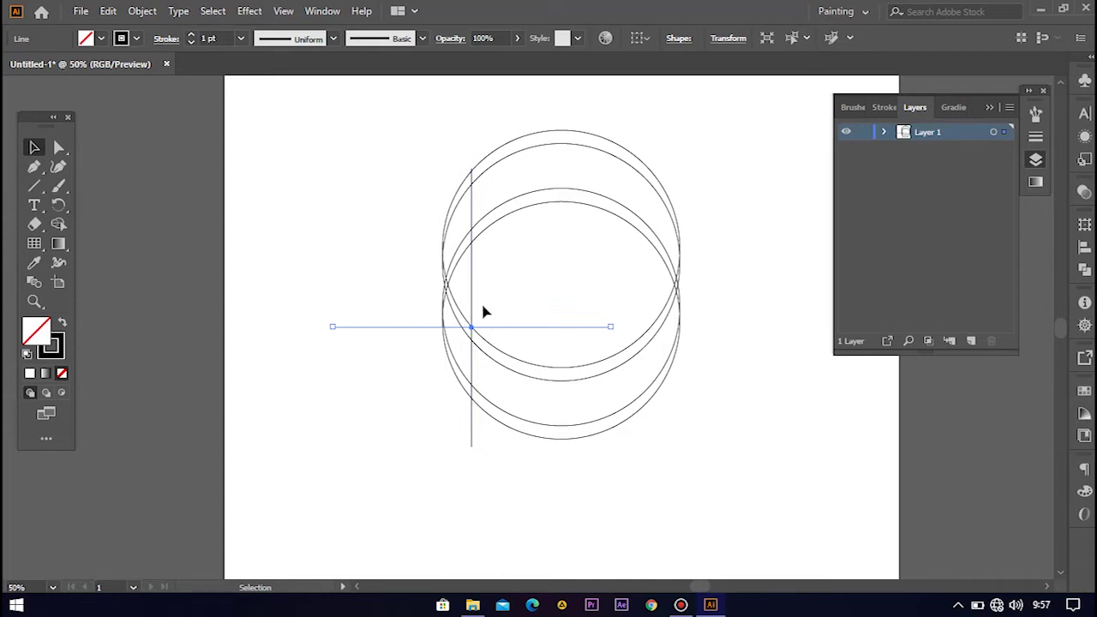
pyautogui.moveTo(466, 274); pyautogui.dragTo(490, 304)
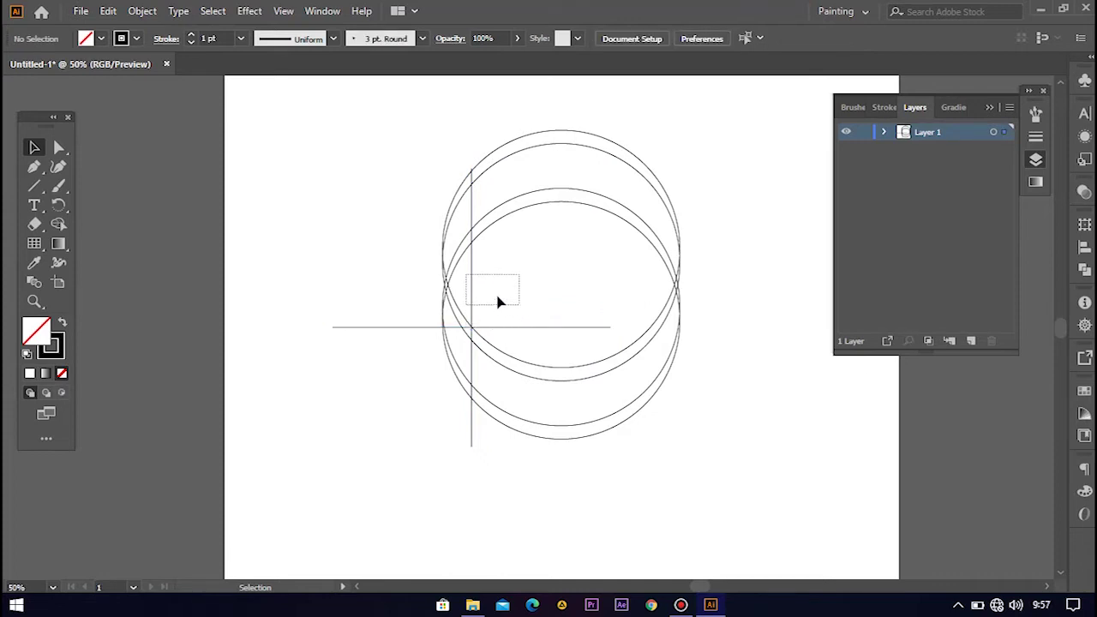
pyautogui.moveTo(504, 307); pyautogui.dragTo(498, 301)
# Apply Horizontal Align Center to all circles and both lines
pyautogui.moveTo(387, 191); pyautogui.dragTo(691, 443)
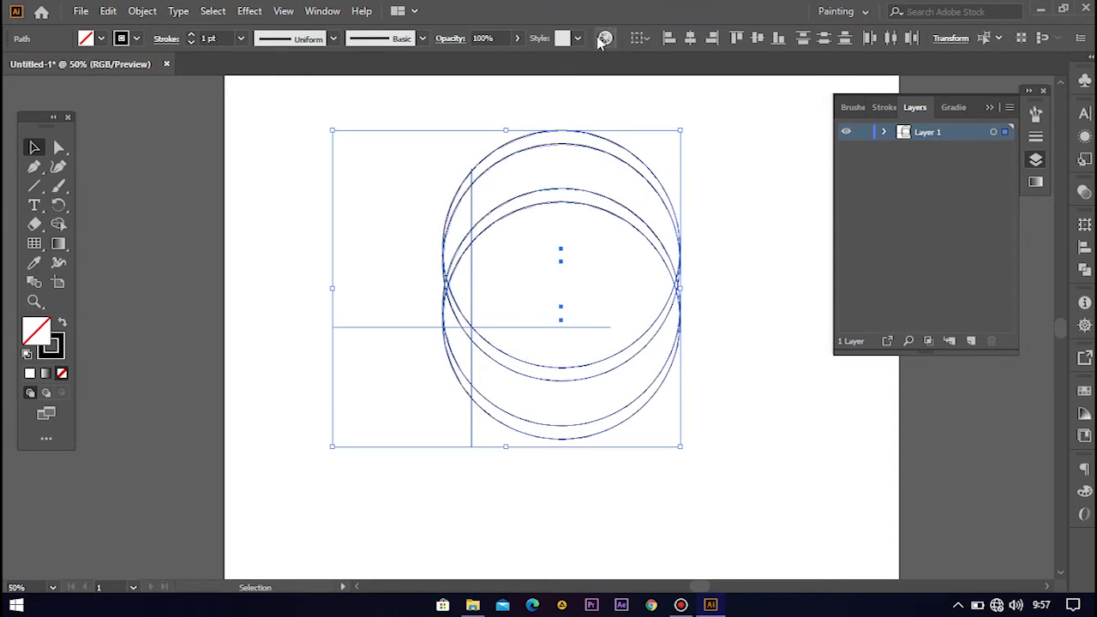
pyautogui.click(690, 37)
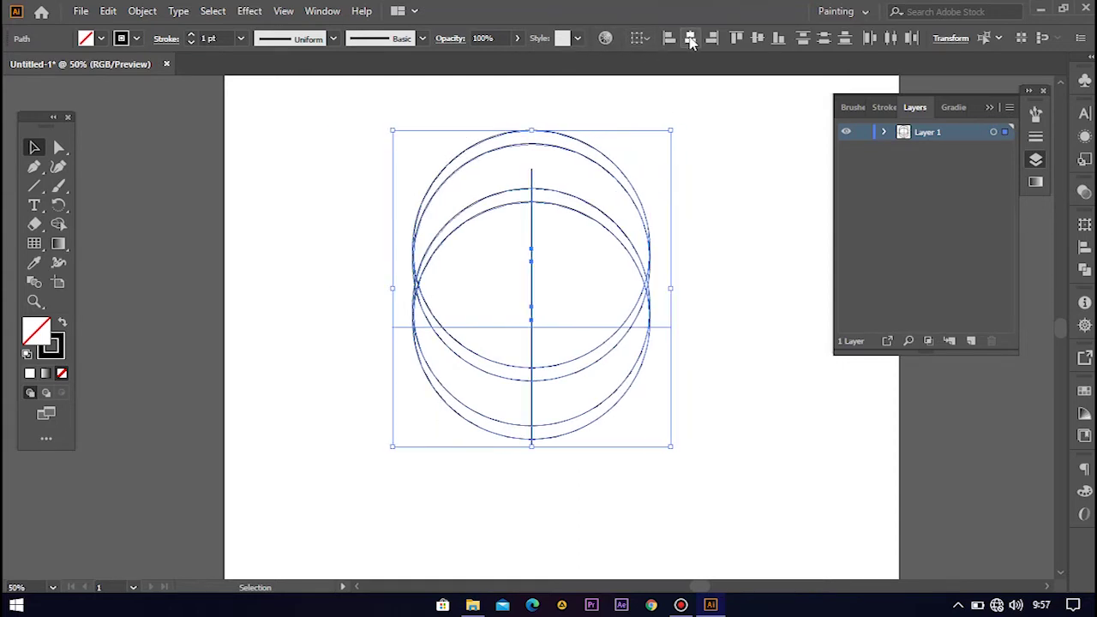
pyautogui.click(731, 282)
pyautogui.moveTo(515, 316)
pyautogui.mouseDown()
pyautogui.moveTo(538, 344)
pyautogui.moveTo(551, 315)
pyautogui.mouseUp()
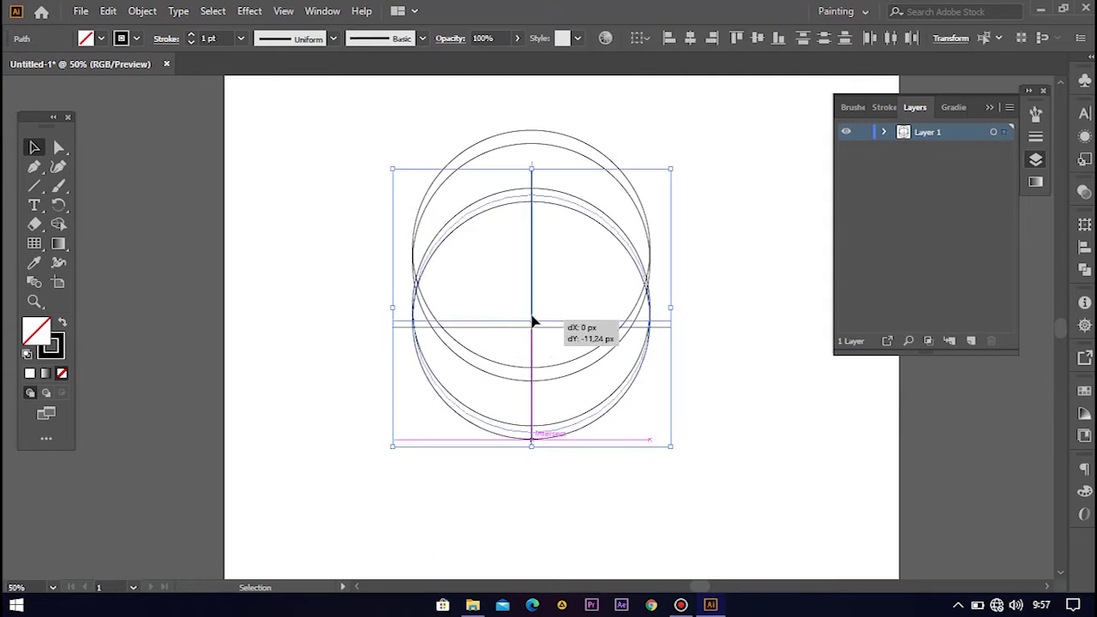
pyautogui.click(711, 377)
pyautogui.moveTo(504, 275); pyautogui.dragTo(553, 347)
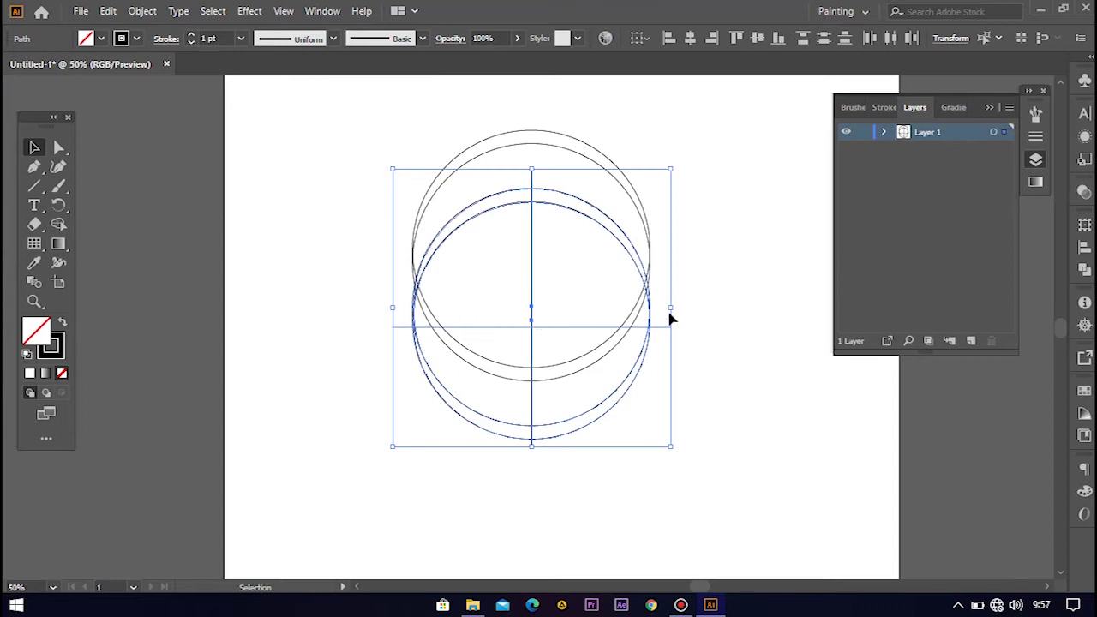
pyautogui.click(731, 321)
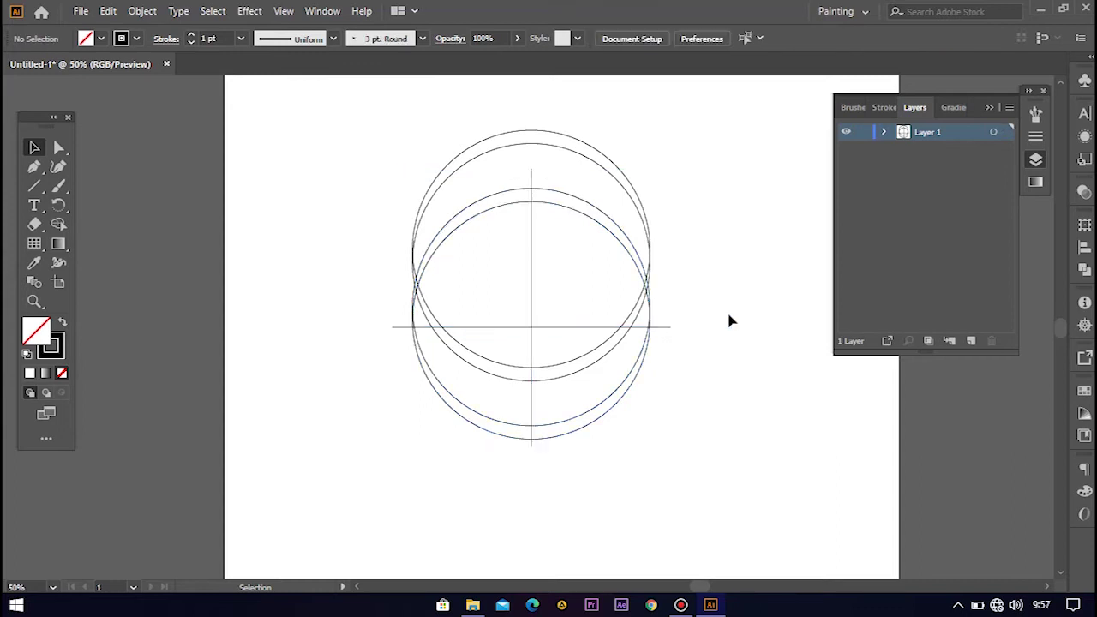
# Move the lower circles and lines up slightly, then select both lines
pyautogui.click(600, 226)
pyautogui.click(782, 298)
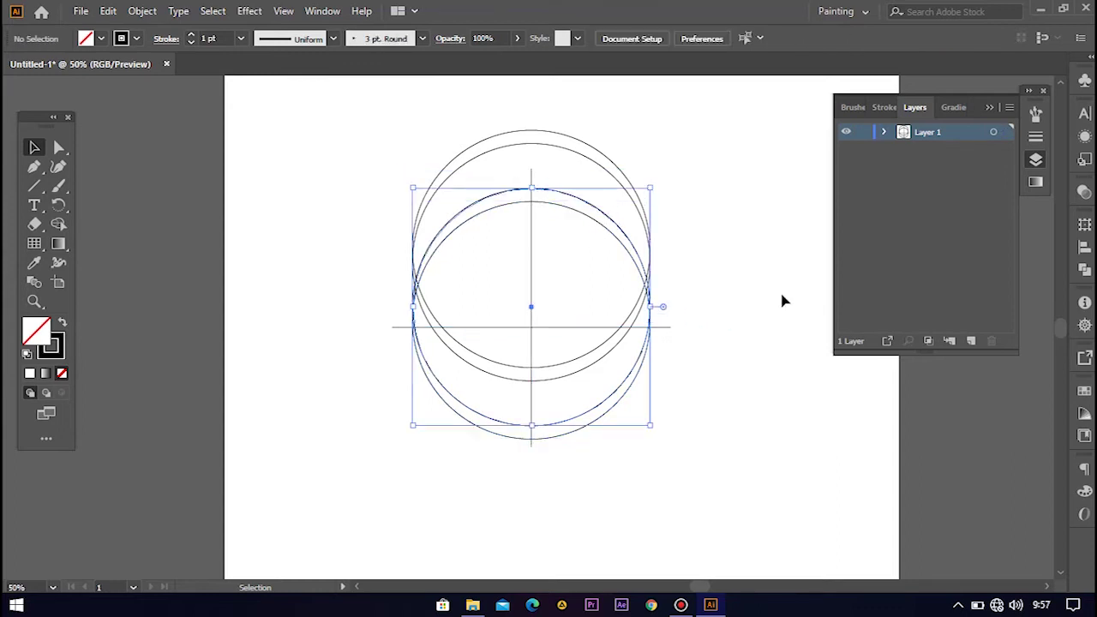
pyautogui.moveTo(537, 336)
pyautogui.mouseDown()
pyautogui.moveTo(541, 344)
pyautogui.moveTo(535, 320)
pyautogui.mouseUp()
pyautogui.click(678, 333)
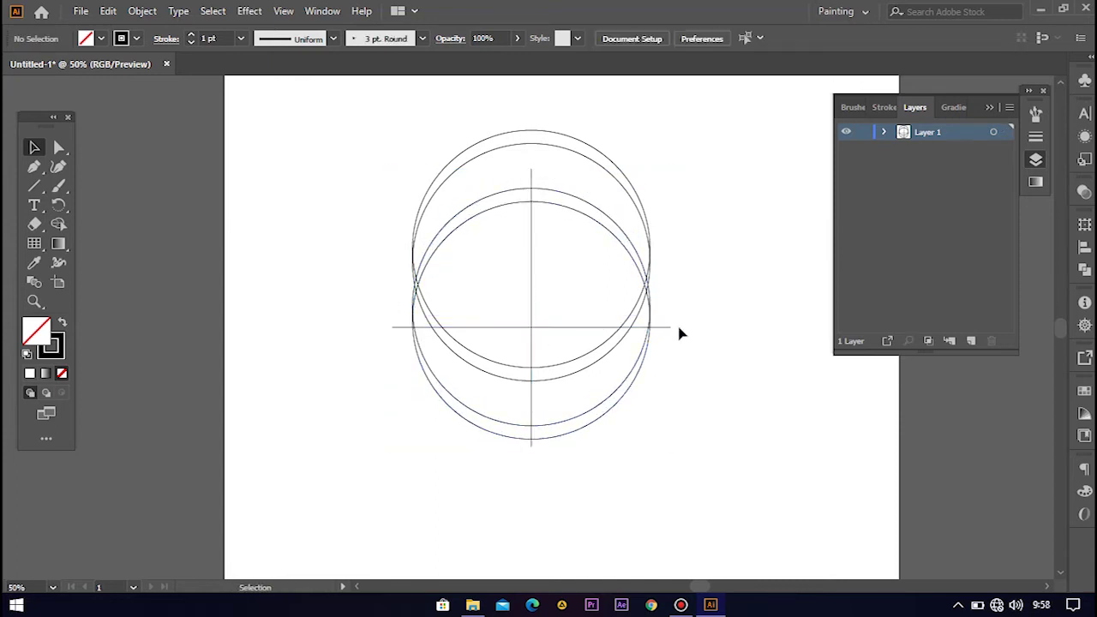
pyautogui.click(669, 327)
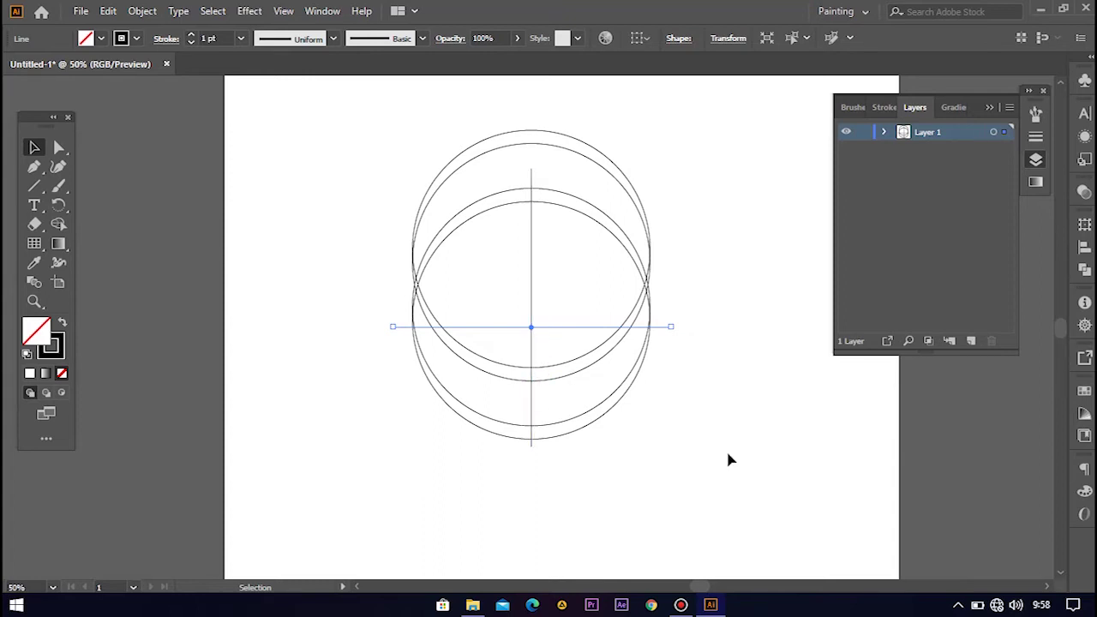
pyautogui.click(664, 345)
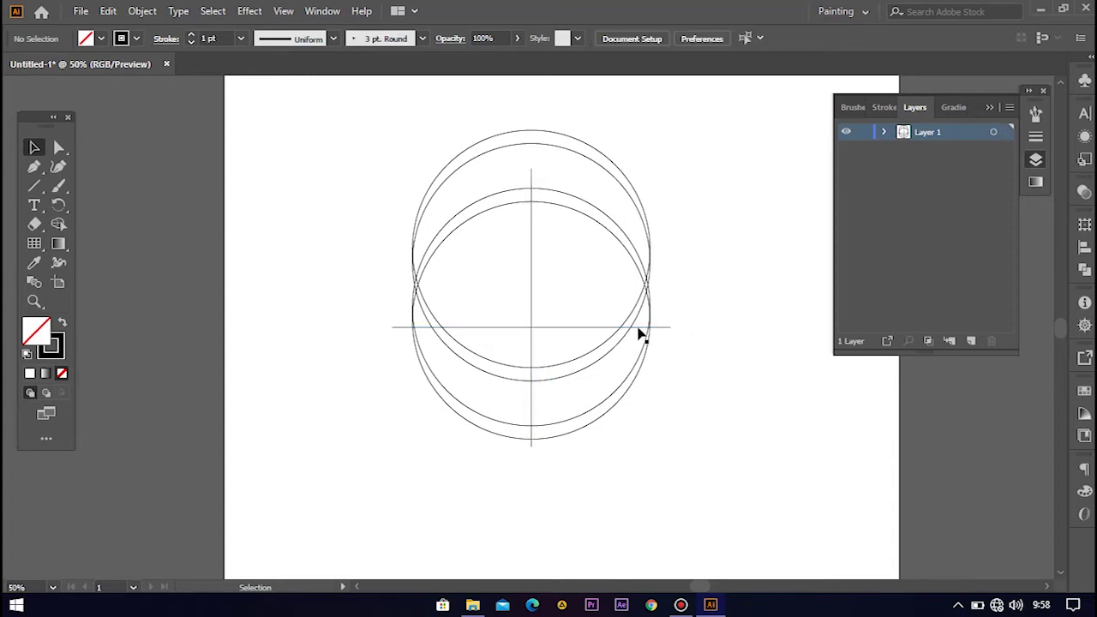
pyautogui.click(531, 171)
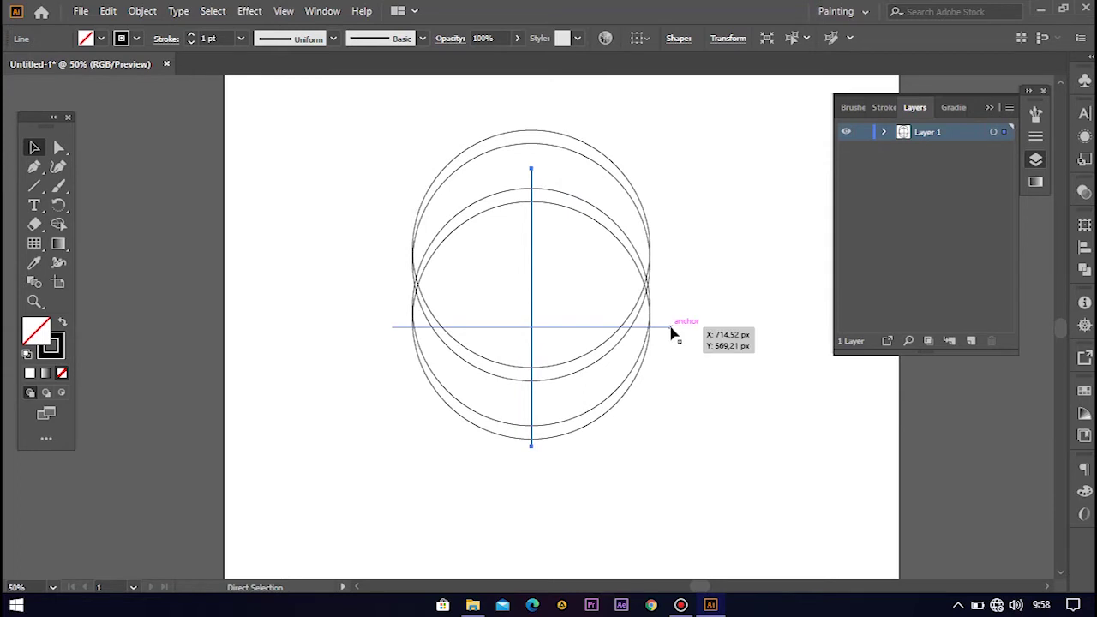
pyautogui.keyDown('shift'); pyautogui.click(671, 328); pyautogui.keyUp('shift')
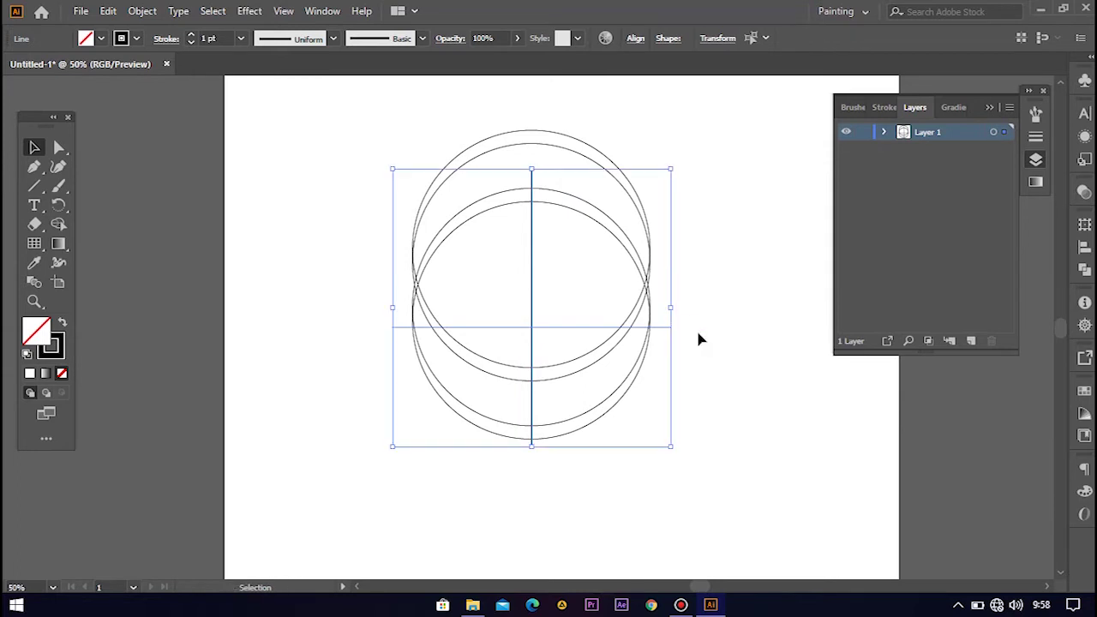
# Rotate the crossing lines 45° into a diagonal X centred on the circles
pyautogui.moveTo(676, 160); pyautogui.dragTo(760, 298)
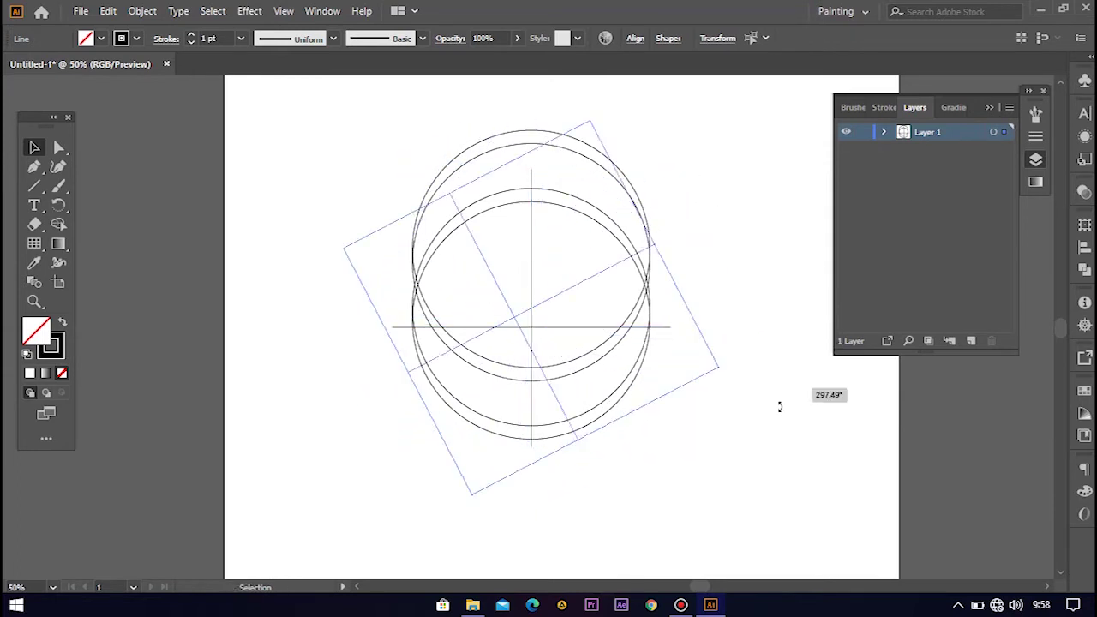
pyautogui.moveTo(760, 298); pyautogui.dragTo(769, 317)
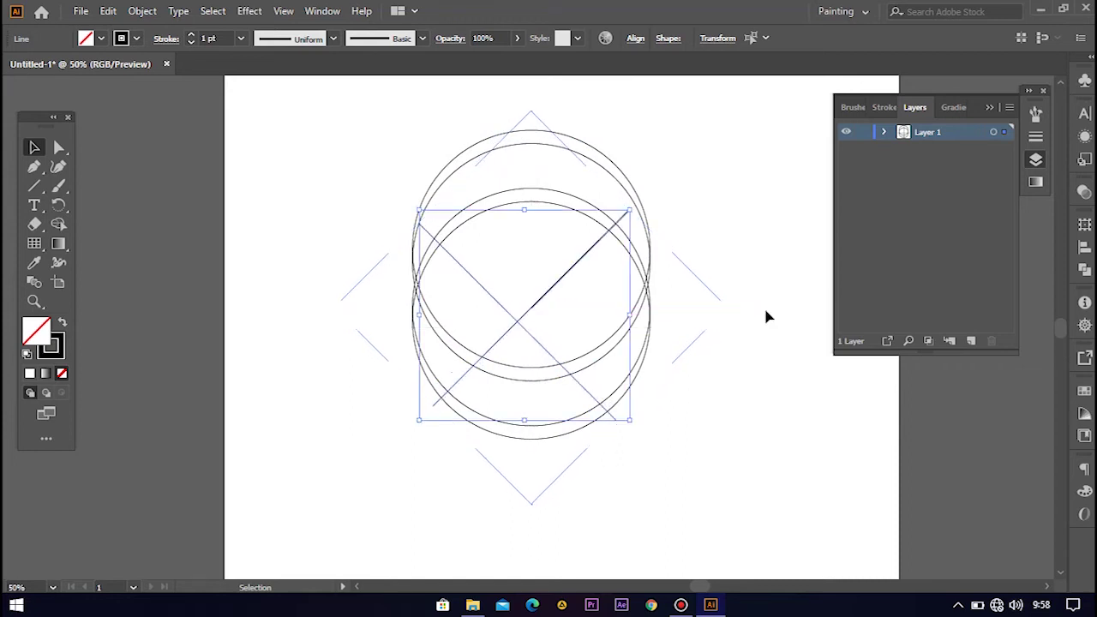
pyautogui.click(728, 387)
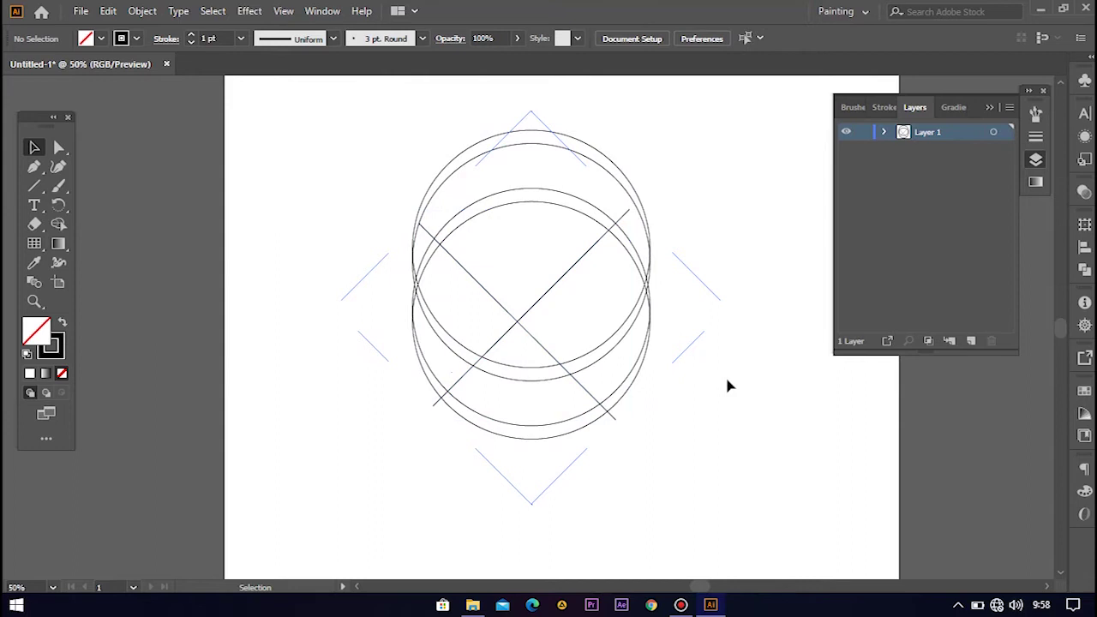
pyautogui.click(518, 325)
pyautogui.hotkey('ctrl', 'shift', 'a')
pyautogui.click(519, 319)
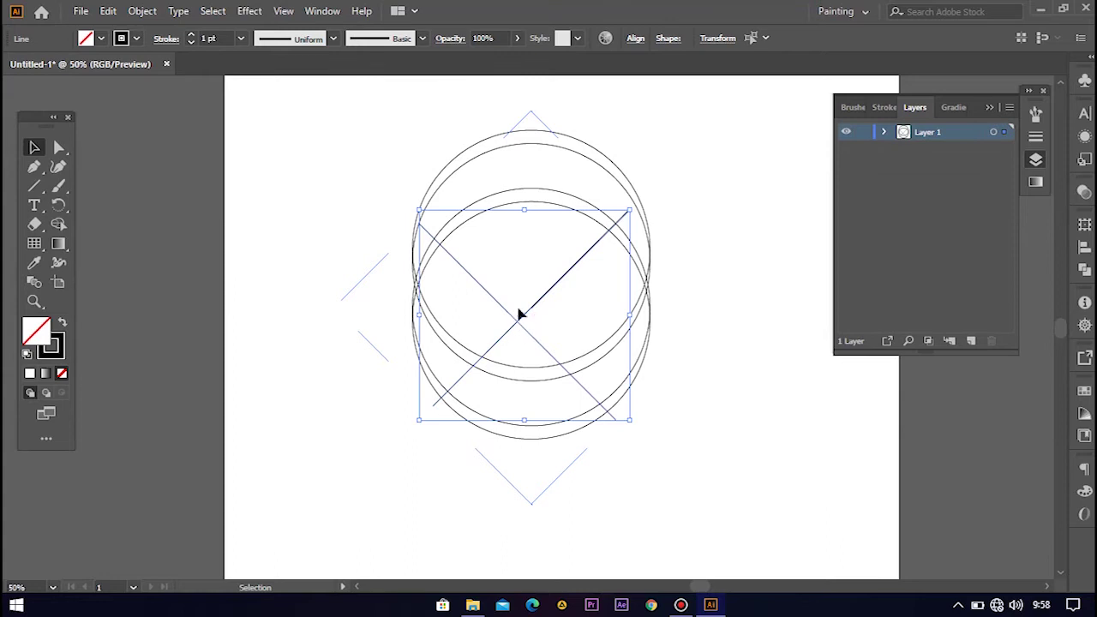
pyautogui.click(524, 338)
pyautogui.moveTo(521, 327)
pyautogui.mouseDown()
pyautogui.moveTo(525, 295)
pyautogui.moveTo(526, 316)
pyautogui.mouseUp()
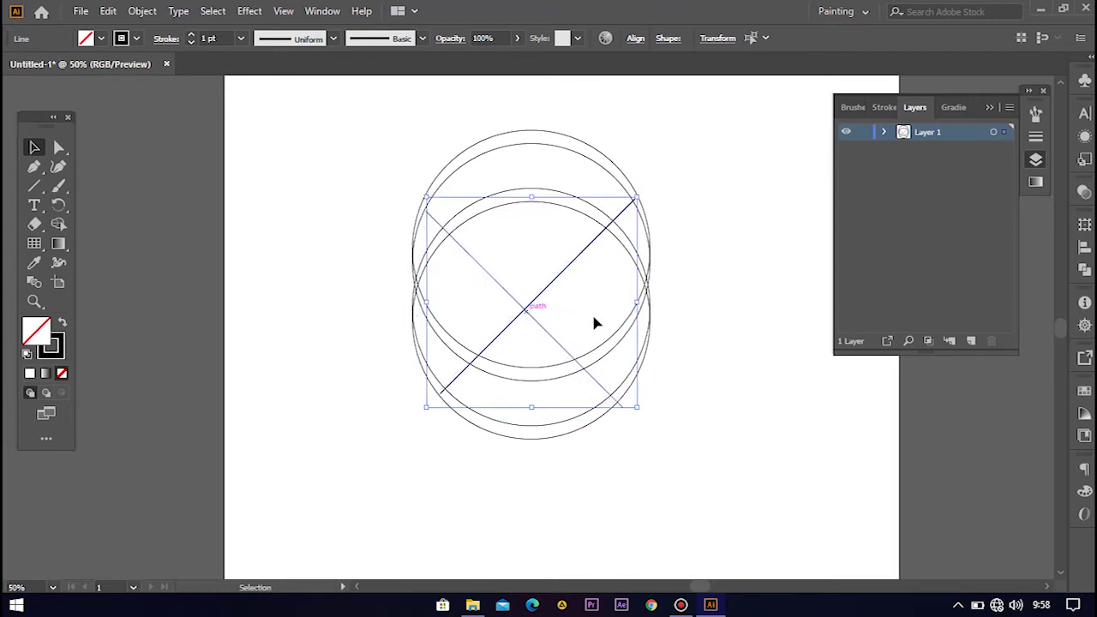
# Scale the X up so both diagonals extend past the circles, then select everything
pyautogui.moveTo(635, 409); pyautogui.dragTo(636, 410)
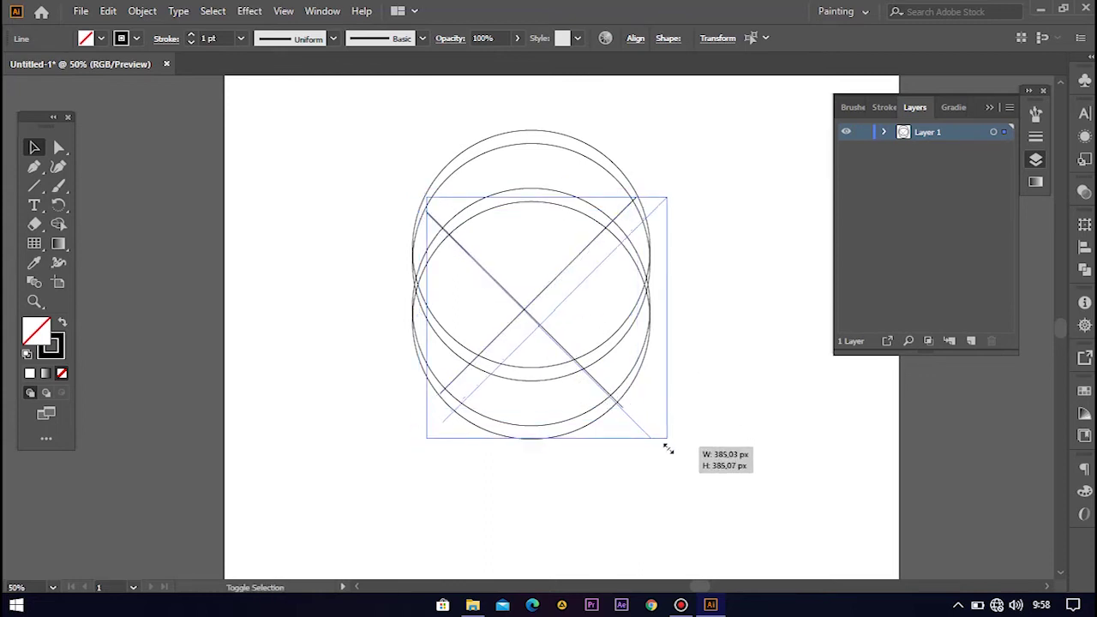
pyautogui.moveTo(636, 409); pyautogui.dragTo(686, 452)
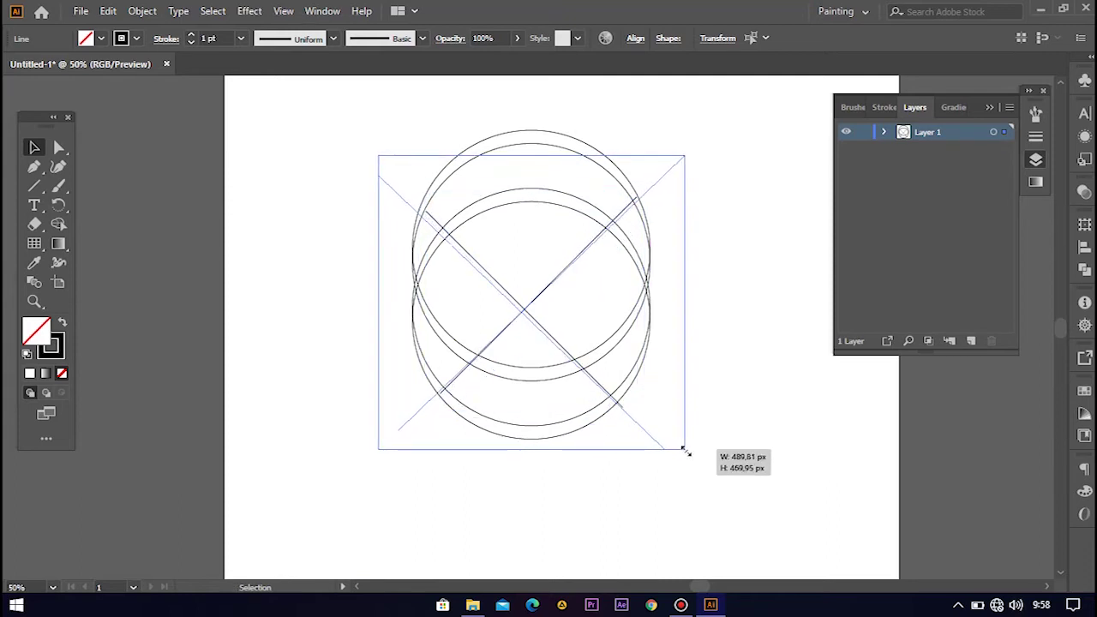
pyautogui.moveTo(686, 452); pyautogui.dragTo(689, 452)
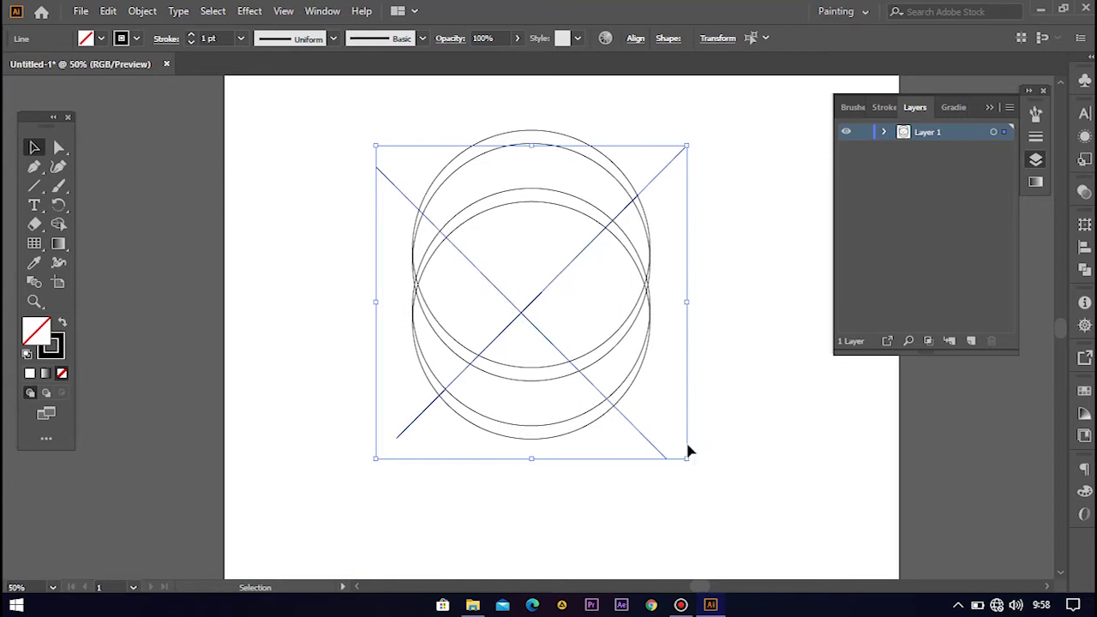
pyautogui.click(743, 384)
pyautogui.moveTo(348, 131); pyautogui.dragTo(723, 465)
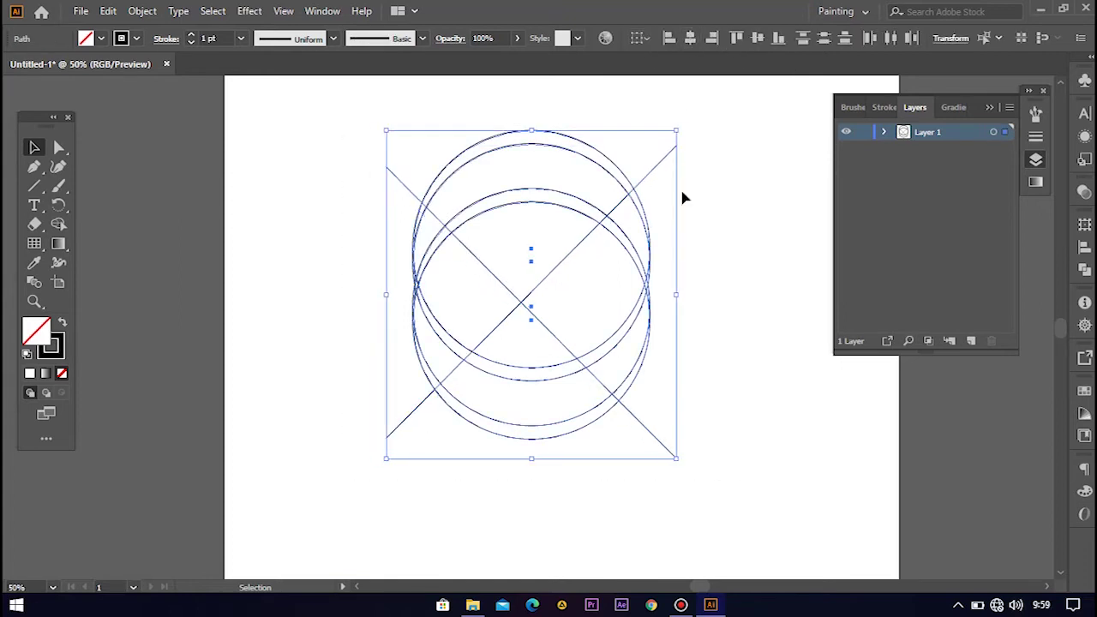
# Select all four circles and the diagonal X with Ctrl+A and activate Shape Builder (Shift+M)
pyautogui.click(721, 249)
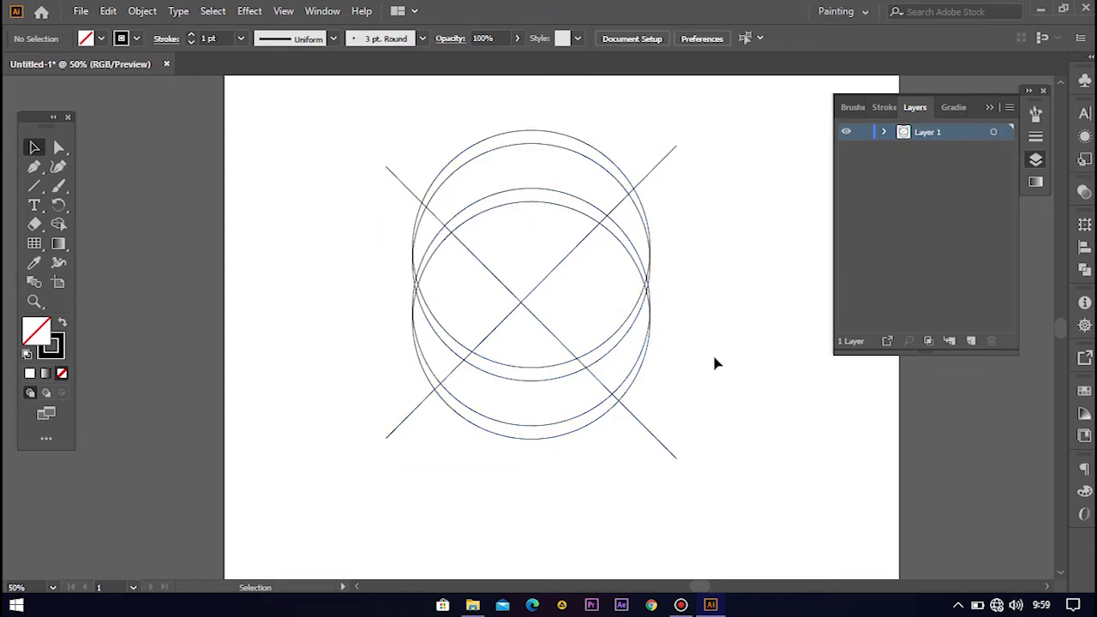
pyautogui.click(58, 263)
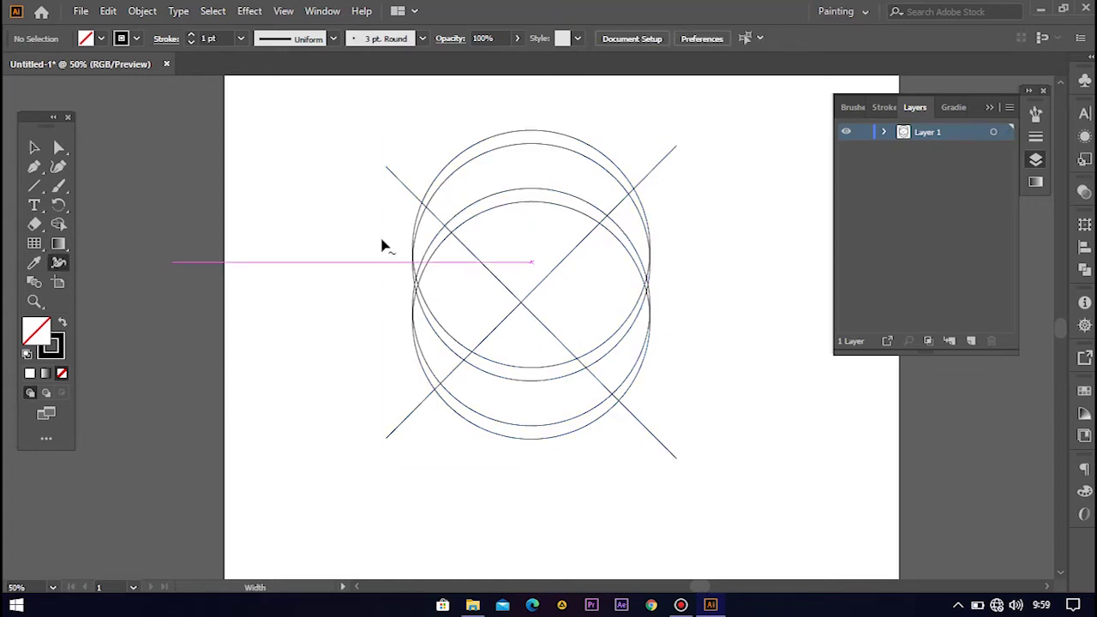
pyautogui.hotkey('ctrl', 'a')
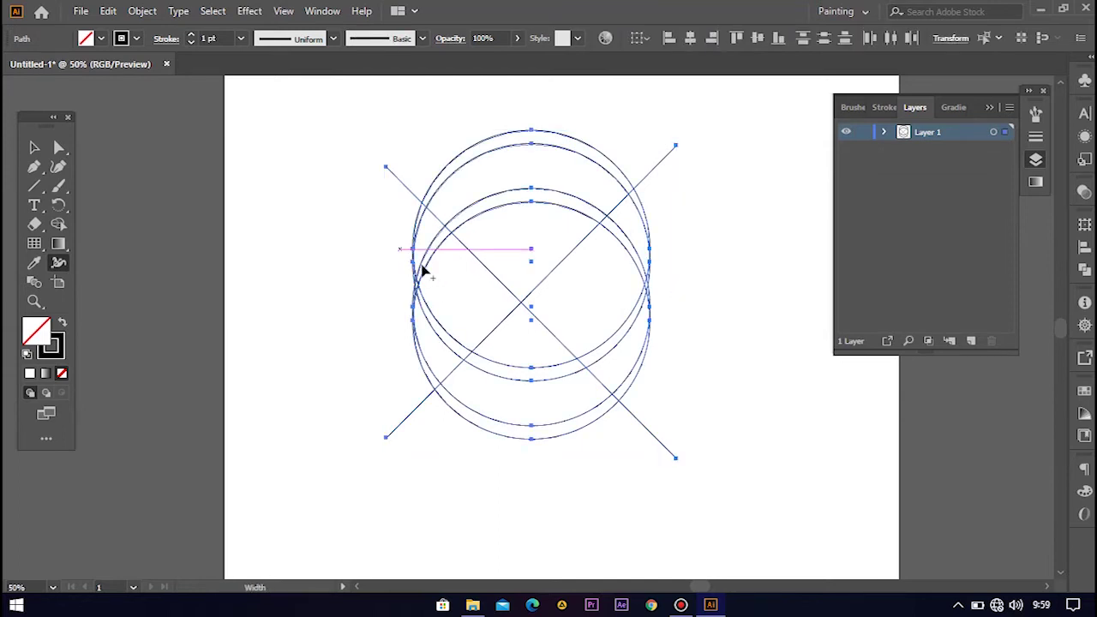
pyautogui.scroll(1, 424, 250)
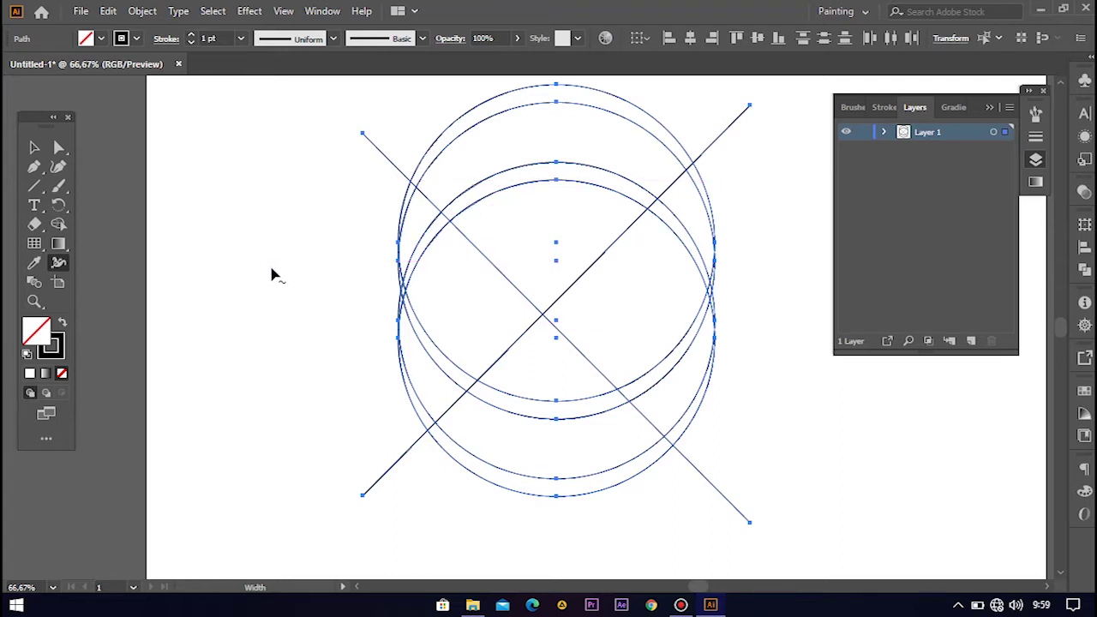
pyautogui.hotkey('shift', 'm')
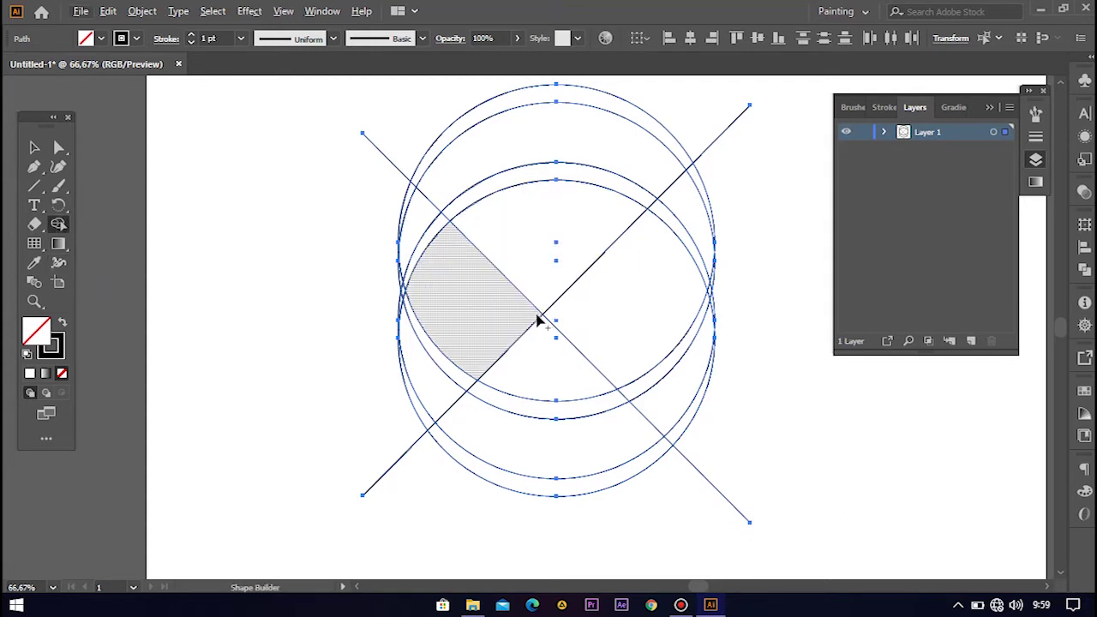
# Merge the lower crescent band pieces into one shape with Shape Builder
pyautogui.scroll(1, 531, 334)
pyautogui.hscroll(1, 515, 334)
pyautogui.moveTo(377, 275); pyautogui.dragTo(356, 331)
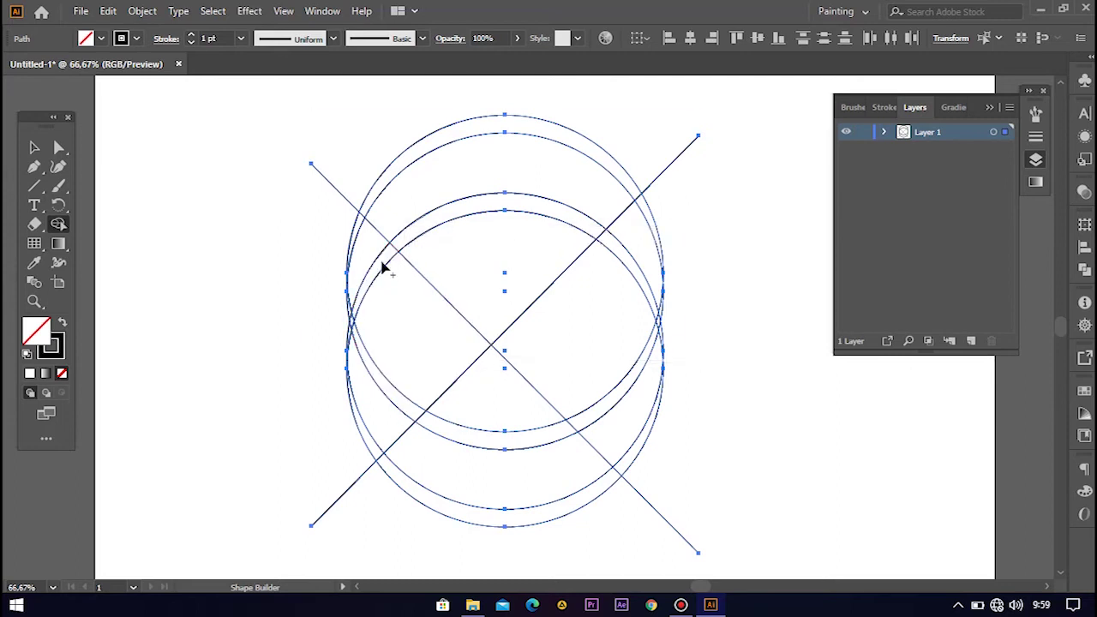
pyautogui.moveTo(385, 270); pyautogui.dragTo(350, 341)
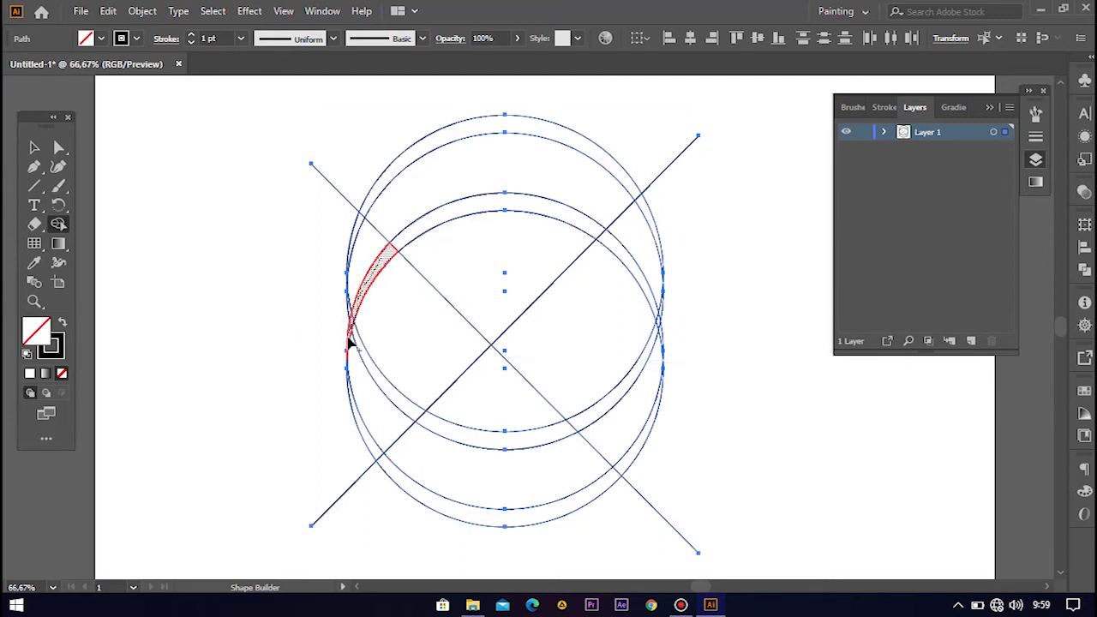
pyautogui.moveTo(351, 328)
pyautogui.mouseDown()
pyautogui.moveTo(377, 383)
pyautogui.moveTo(532, 447)
pyautogui.moveTo(635, 382)
pyautogui.moveTo(660, 325)
pyautogui.moveTo(660, 340)
pyautogui.mouseUp()
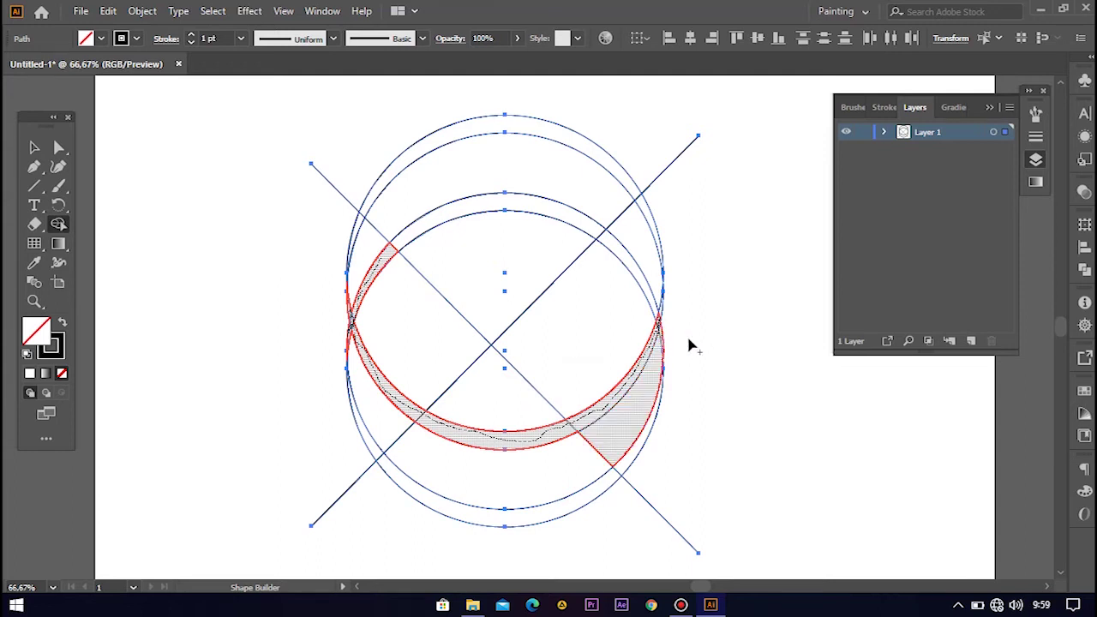
pyautogui.moveTo(691, 345); pyautogui.dragTo(695, 344)
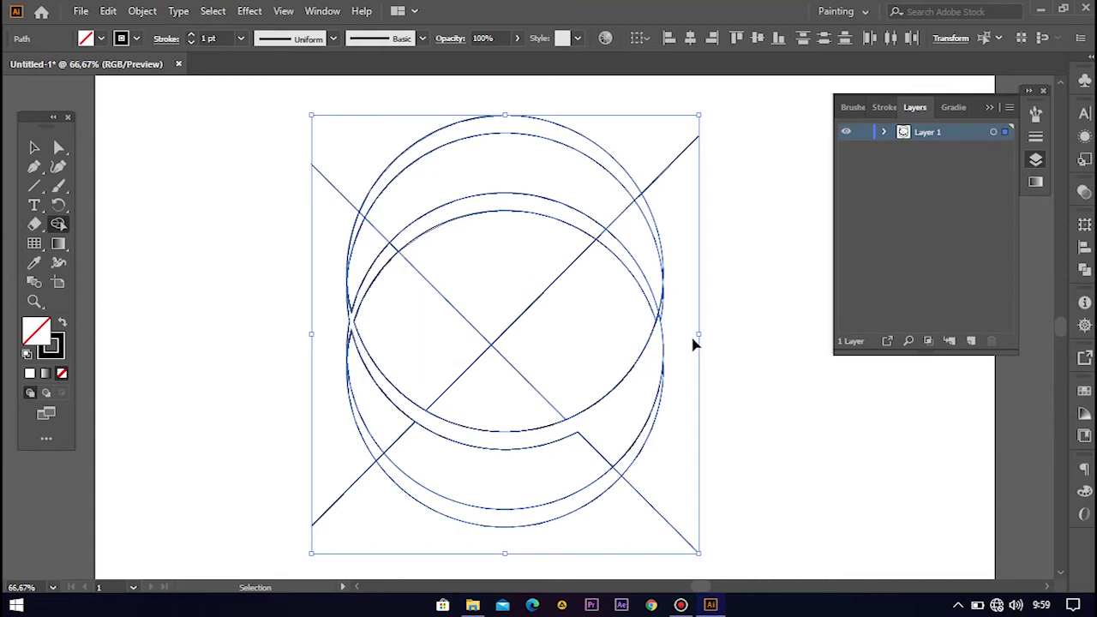
# Merge the top crescent band between the upper circles' arcs into one shape
pyautogui.hotkey('shift', 'm')
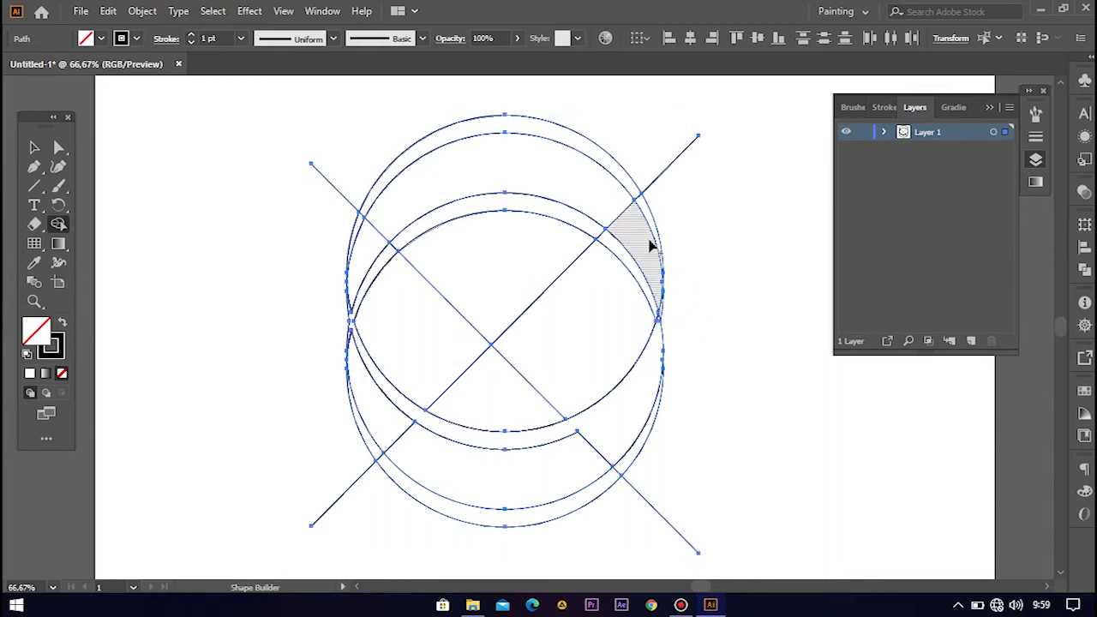
pyautogui.click(581, 197)
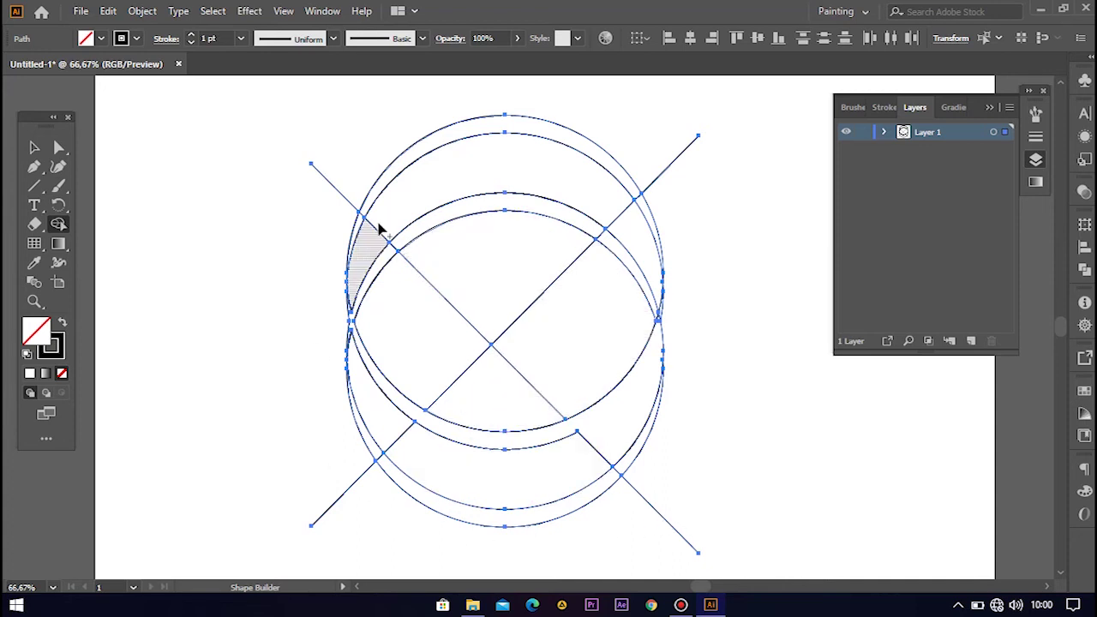
pyautogui.moveTo(390, 178)
pyautogui.mouseDown()
pyautogui.moveTo(473, 129)
pyautogui.moveTo(534, 122)
pyautogui.moveTo(598, 151)
pyautogui.moveTo(644, 208)
pyautogui.mouseUp()
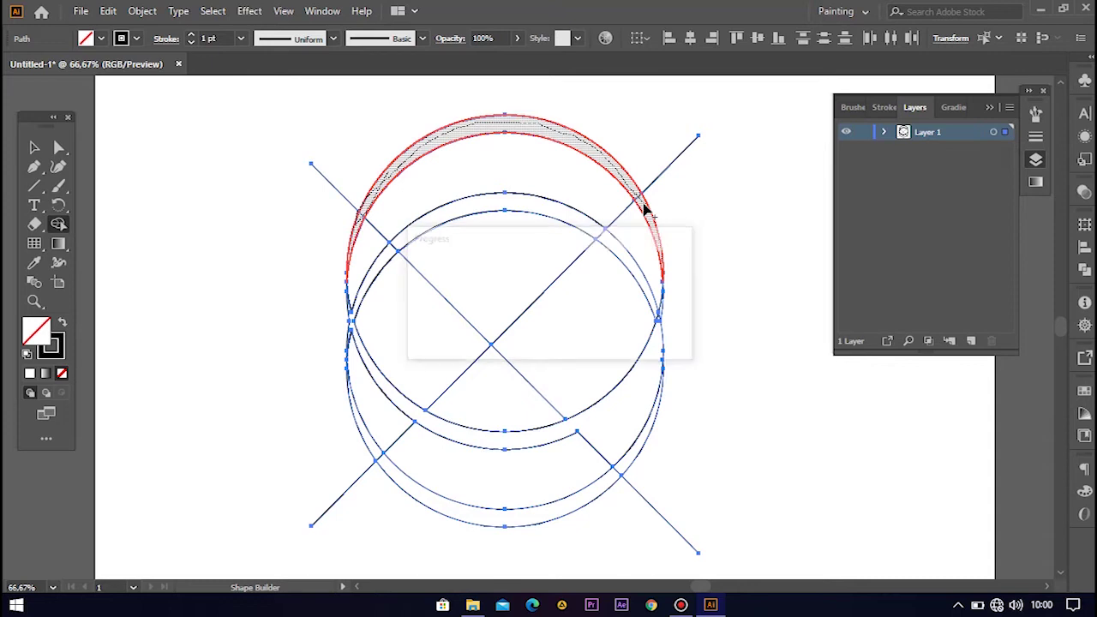
pyautogui.press('v')
pyautogui.click(725, 228)
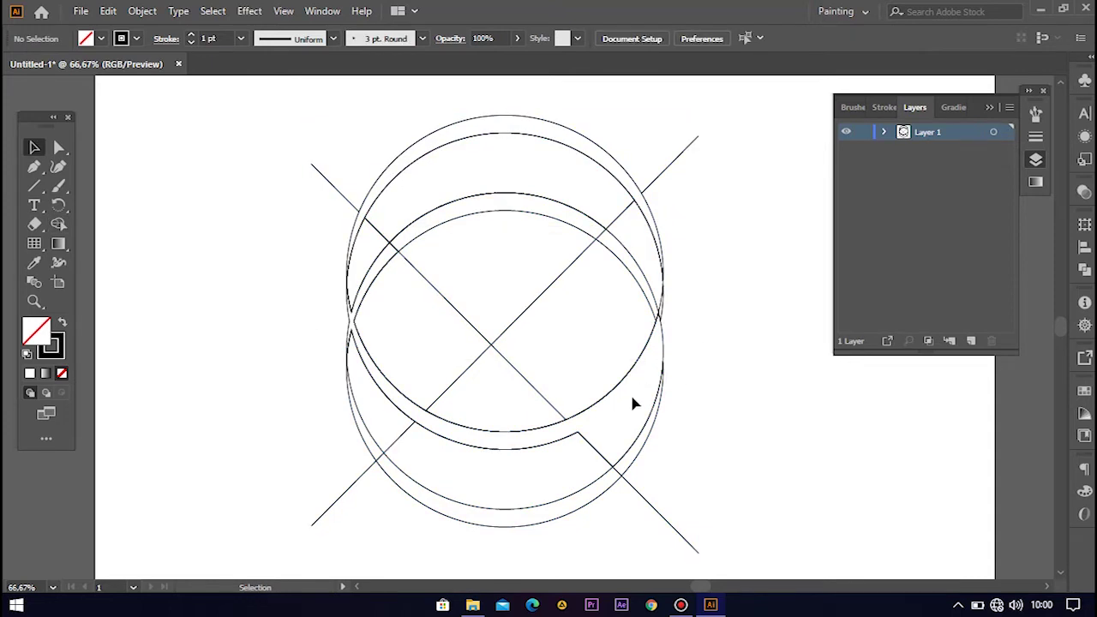
# Fill the lower crescent and the top band with solid black
pyautogui.click(652, 415)
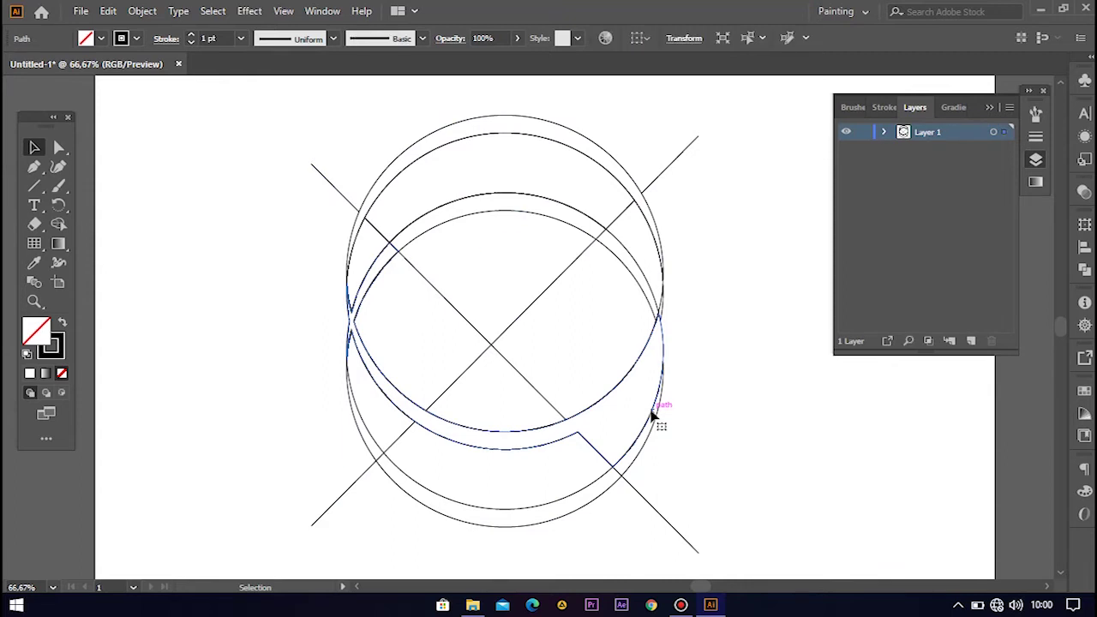
pyautogui.click(61, 325)
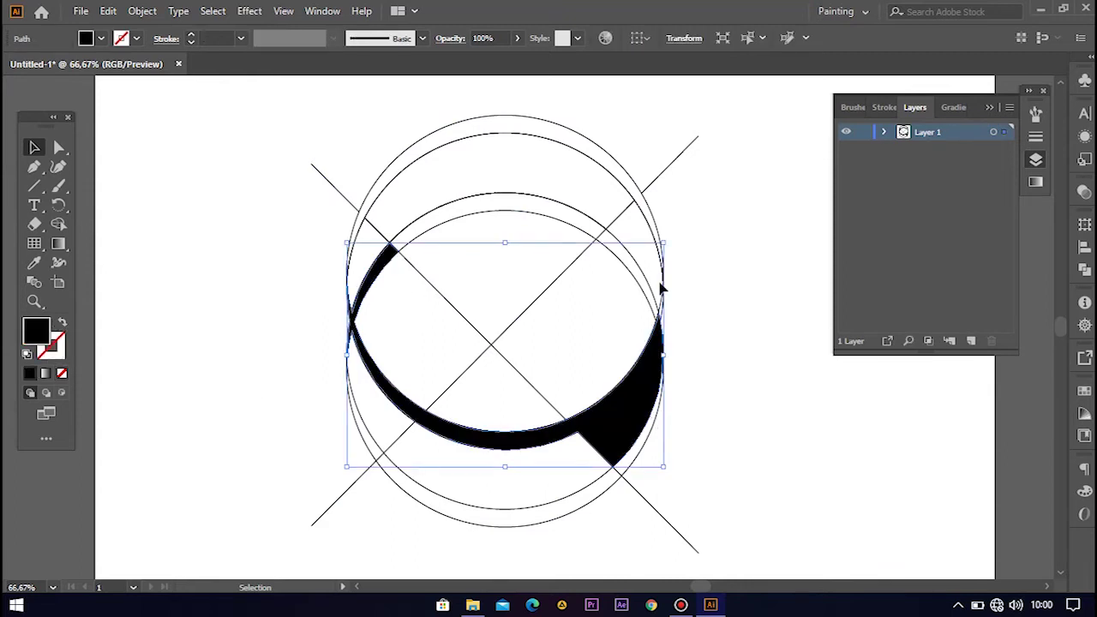
pyautogui.click(715, 288)
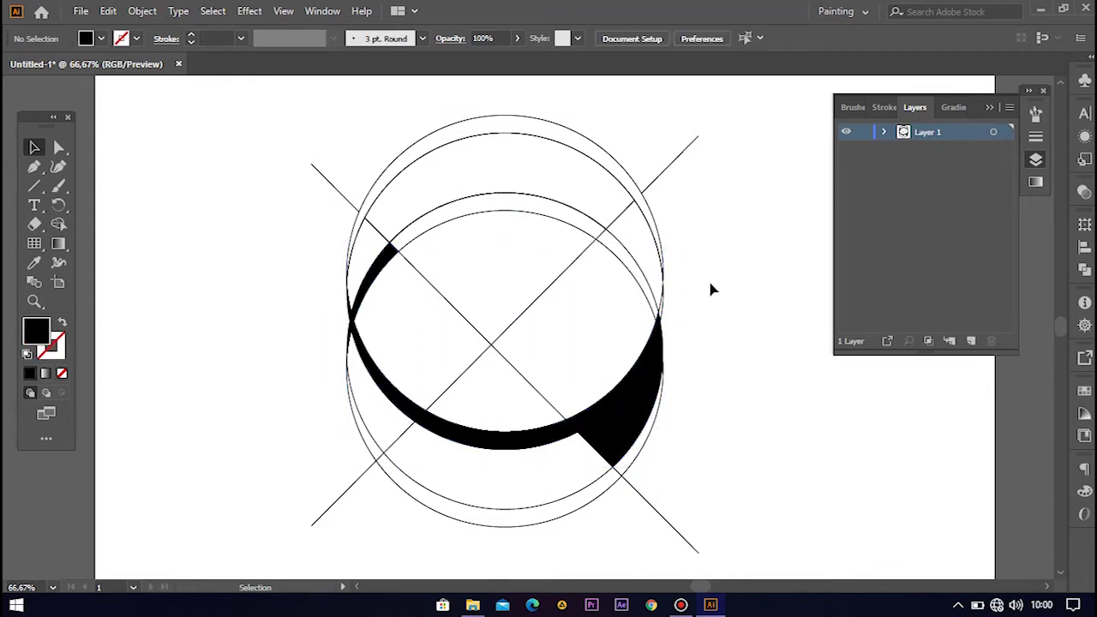
pyautogui.click(431, 168)
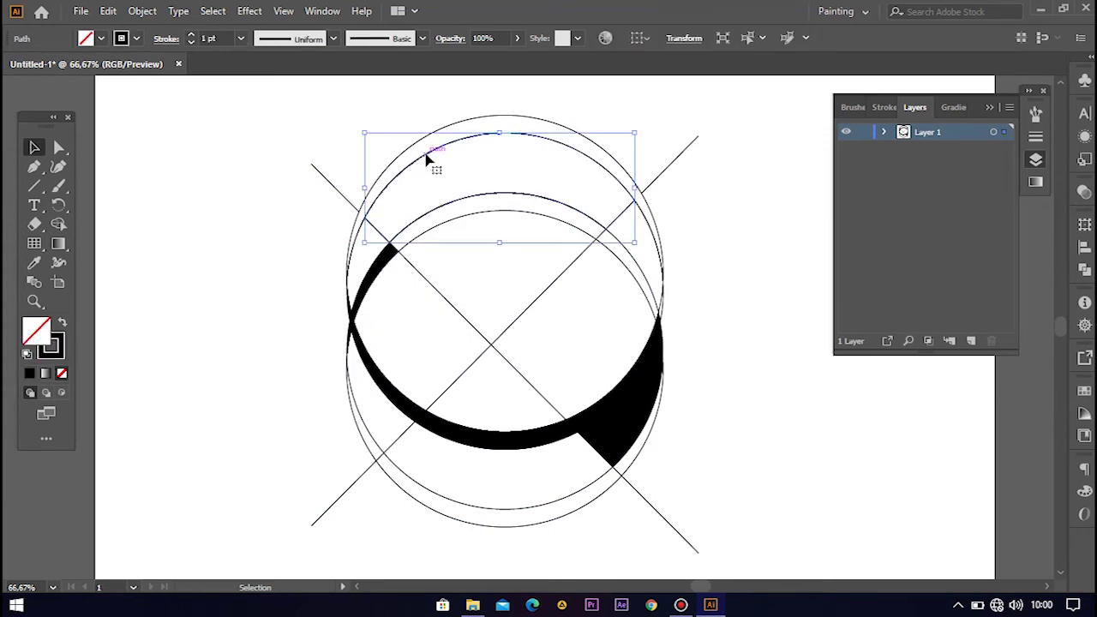
pyautogui.click(61, 325)
pyautogui.click(232, 257)
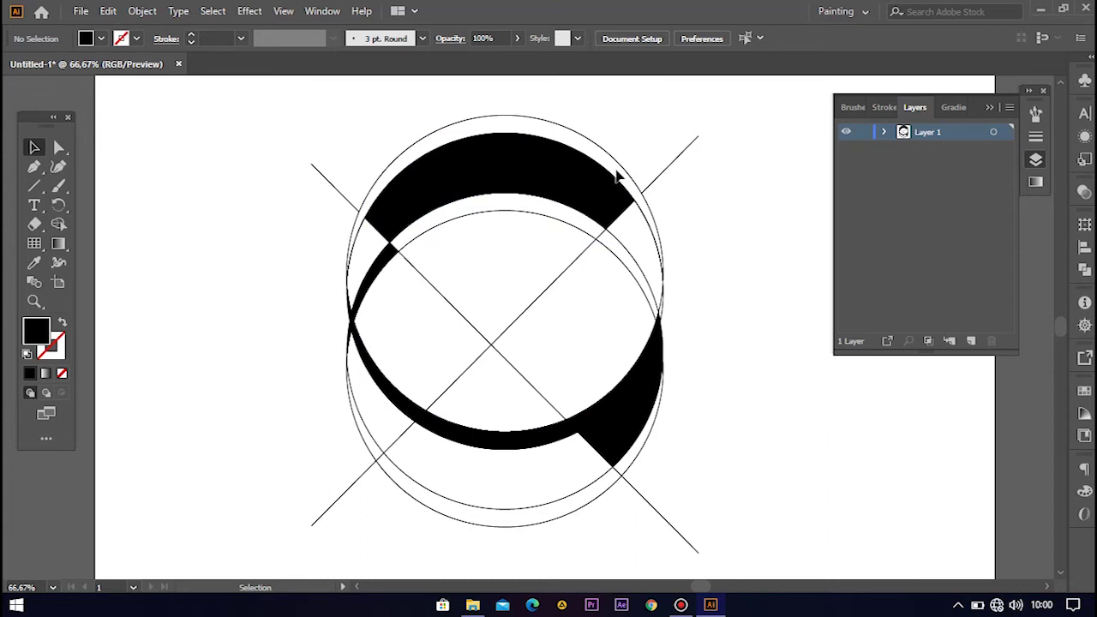
# Give the outer top arc a black fill and a #FFFFFF white stroke
pyautogui.click(566, 129)
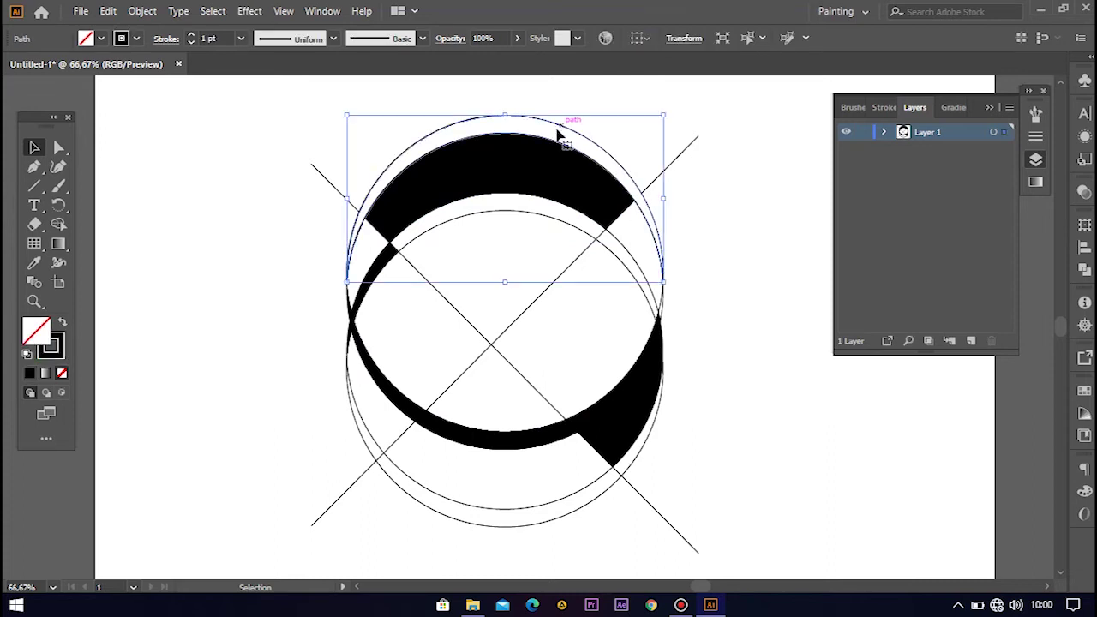
pyautogui.click(62, 324)
pyautogui.click(69, 345)
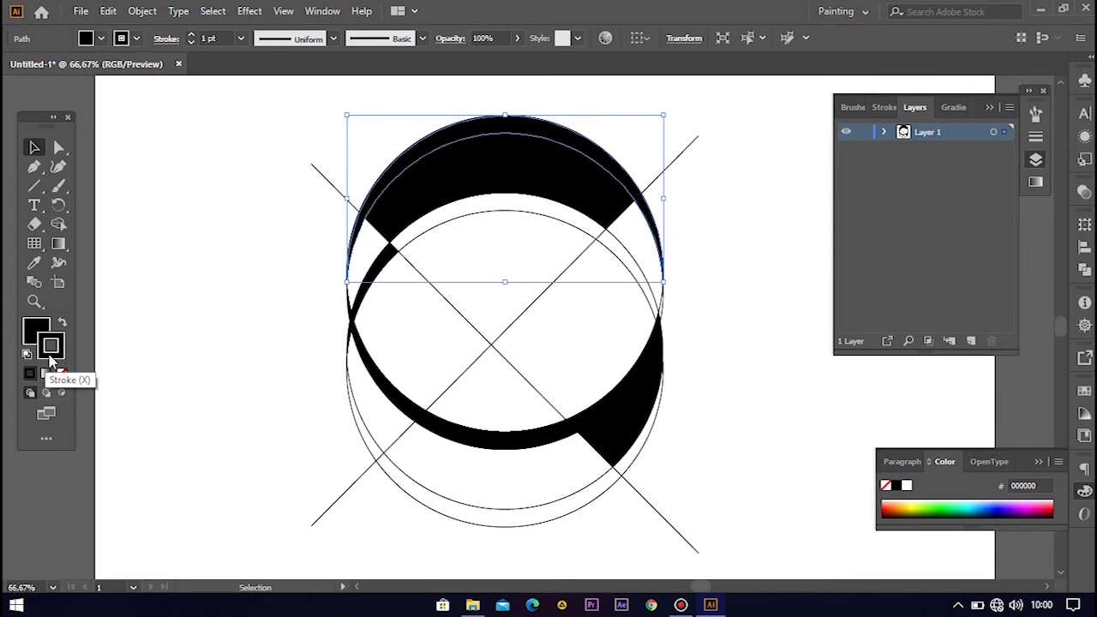
pyautogui.doubleClick(49, 357)
pyautogui.write('ffffff')
pyautogui.click(490, 312)
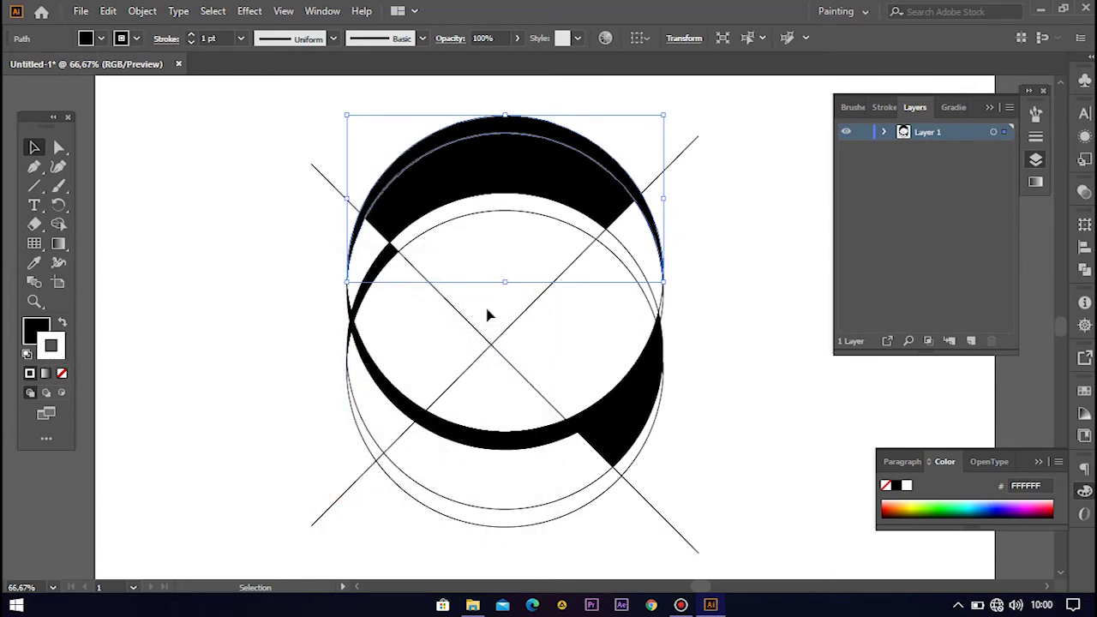
pyautogui.click(232, 191)
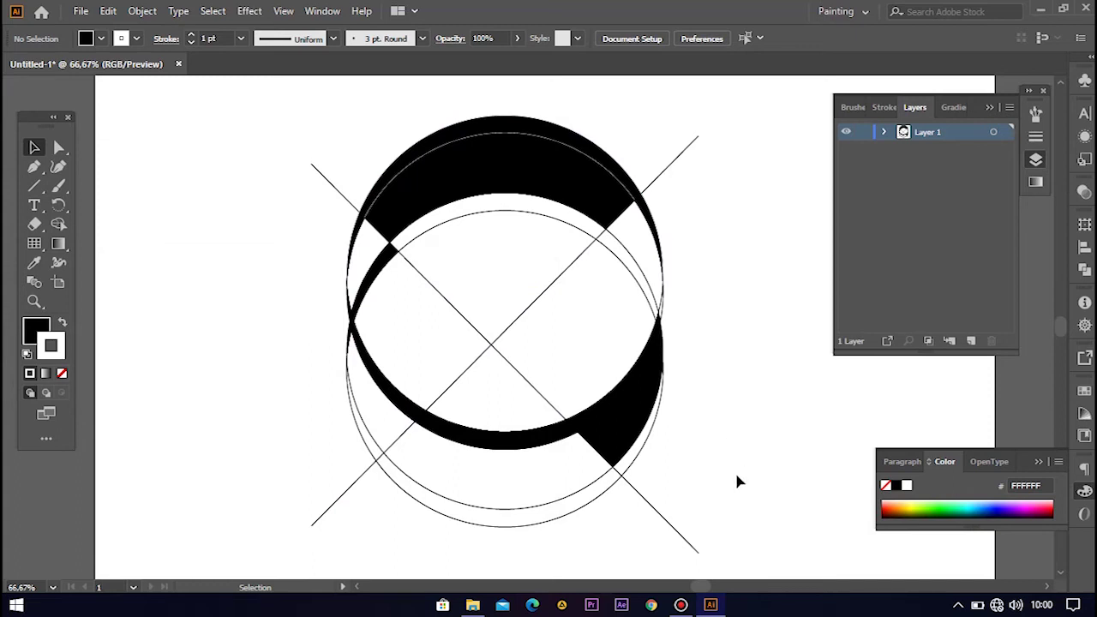
# Delete the leftover diagonal line pieces around the crescents
pyautogui.click(688, 541)
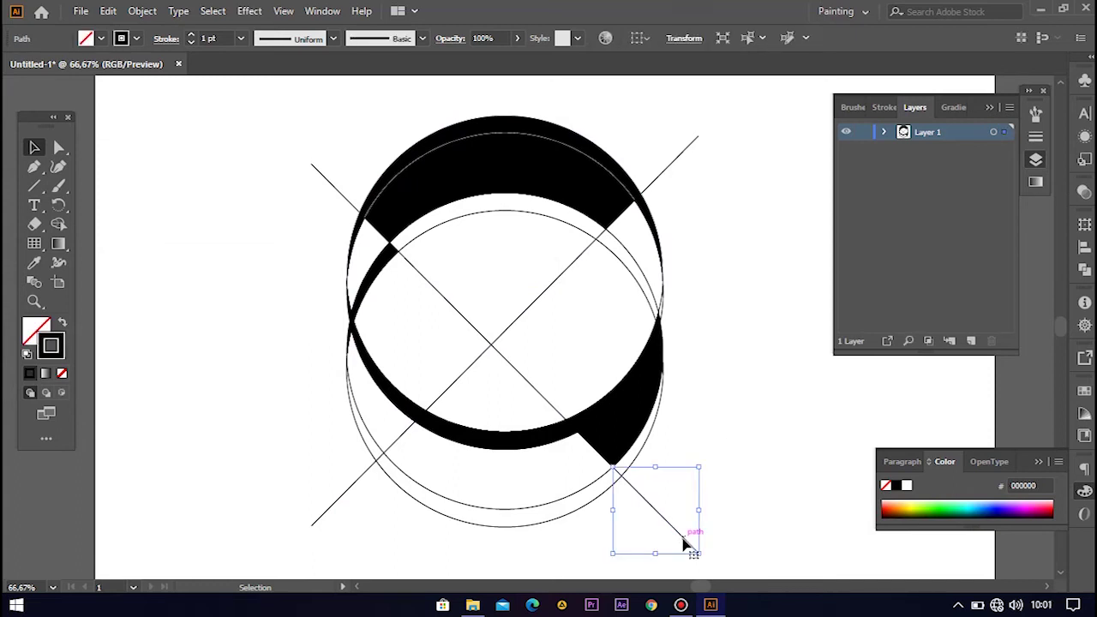
pyautogui.press('Delete')
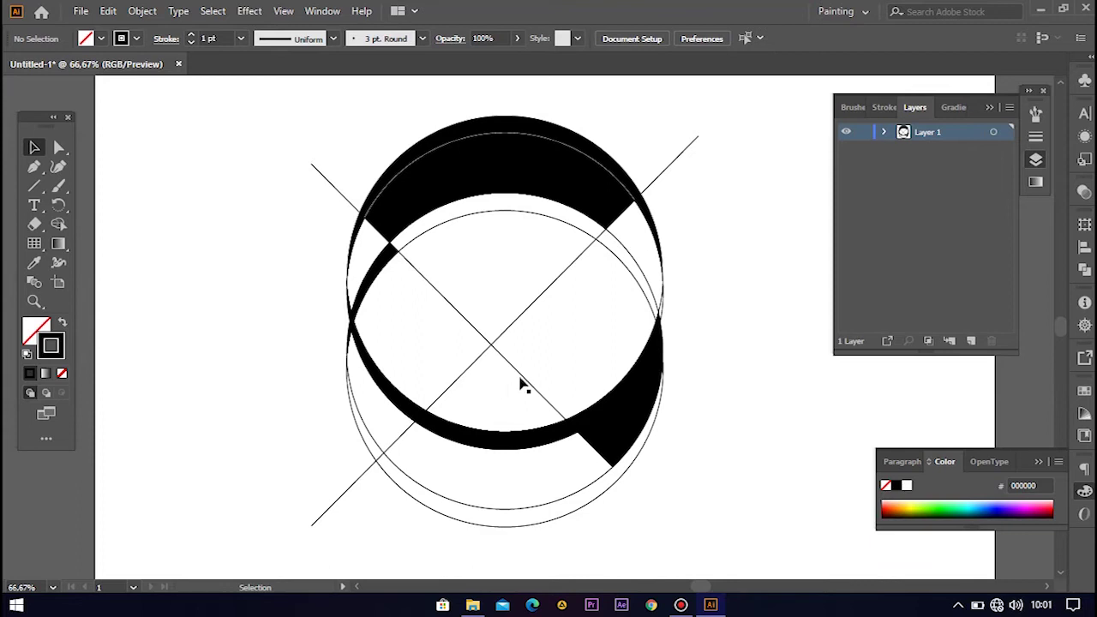
pyautogui.click(524, 382)
pyautogui.press('Delete')
pyautogui.moveTo(470, 318); pyautogui.dragTo(535, 374)
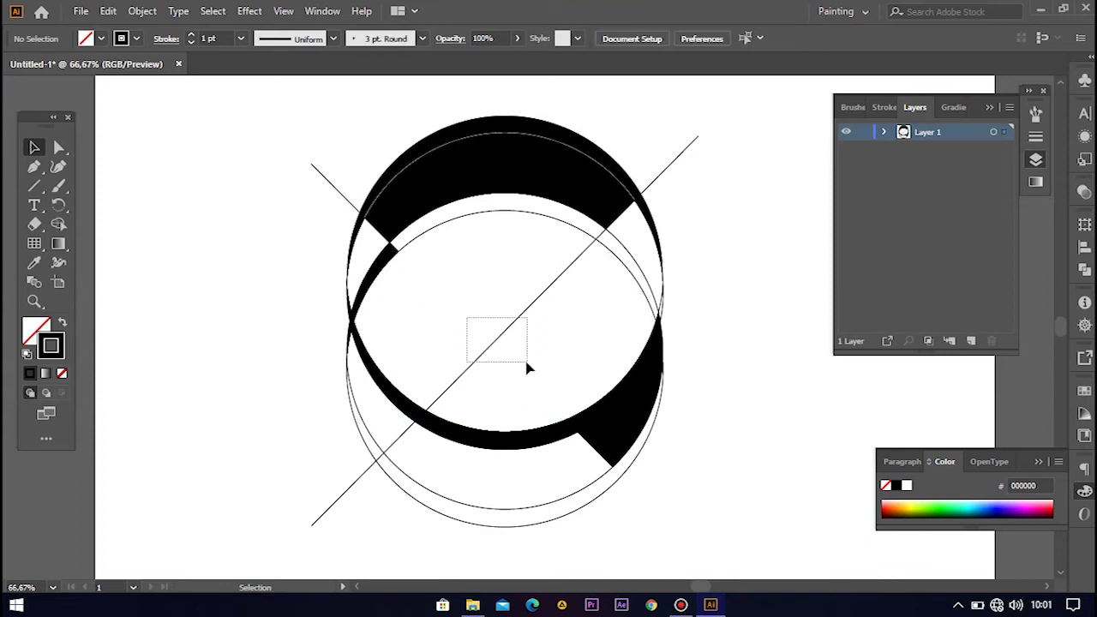
pyautogui.press('Delete')
pyautogui.moveTo(299, 141); pyautogui.dragTo(339, 197)
# Delete the upper-left, upper-right and lower-left diagonal construction lines
pyautogui.press('Delete')
pyautogui.moveTo(670, 123); pyautogui.dragTo(744, 210)
pyautogui.press('Delete')
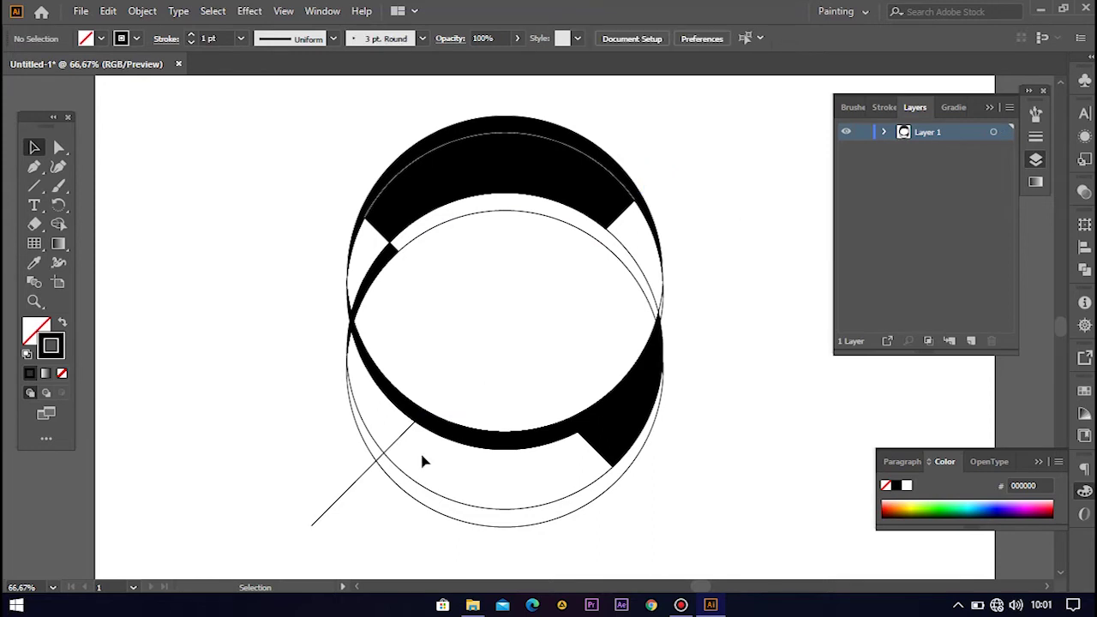
pyautogui.moveTo(333, 515); pyautogui.dragTo(373, 555)
pyautogui.press('Delete')
# Delete the lower circle, its remaining arc and the leftover circle path
pyautogui.click(485, 524)
pyautogui.press('Delete')
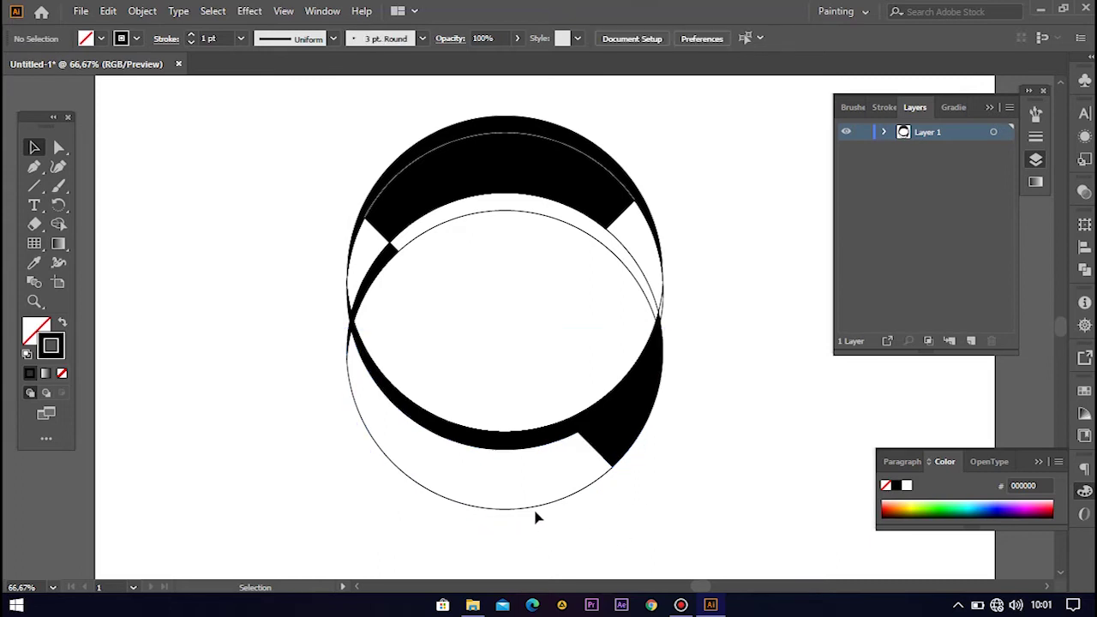
pyautogui.click(539, 507)
pyautogui.press('Delete')
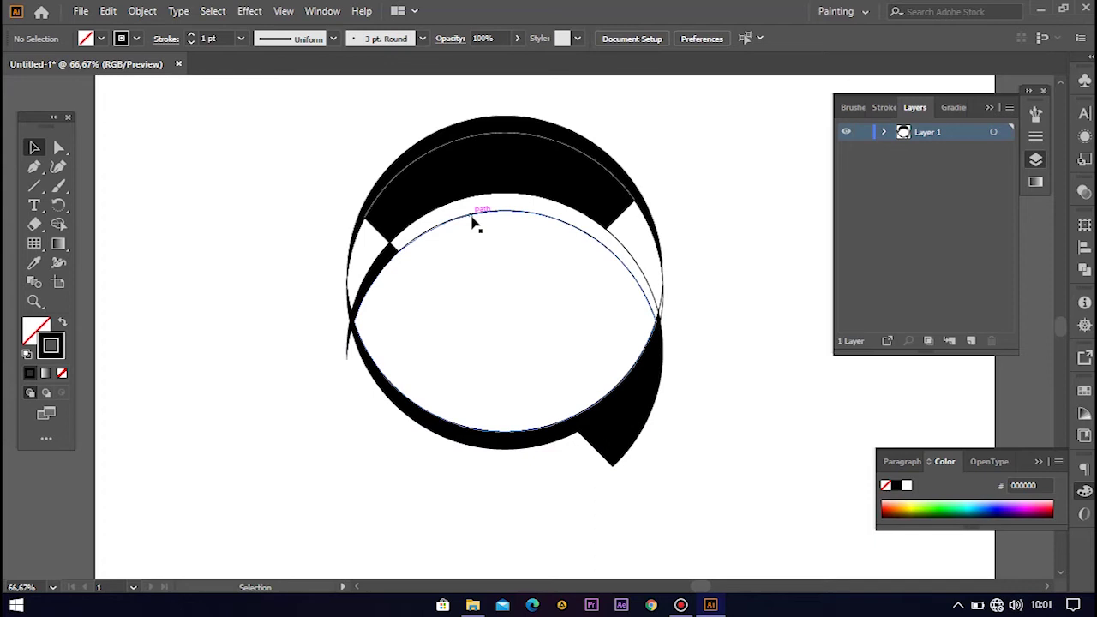
pyautogui.click(619, 245)
pyautogui.press('Delete')
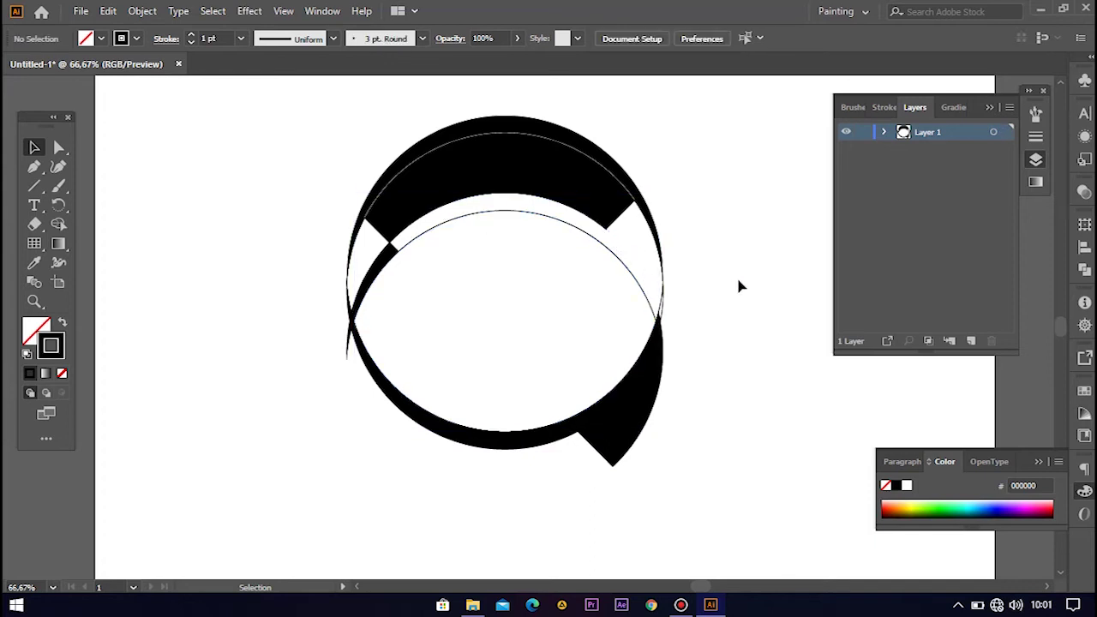
# Remove the stray right-side path, the thin crescent sliver and the thin inner circle
pyautogui.scroll(2, 684, 308)
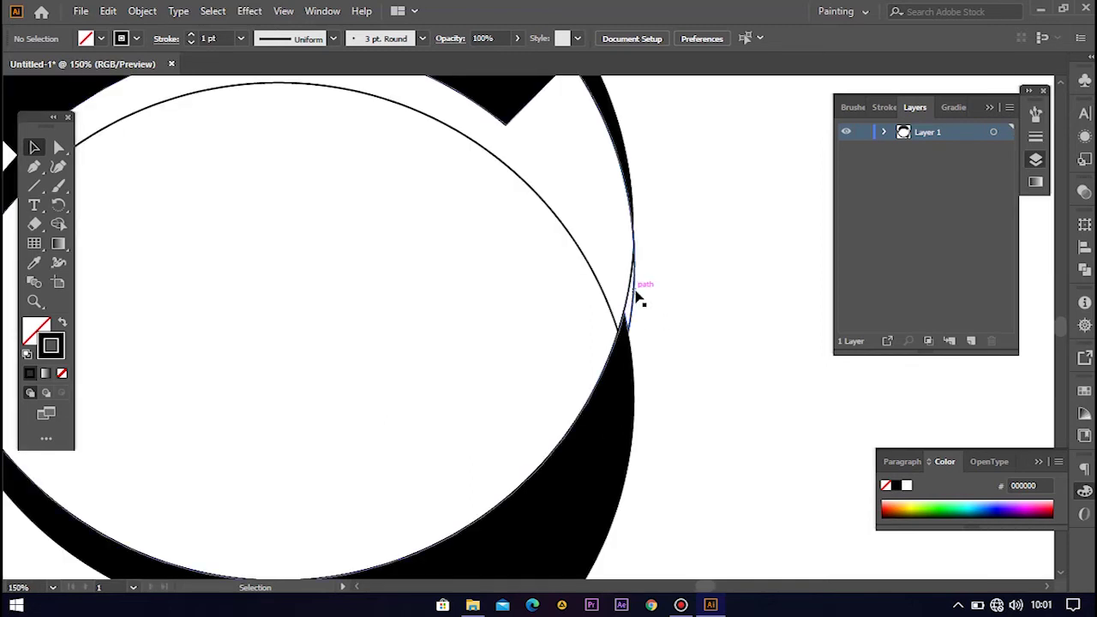
pyautogui.click(636, 292)
pyautogui.press('Delete')
pyautogui.click(632, 286)
pyautogui.press('Delete')
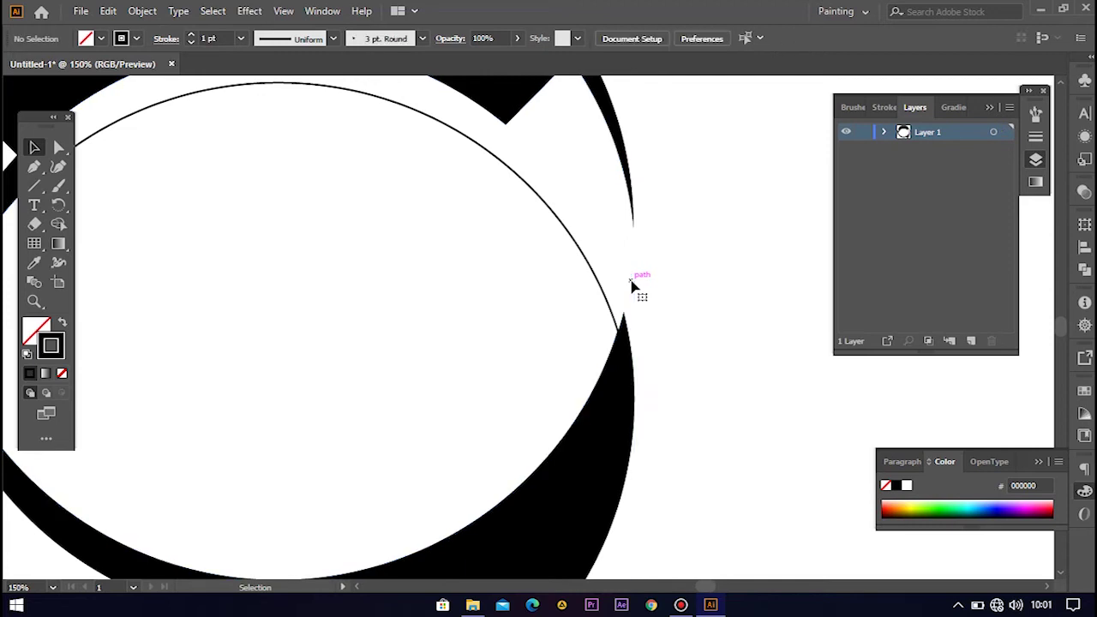
pyautogui.hotkey('ctrl', '-')
pyautogui.hotkey('ctrl', '-')
pyautogui.moveTo(564, 286)
pyautogui.mouseDown()
pyautogui.moveTo(613, 318)
pyautogui.moveTo(534, 347)
pyautogui.mouseUp()
pyautogui.click(480, 249)
pyautogui.press('Delete')
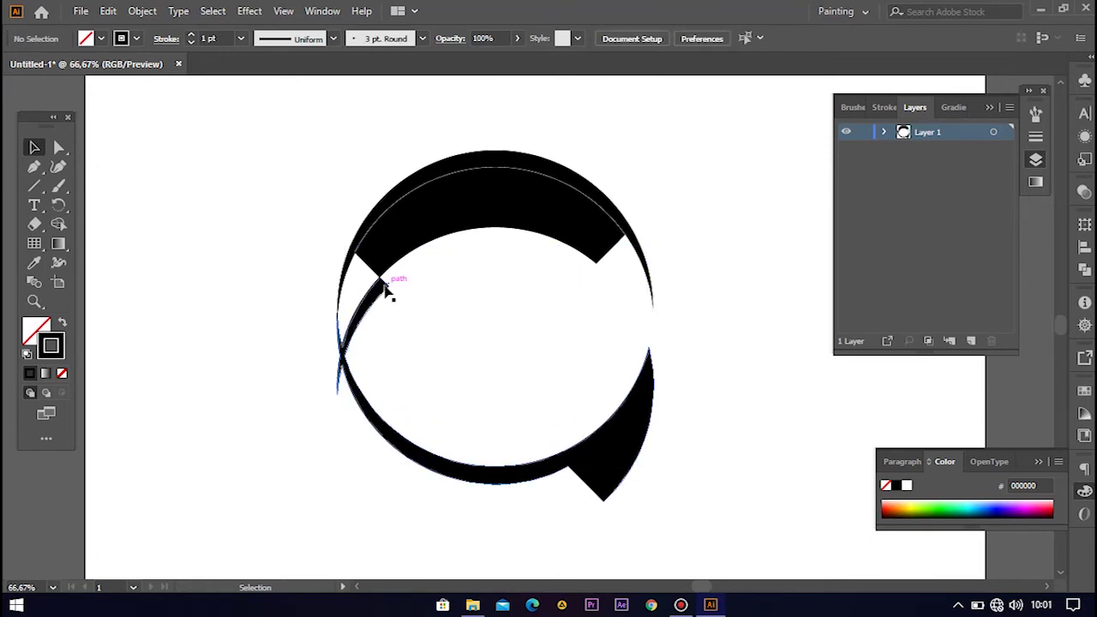
pyautogui.click(390, 292)
pyautogui.click(58, 166)
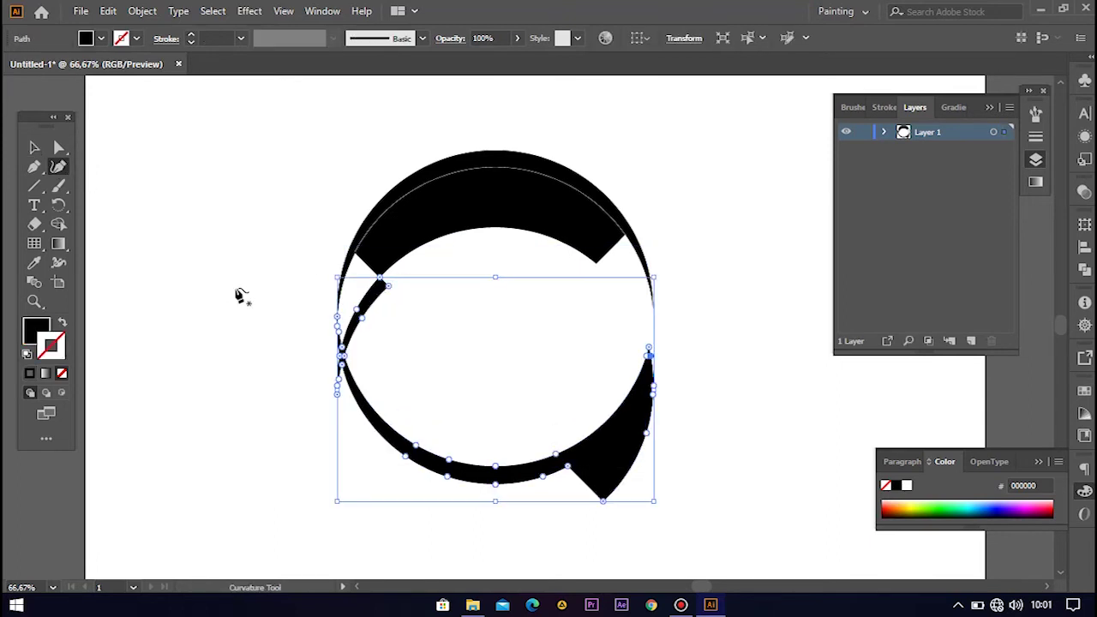
pyautogui.scroll(2, 240, 296)
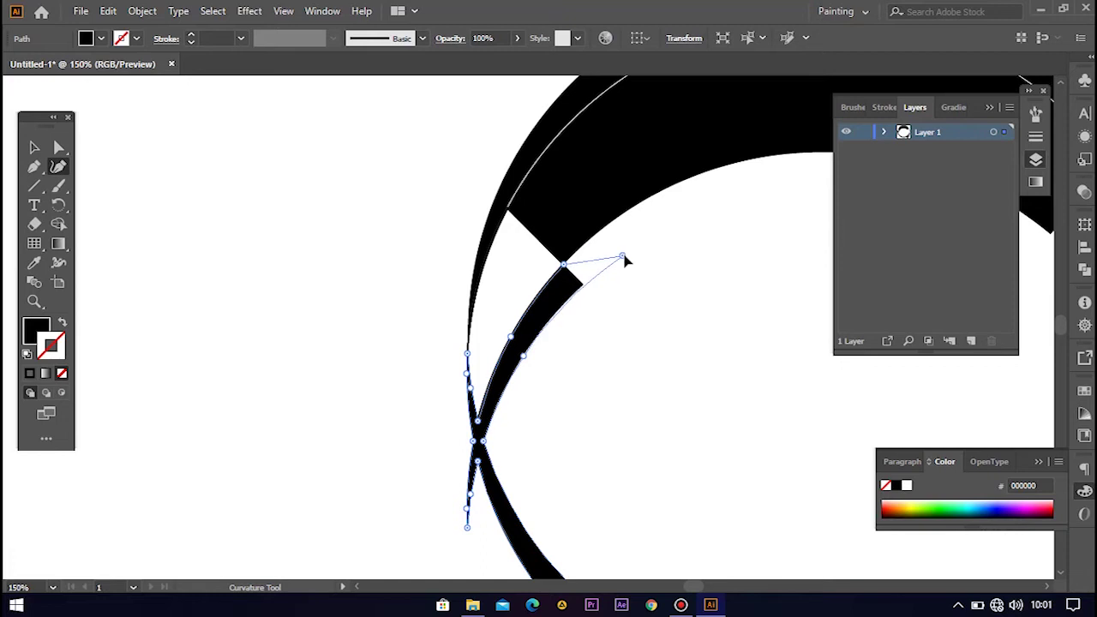
pyautogui.click(631, 248)
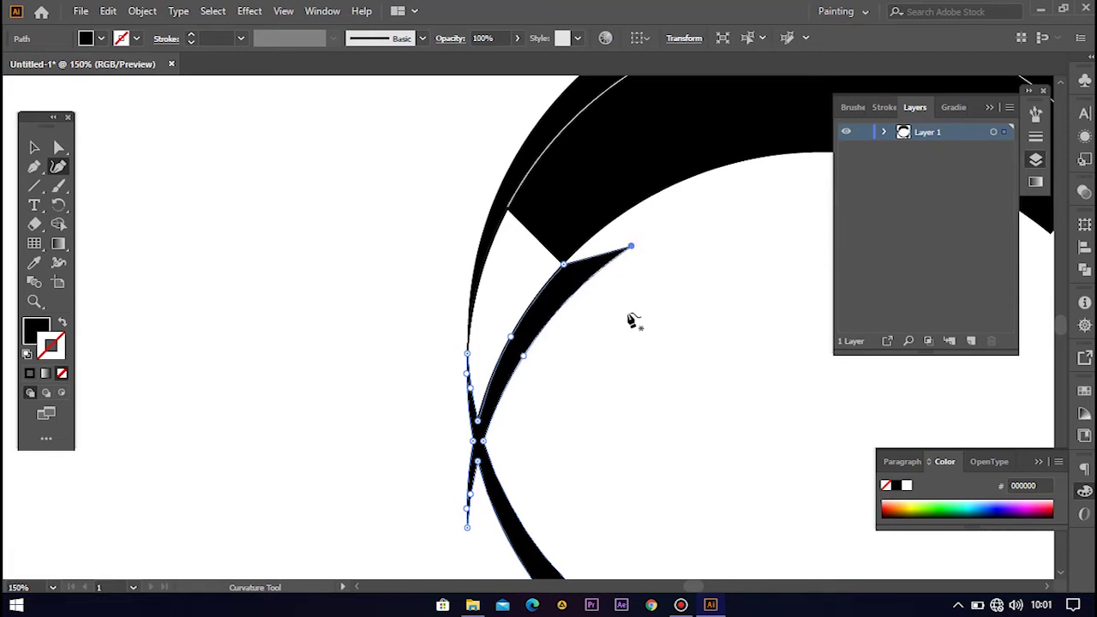
pyautogui.press('v')
pyautogui.click(377, 326)
pyautogui.scroll(-2, 389, 340)
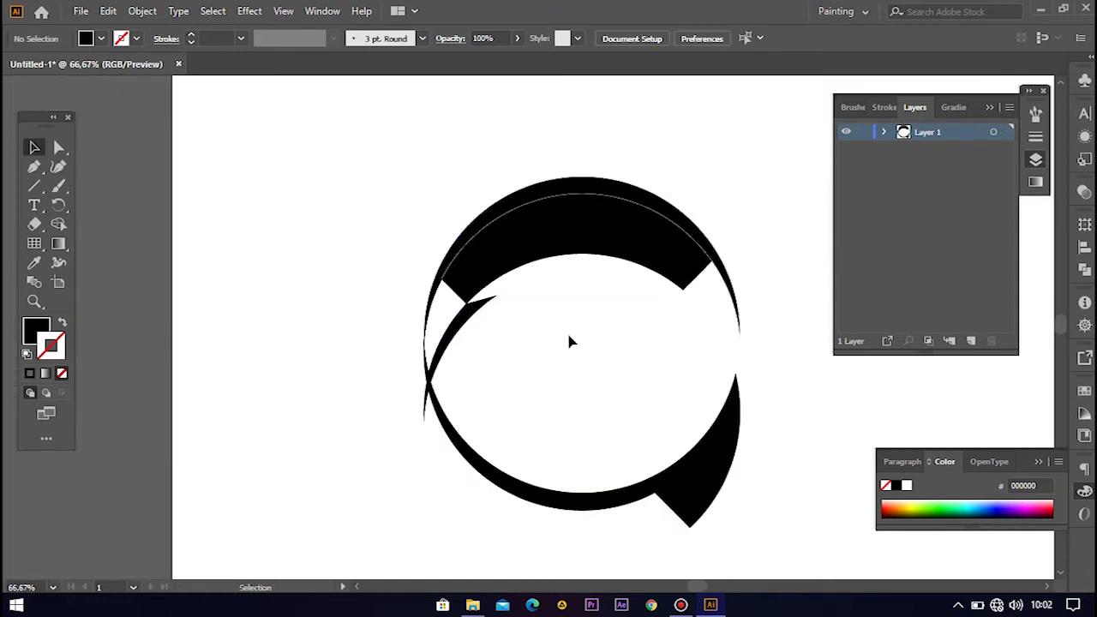
pyautogui.moveTo(548, 339); pyautogui.dragTo(527, 289)
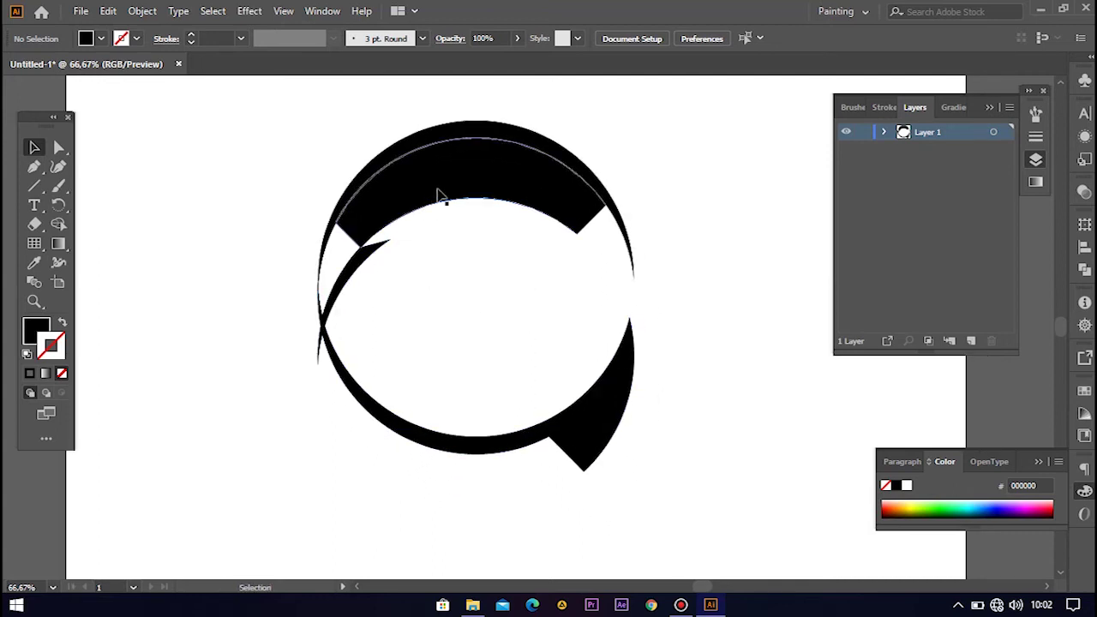
pyautogui.keyDown('alt'); pyautogui.scroll(1, 442, 190); pyautogui.keyUp('alt')
pyautogui.keyDown('alt'); pyautogui.scroll(1, 459, 193); pyautogui.keyUp('alt')
pyautogui.scroll(1, 477, 205)
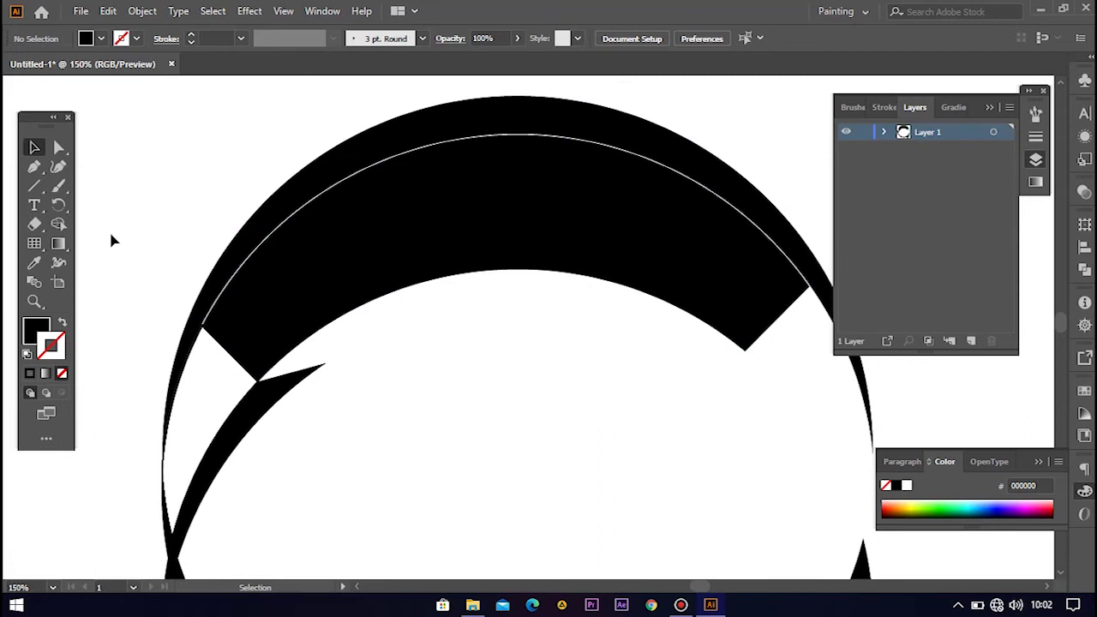
pyautogui.keyDown('alt'); pyautogui.scroll(1, 120, 242); pyautogui.keyUp('alt')
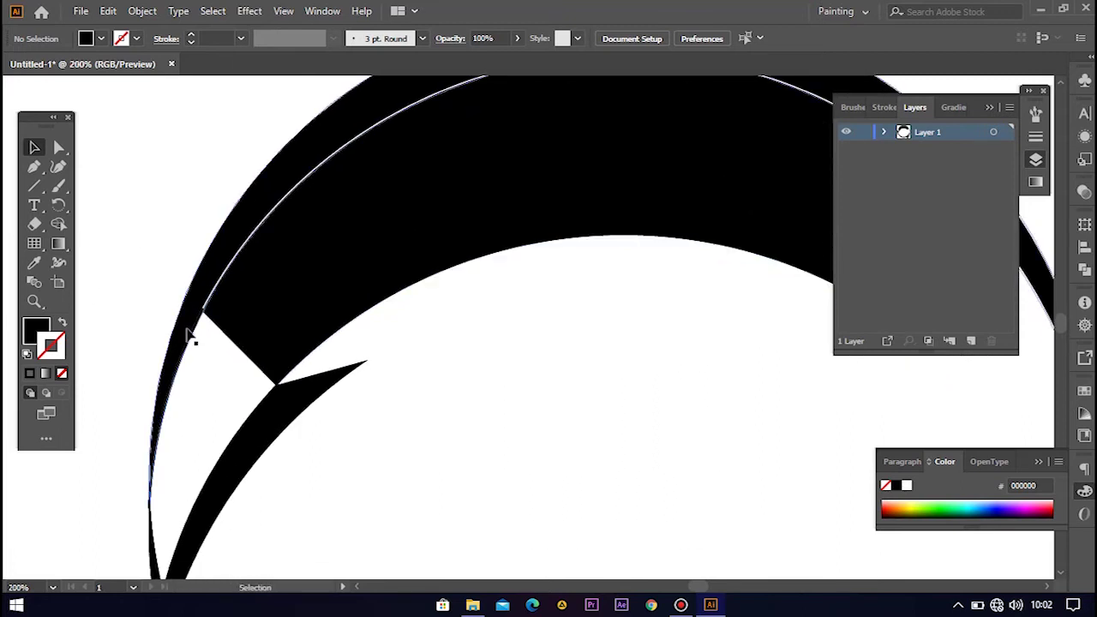
# Inspect the stray outline at the crescent edge and reset the large crescent's fill and stroke
pyautogui.click(202, 335)
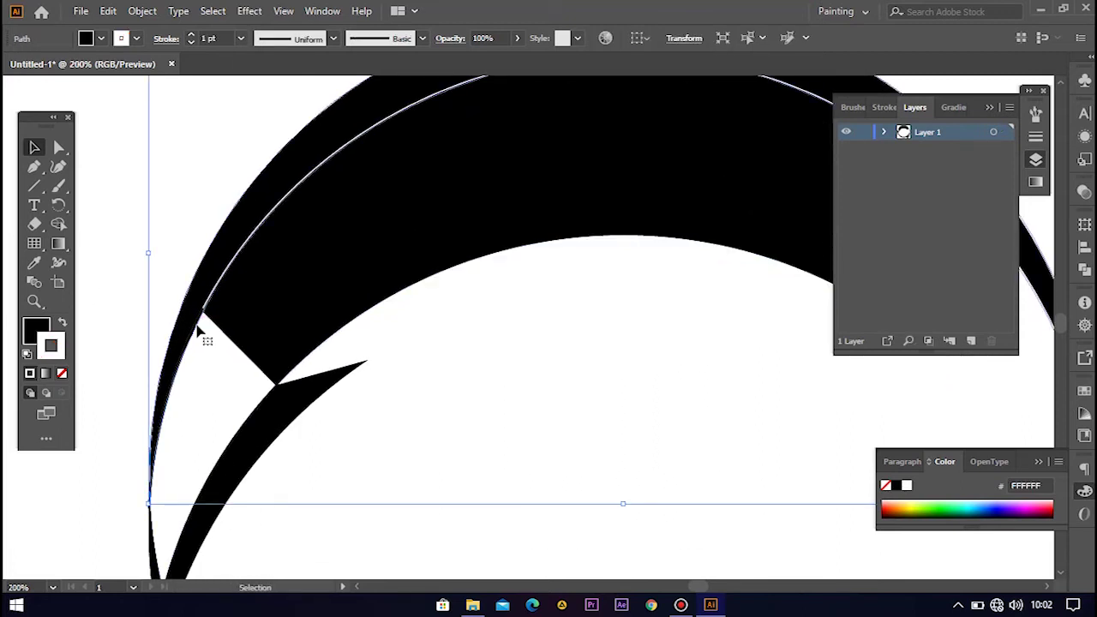
pyautogui.click(198, 329)
pyautogui.click(202, 340)
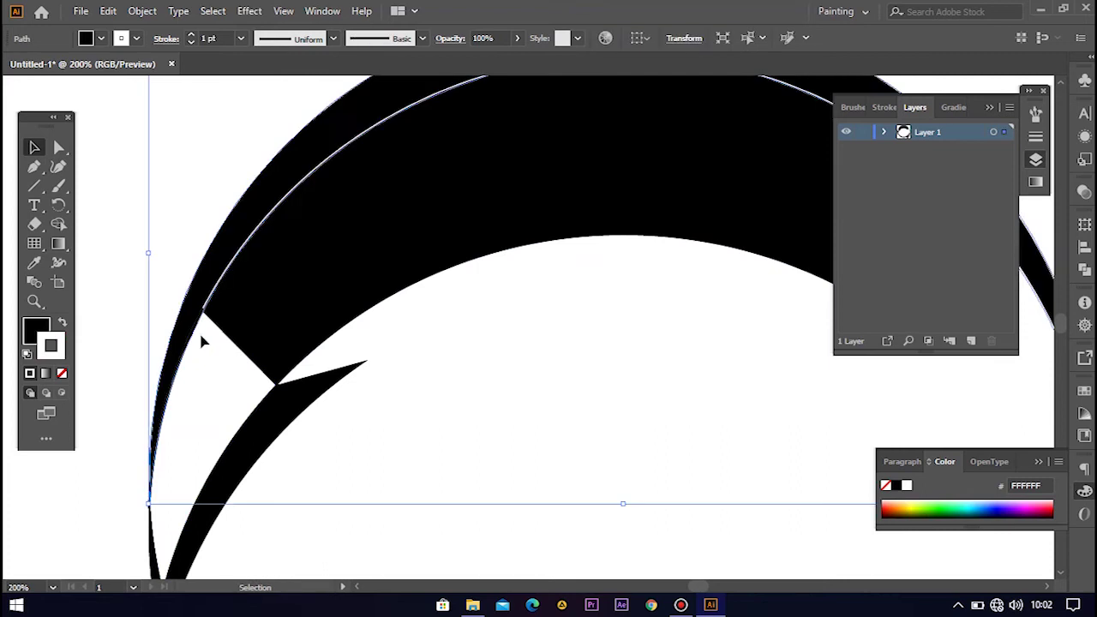
pyautogui.click(88, 459)
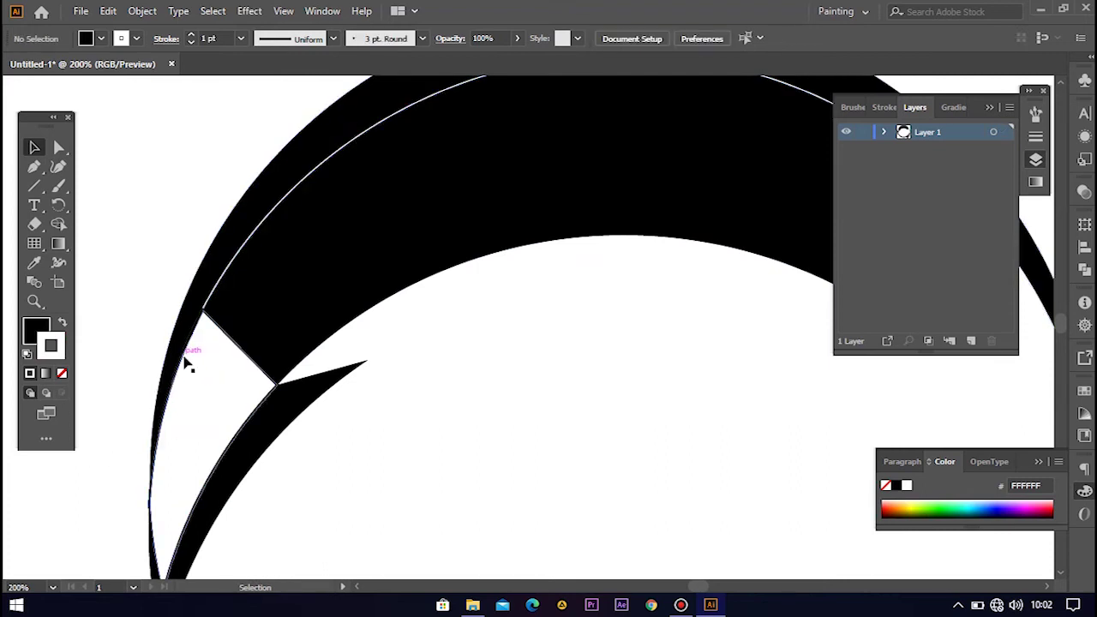
pyautogui.click(183, 361)
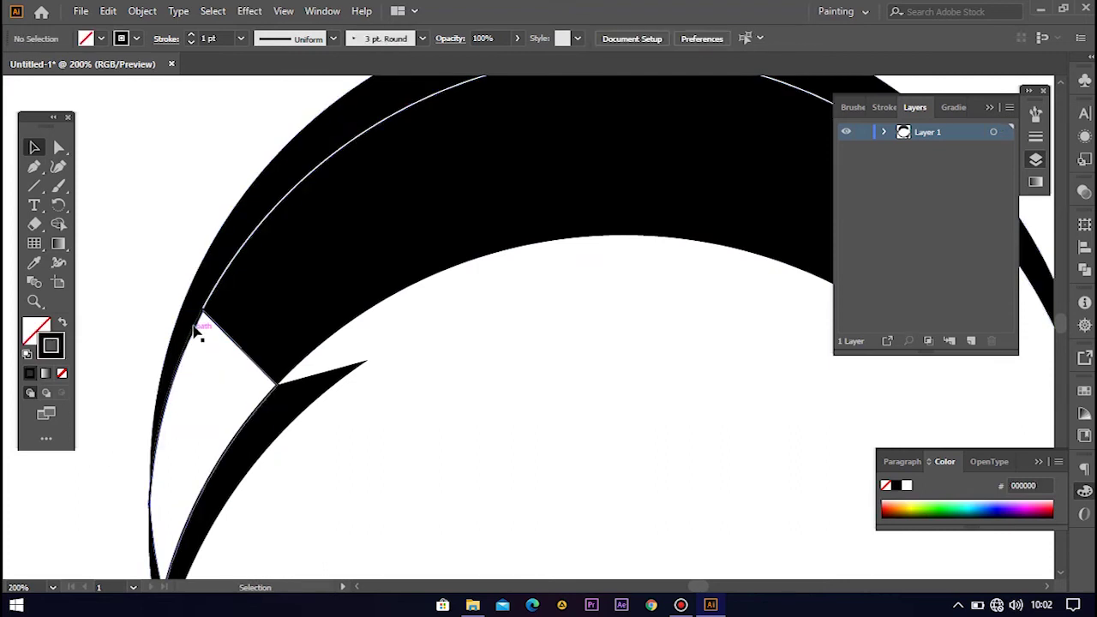
pyautogui.click(453, 384)
pyautogui.hotkey('ctrl', 'shift', 'a')
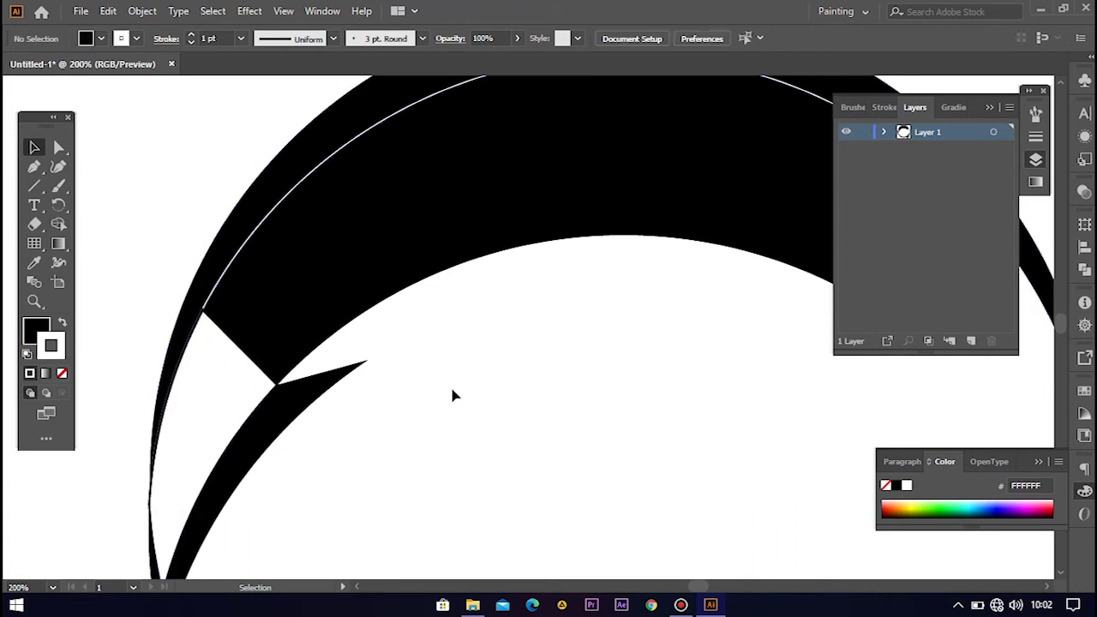
# Clear the stray thin outline on the left crescent and bring the ring's top into view
pyautogui.scroll(2, 252, 388)
pyautogui.scroll(1, 226, 380)
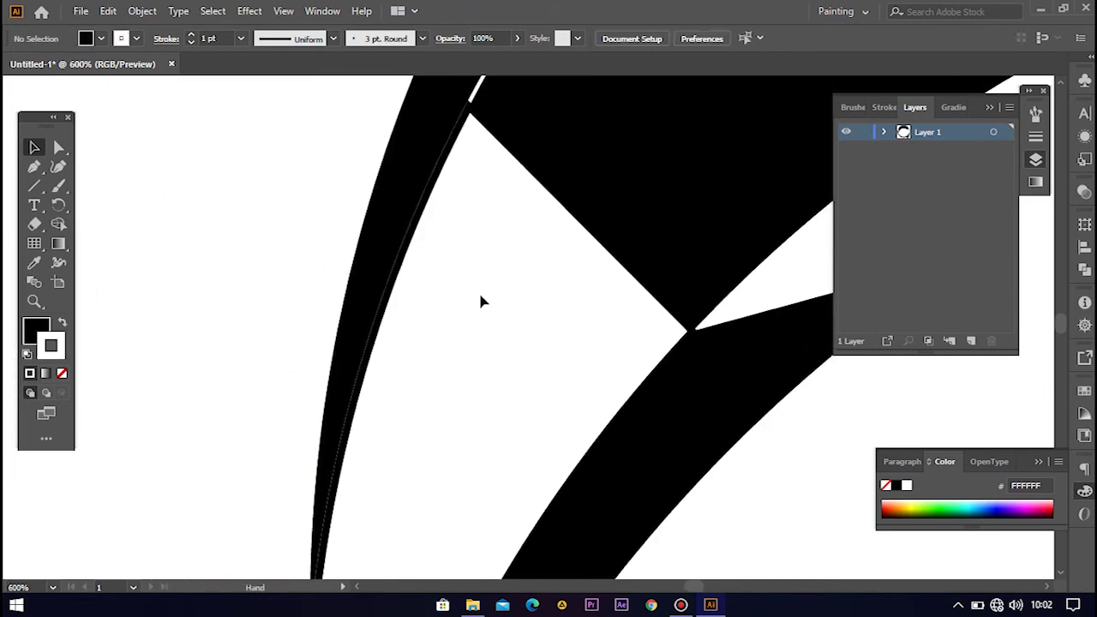
pyautogui.click(455, 141)
pyautogui.hotkey('ctrl', 'shift', 'a')
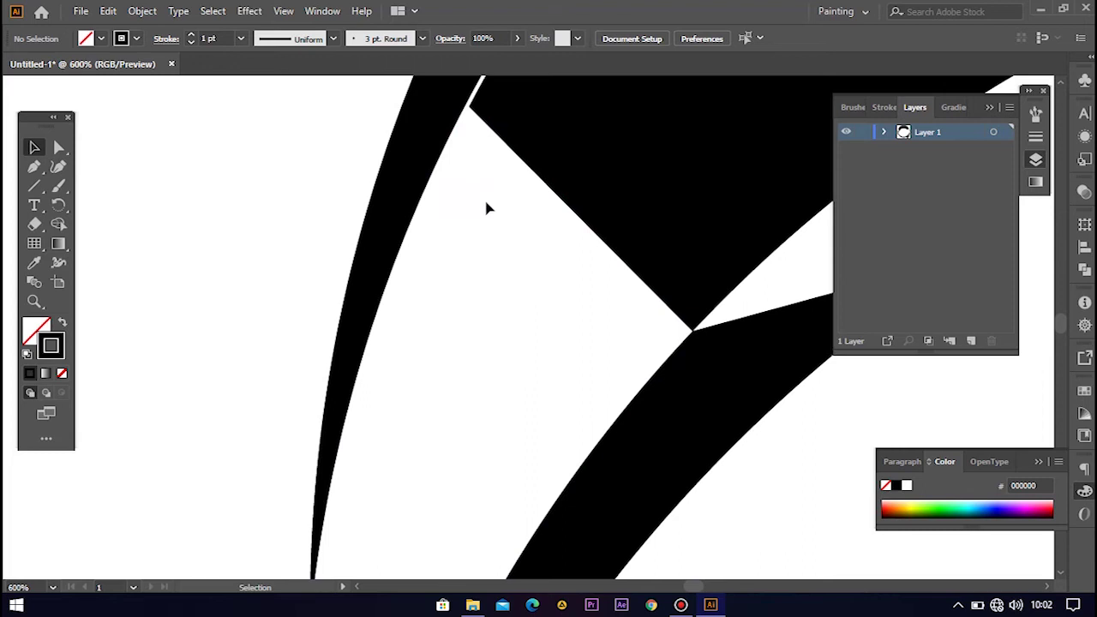
pyautogui.scroll(-1, 627, 360)
pyautogui.scroll(-1, 509, 325)
pyautogui.scroll(-1, 661, 321)
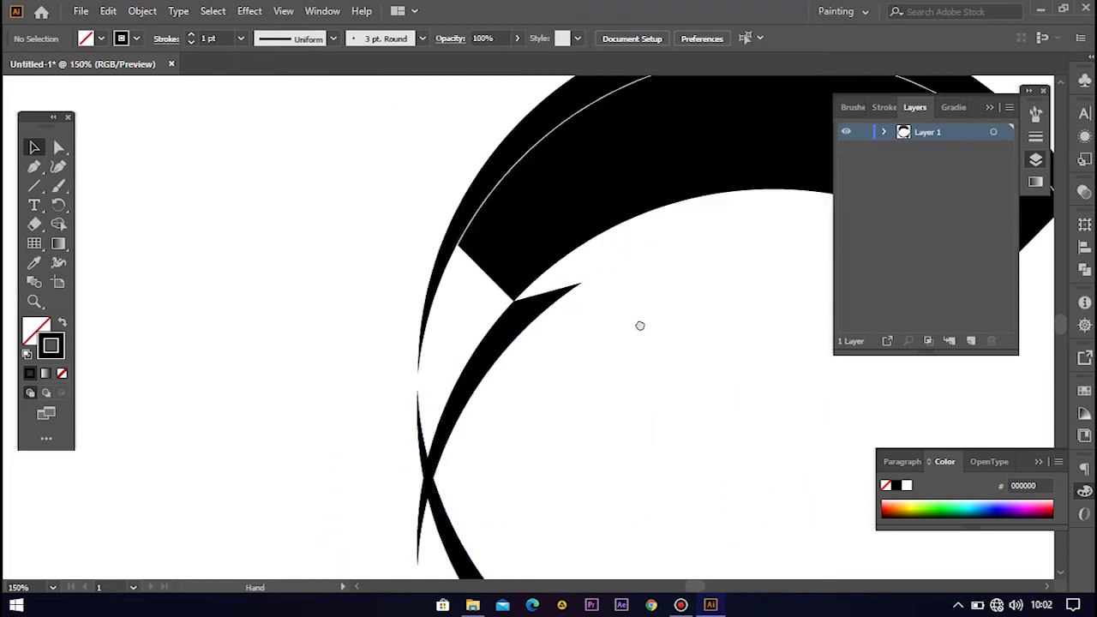
pyautogui.scroll(-1, 626, 305)
pyautogui.scroll(-1, 534, 282)
pyautogui.scroll(-1, 581, 258)
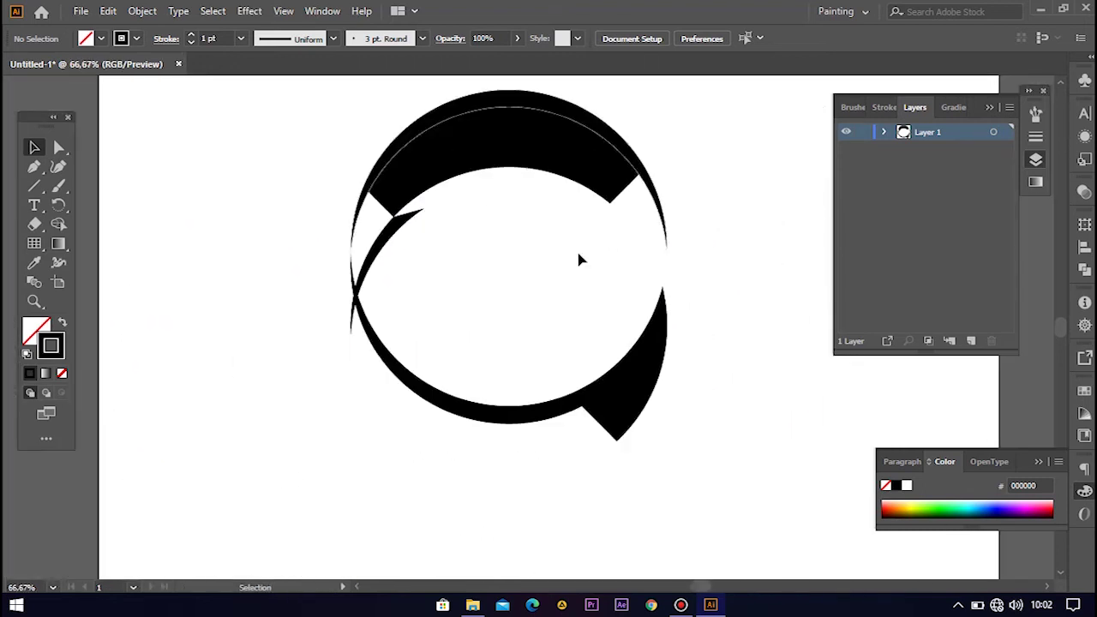
pyautogui.scroll(1, 476, 262)
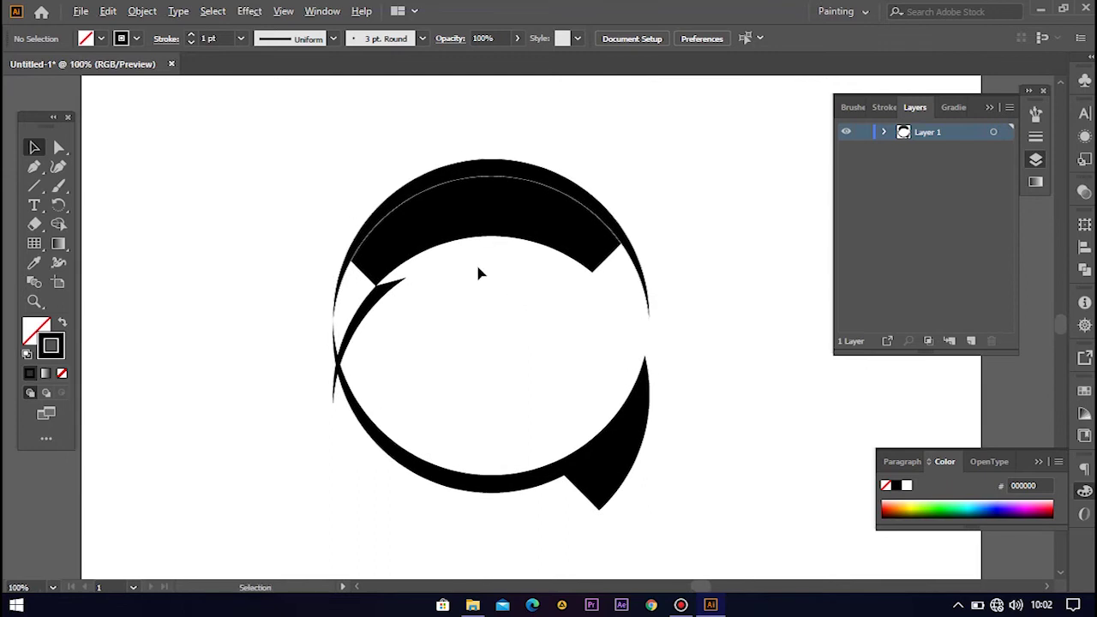
pyautogui.scroll(1, 482, 248)
pyautogui.moveTo(481, 248); pyautogui.dragTo(482, 355)
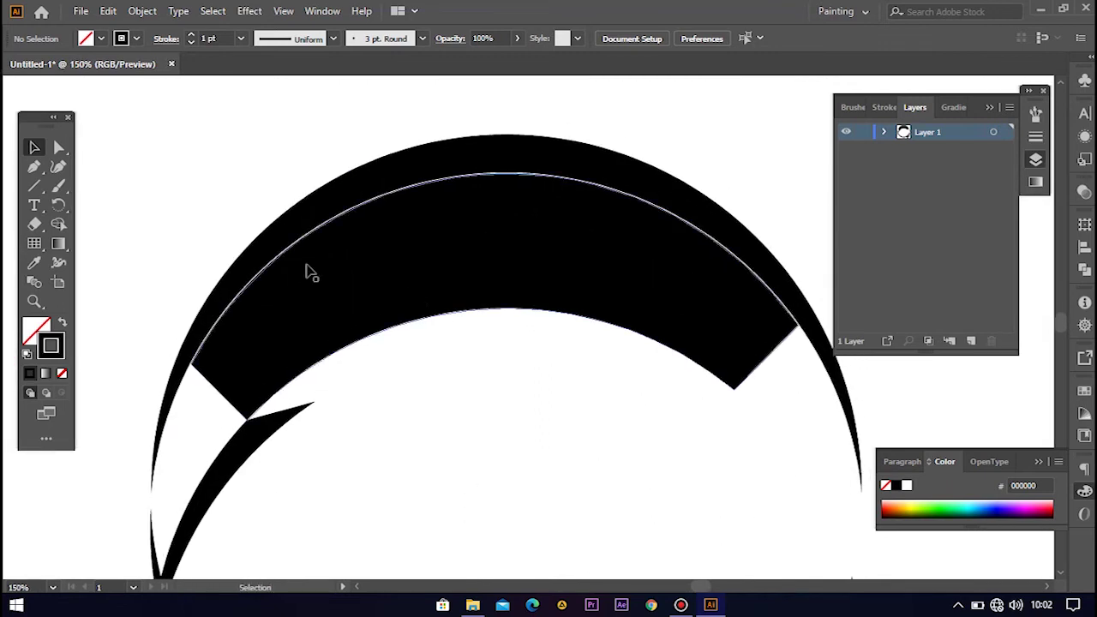
# Give the top black band a white FFFFFF stroke
pyautogui.click(420, 191)
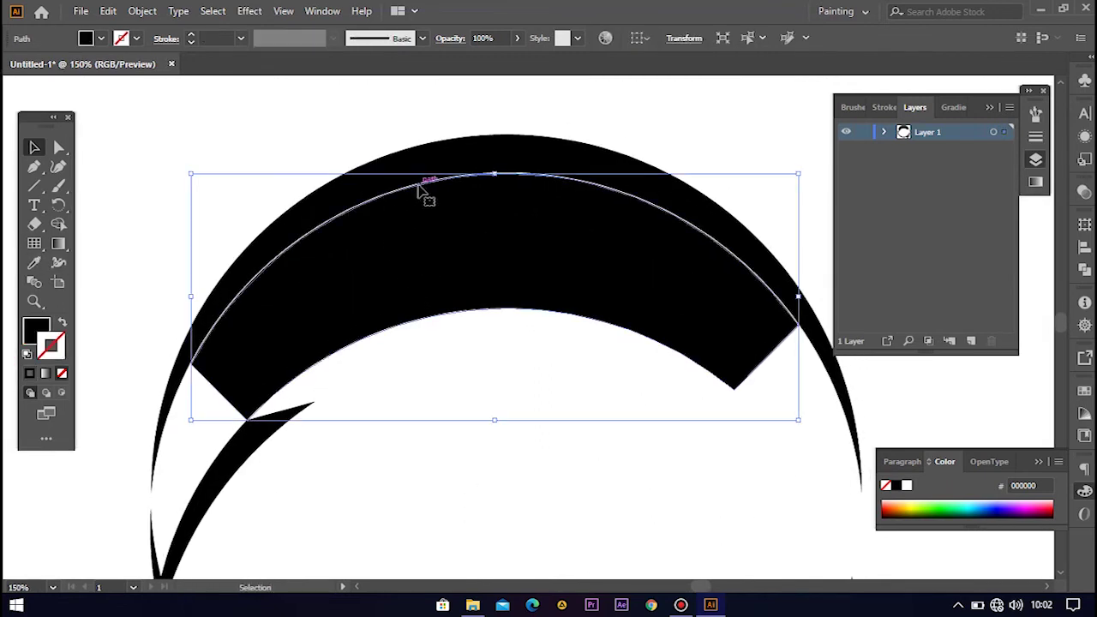
pyautogui.click(527, 474)
pyautogui.click(487, 266)
pyautogui.click(30, 373)
pyautogui.doubleClick(53, 347)
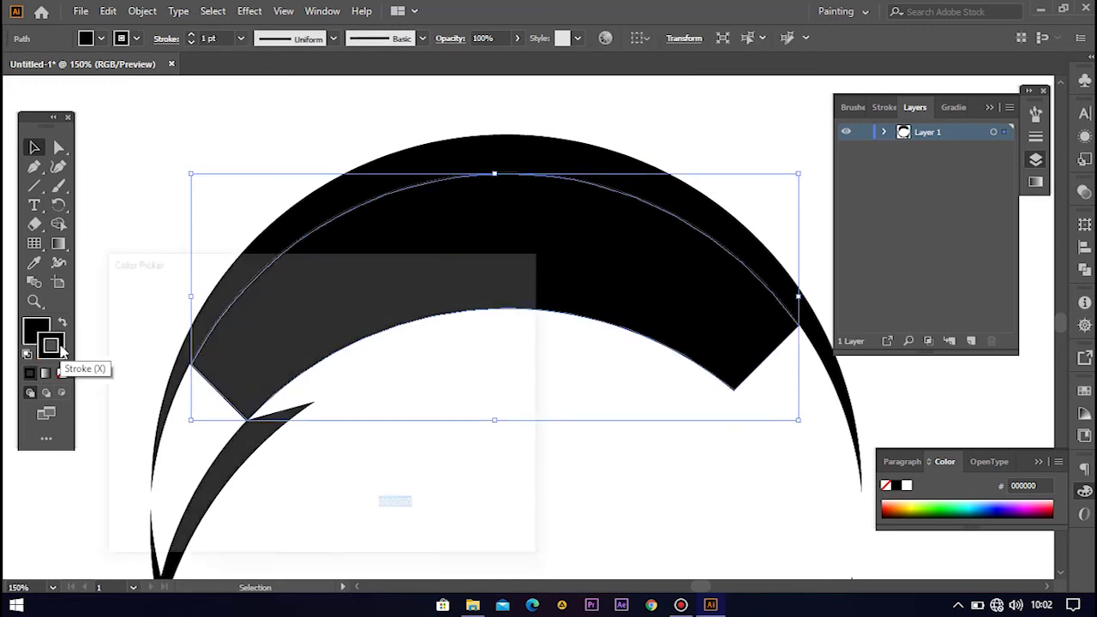
pyautogui.write('FFFFFF')
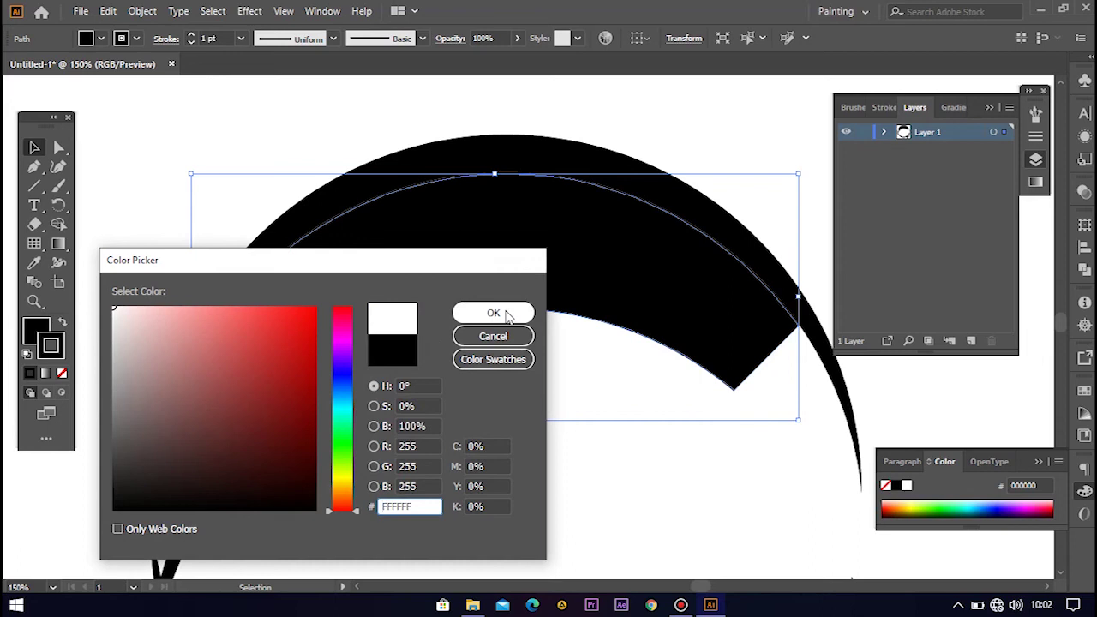
pyautogui.click(494, 314)
pyautogui.click(533, 475)
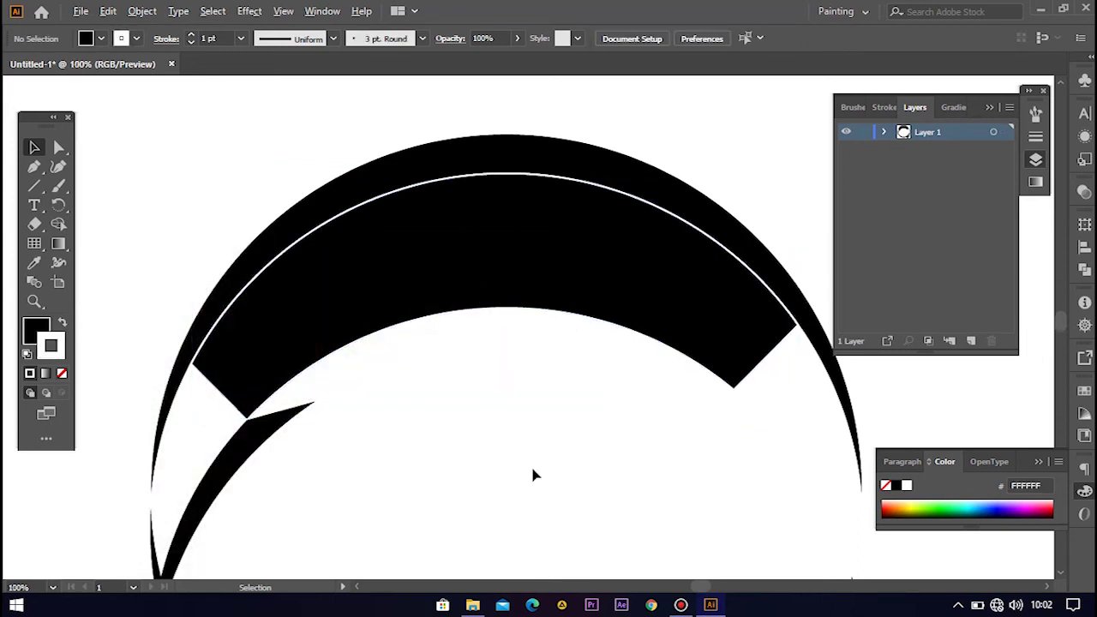
# Reframe the view around the whole ring and marquee-select all the ring artwork
pyautogui.hotkey('ctrl', '-')
pyautogui.moveTo(534, 473); pyautogui.dragTo(517, 343)
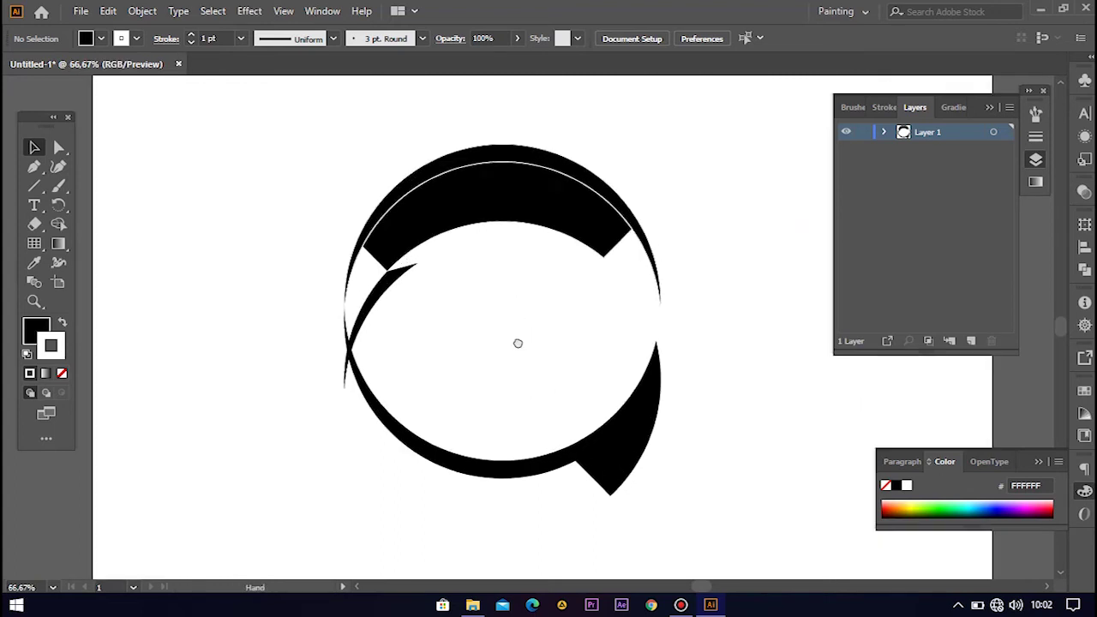
pyautogui.hotkey('ctrl', '+')
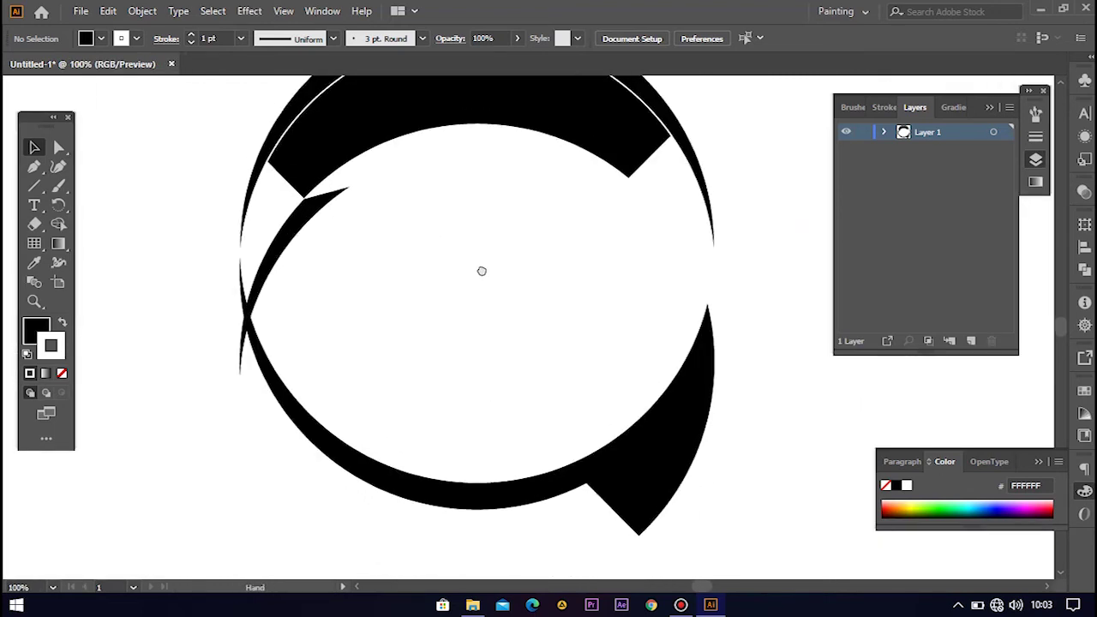
pyautogui.moveTo(478, 265); pyautogui.dragTo(472, 320)
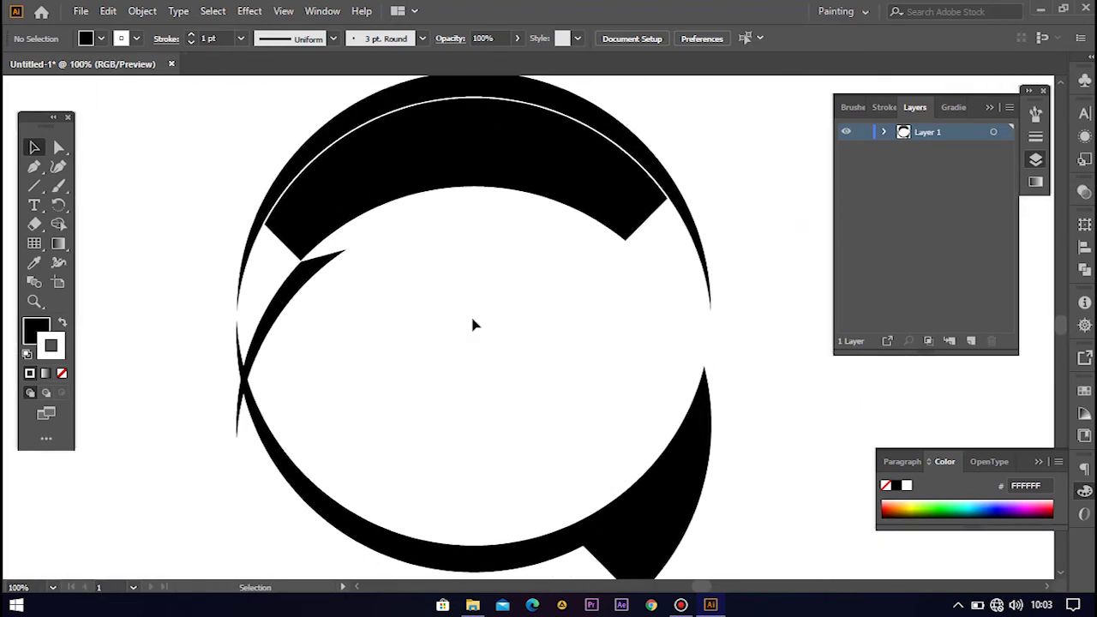
pyautogui.hotkey('ctrl', '-')
pyautogui.moveTo(473, 323); pyautogui.dragTo(526, 339)
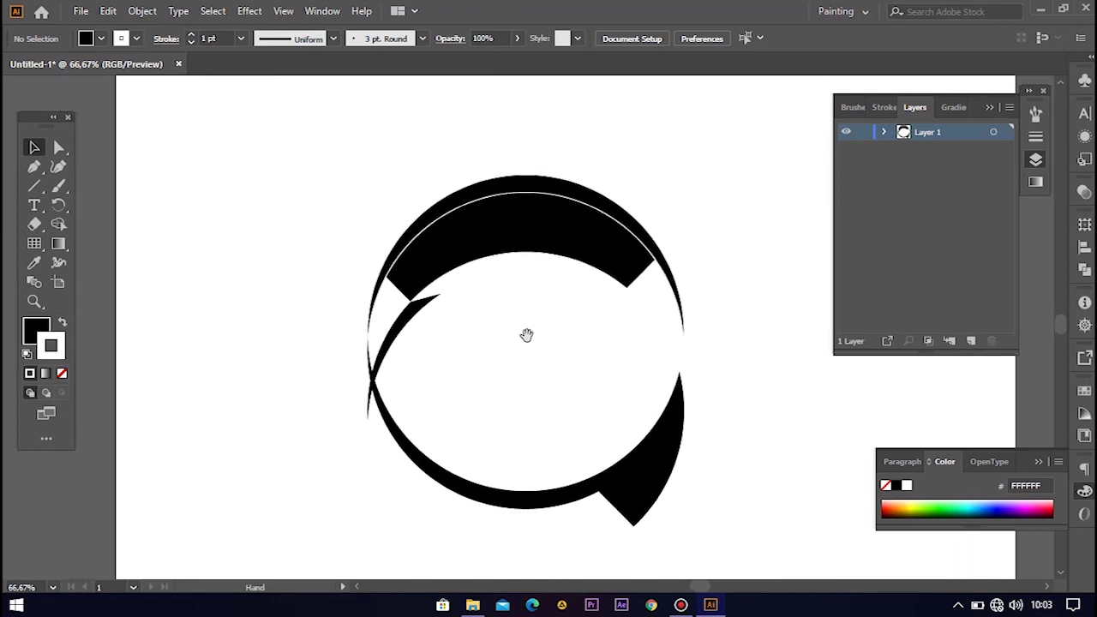
pyautogui.moveTo(343, 144); pyautogui.dragTo(737, 540)
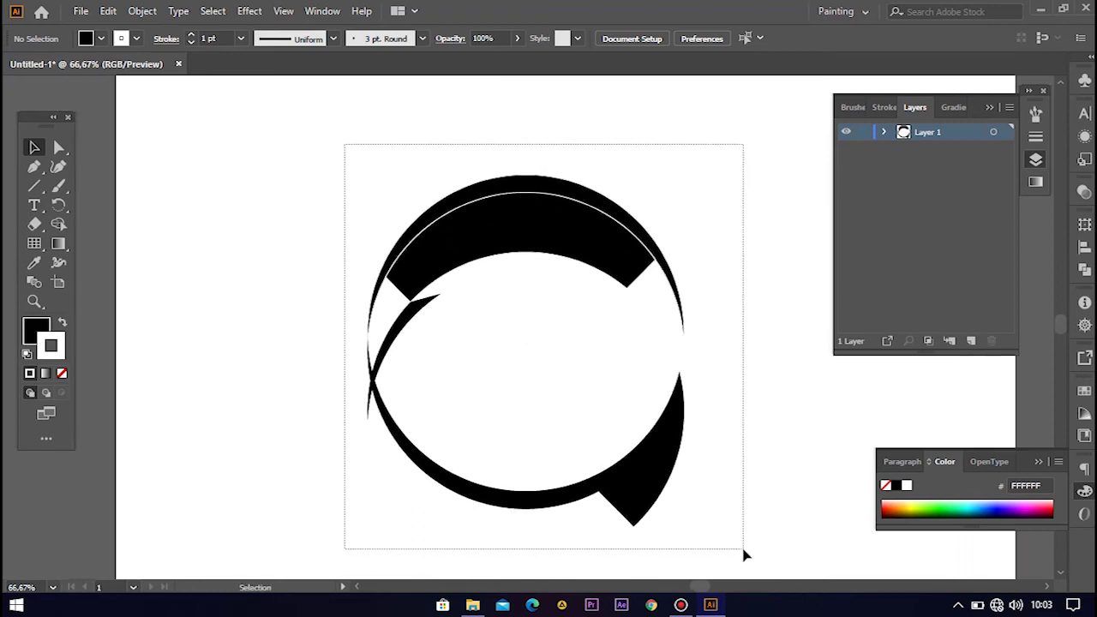
# Group all the ring pieces into one object and close the floating Color panel
pyautogui.rightClick(667, 463)
pyautogui.click(711, 219)
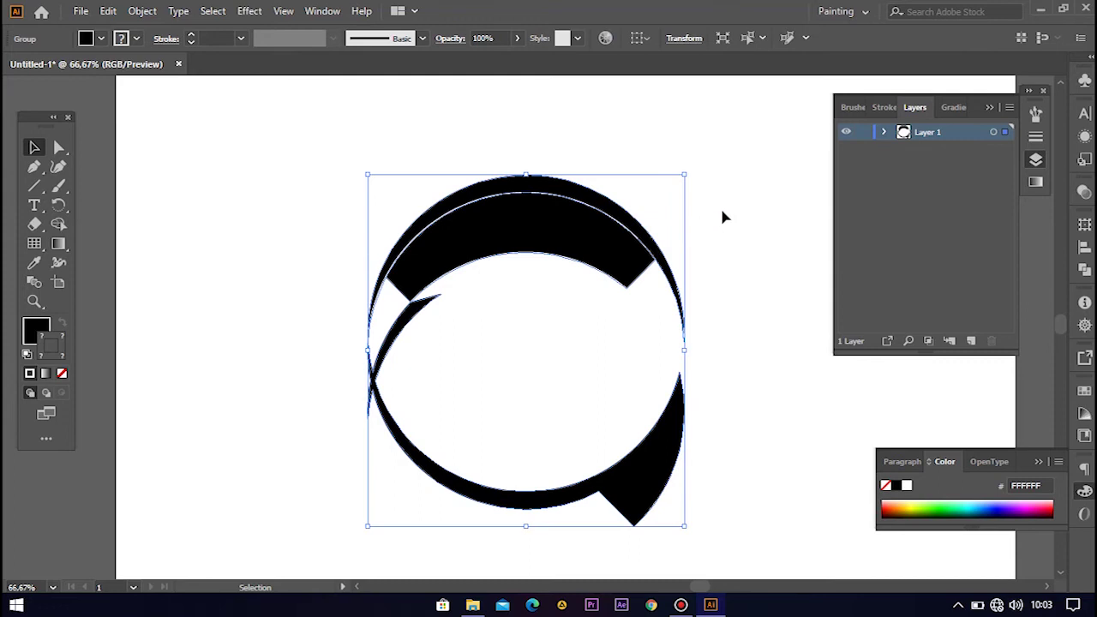
pyautogui.click(613, 215)
pyautogui.click(736, 241)
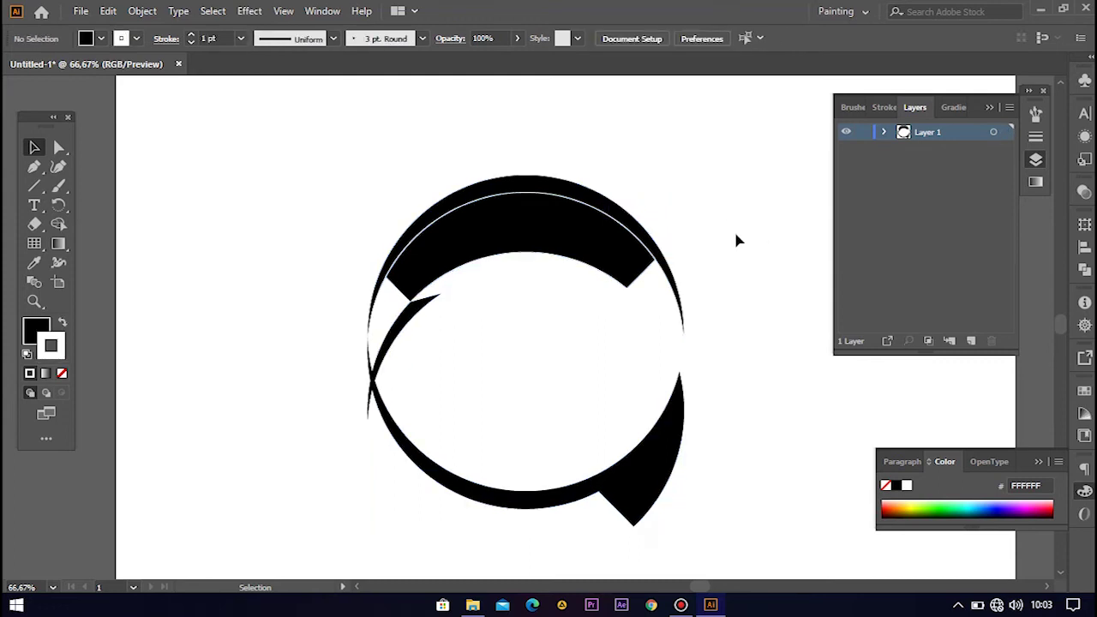
pyautogui.click(1037, 464)
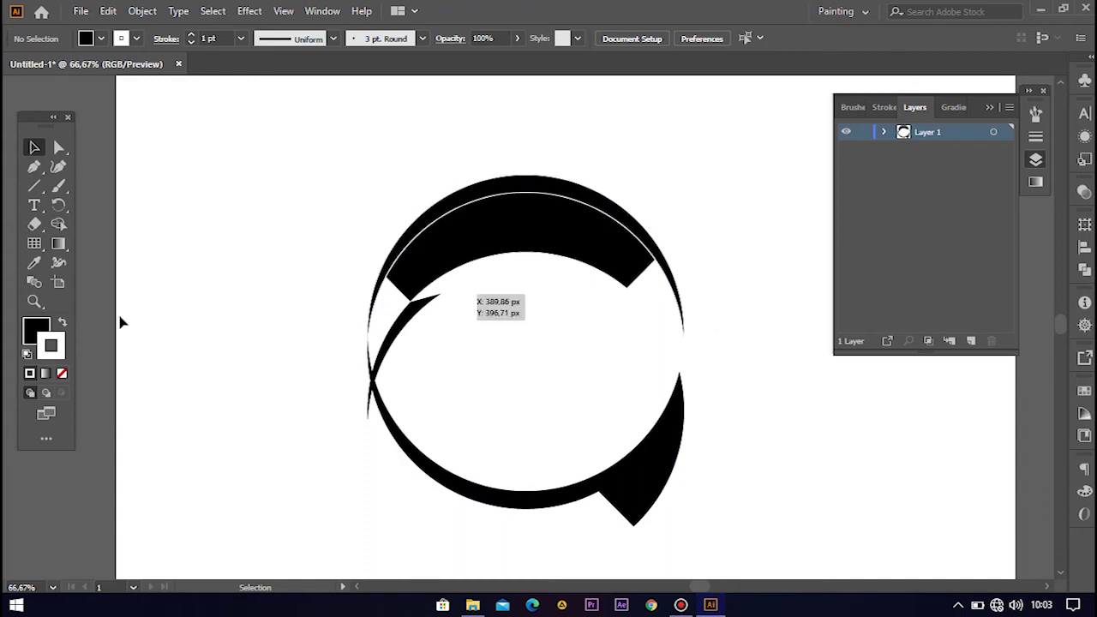
pyautogui.click(36, 207)
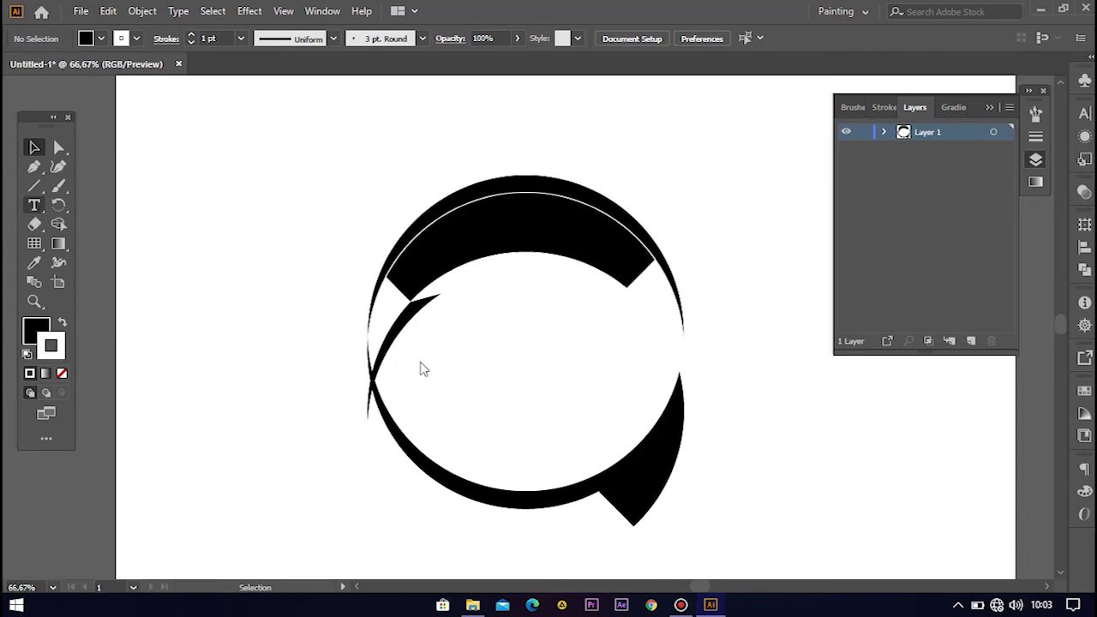
# Place the NAME YOUR LOGO text inside the ring and step up its font size
pyautogui.click(441, 325)
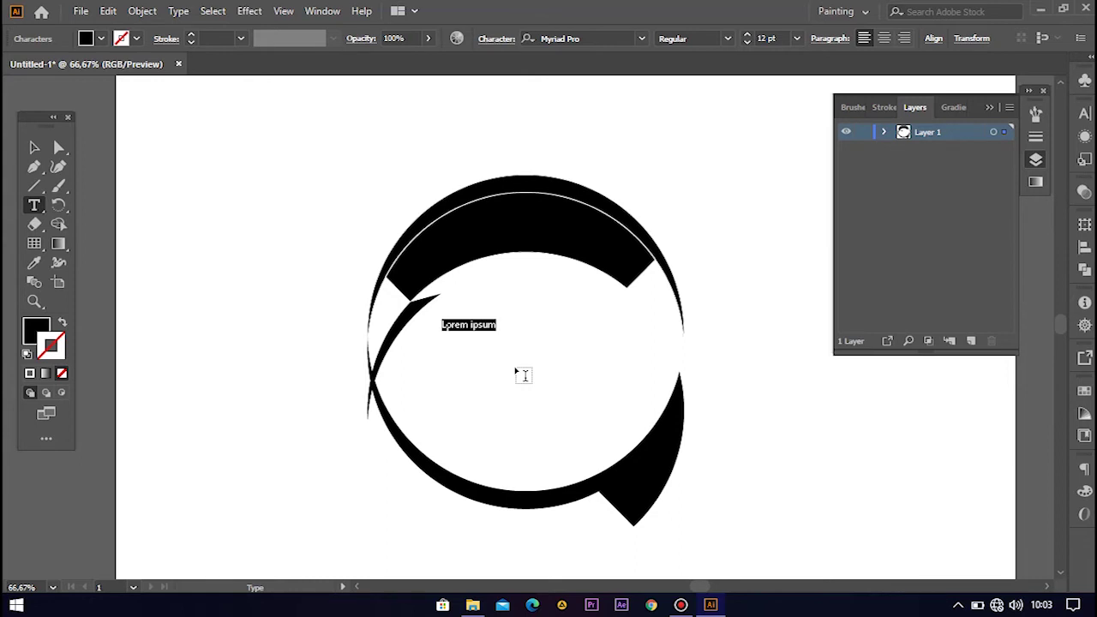
pyautogui.write('NM')
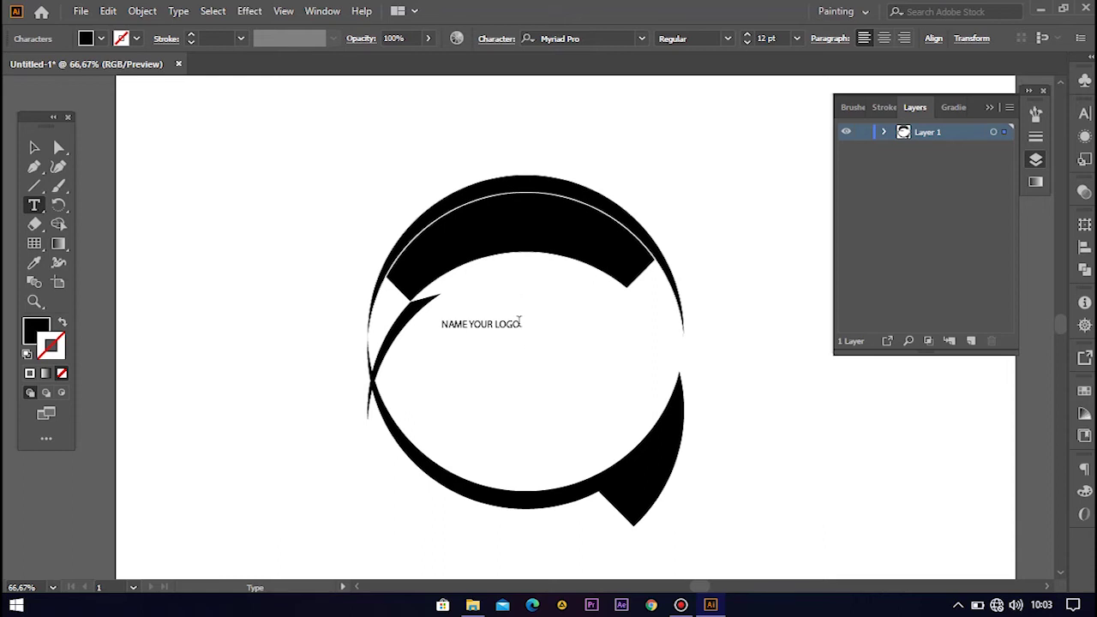
pyautogui.moveTo(521, 324); pyautogui.dragTo(439, 323)
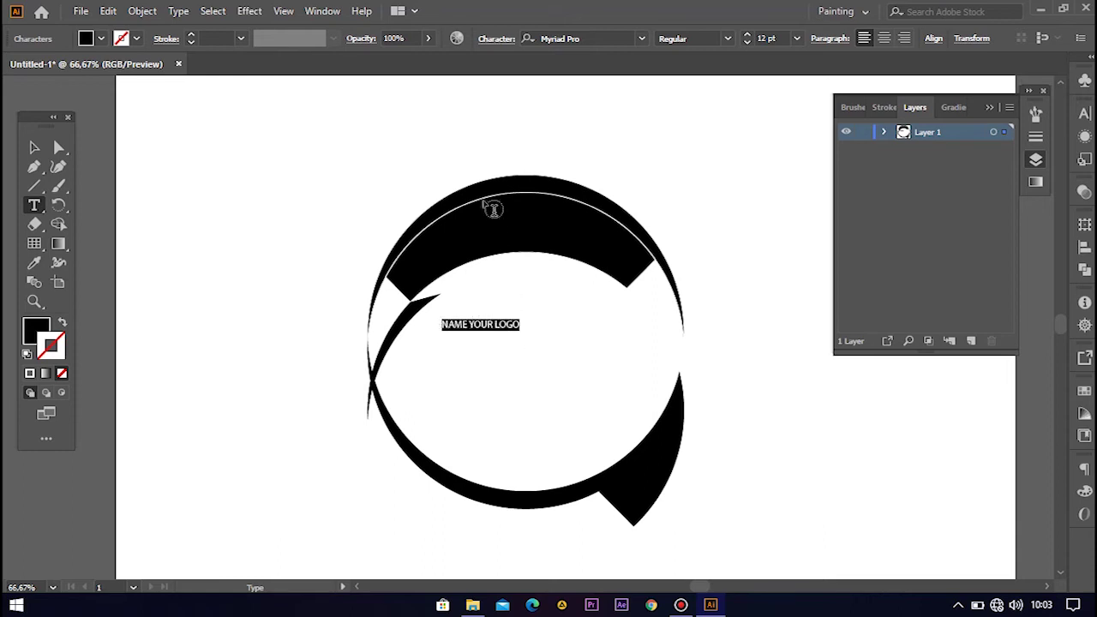
pyautogui.click(748, 36)
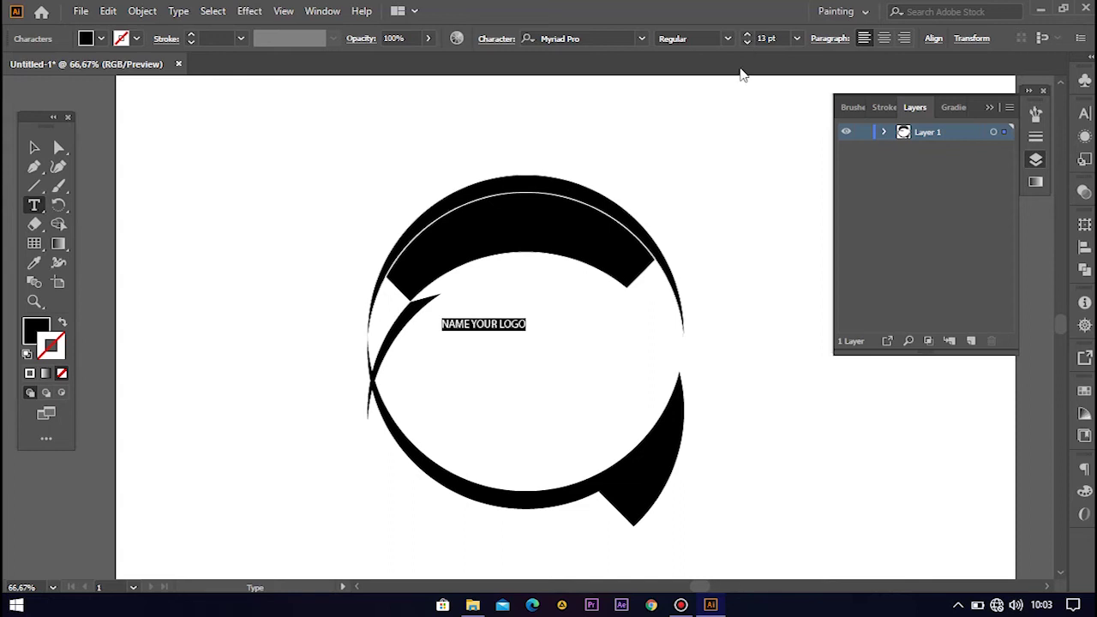
pyautogui.click(749, 36)
pyautogui.click(749, 36)
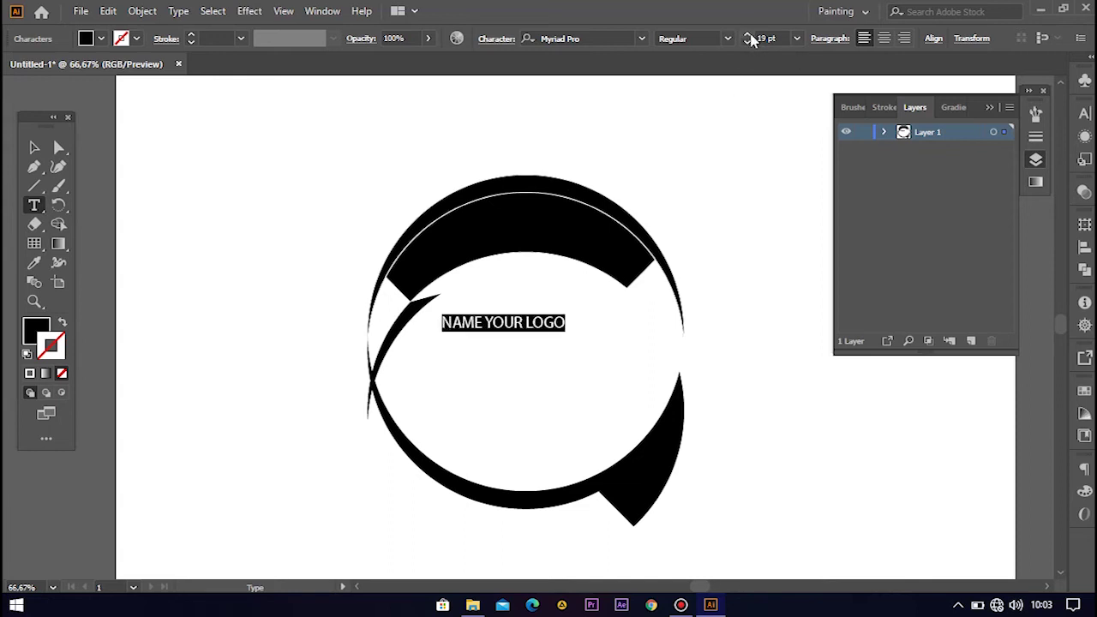
pyautogui.click(748, 36)
pyautogui.click(748, 36)
pyautogui.click(748, 36)
pyautogui.click(749, 36)
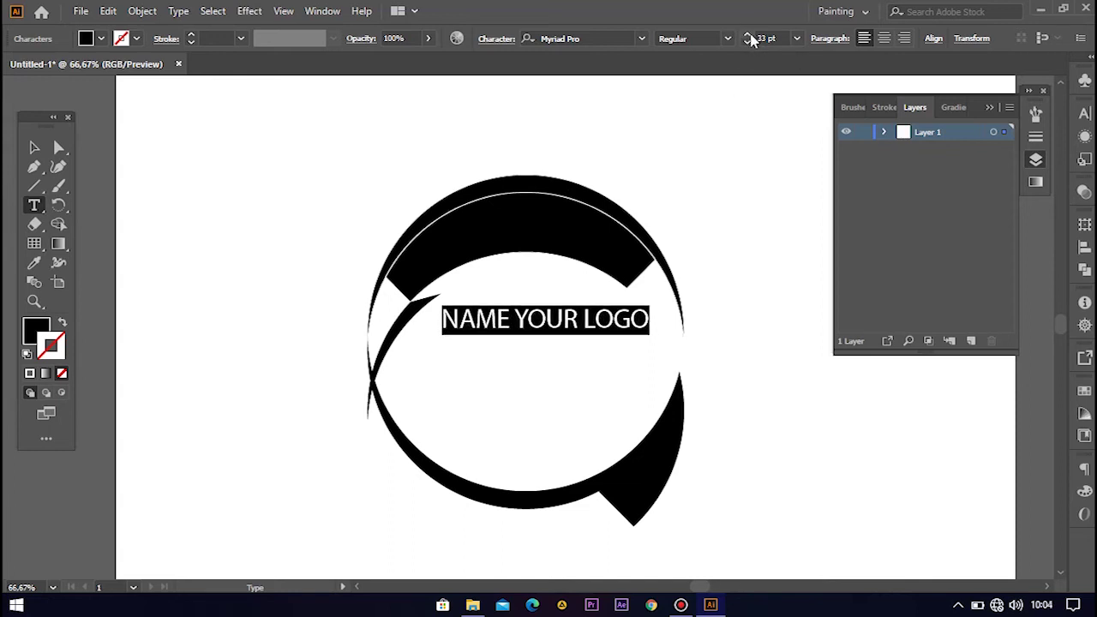
pyautogui.click(748, 36)
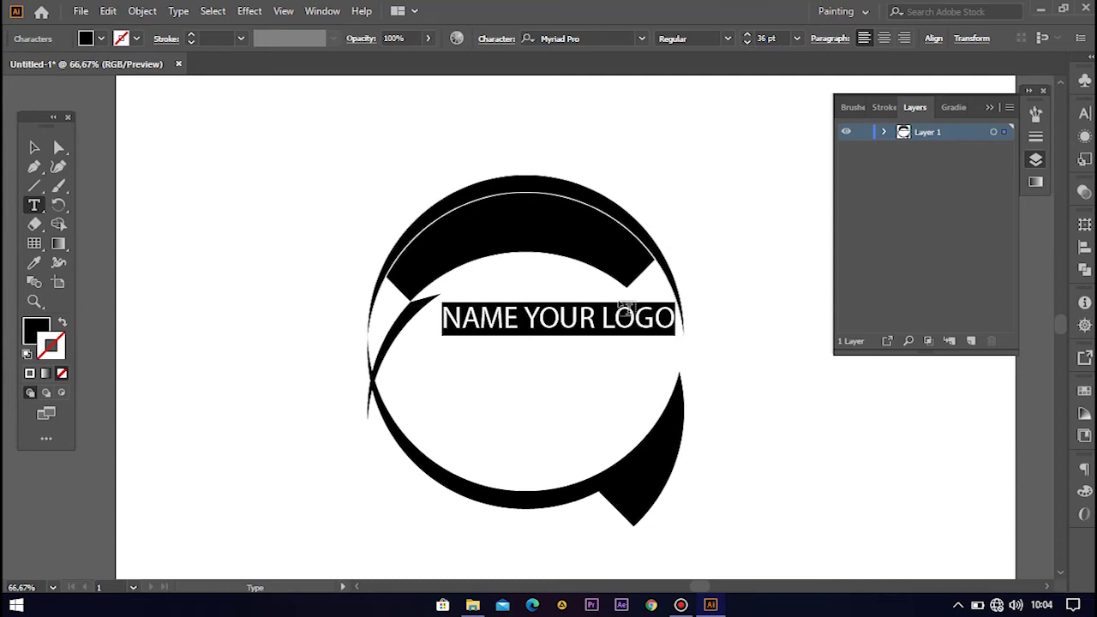
# Move the text to the circle's middle and scale it to about 57 pt
pyautogui.write('V')
pyautogui.hotkey('ctrl', 'z')
pyautogui.press('Escape')
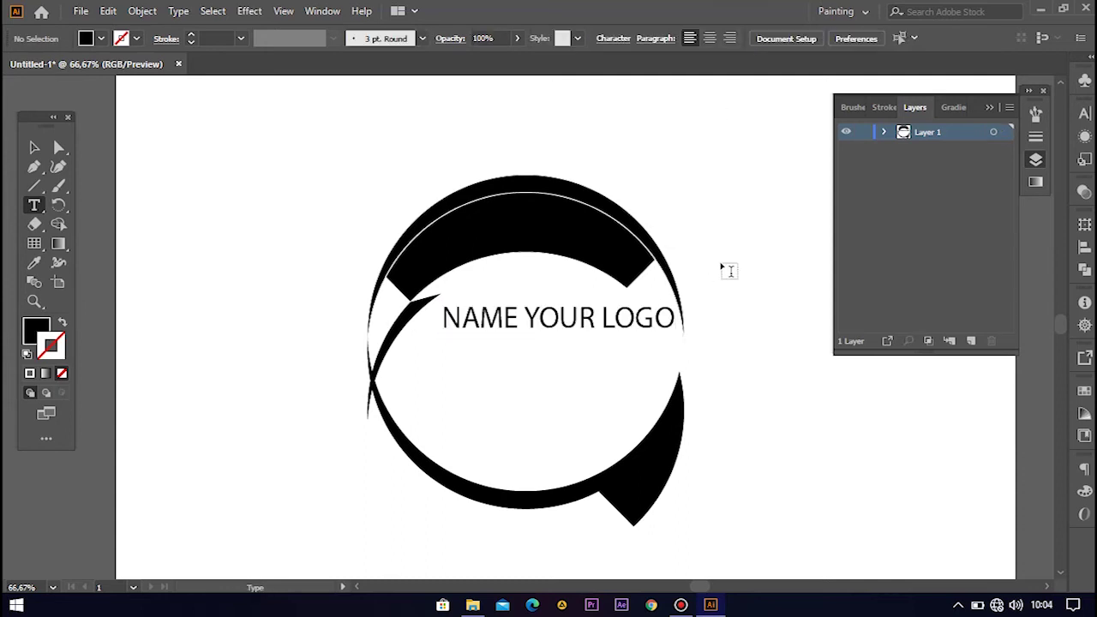
pyautogui.press('v')
pyautogui.moveTo(630, 321)
pyautogui.mouseDown()
pyautogui.moveTo(672, 354)
pyautogui.moveTo(549, 374)
pyautogui.mouseUp()
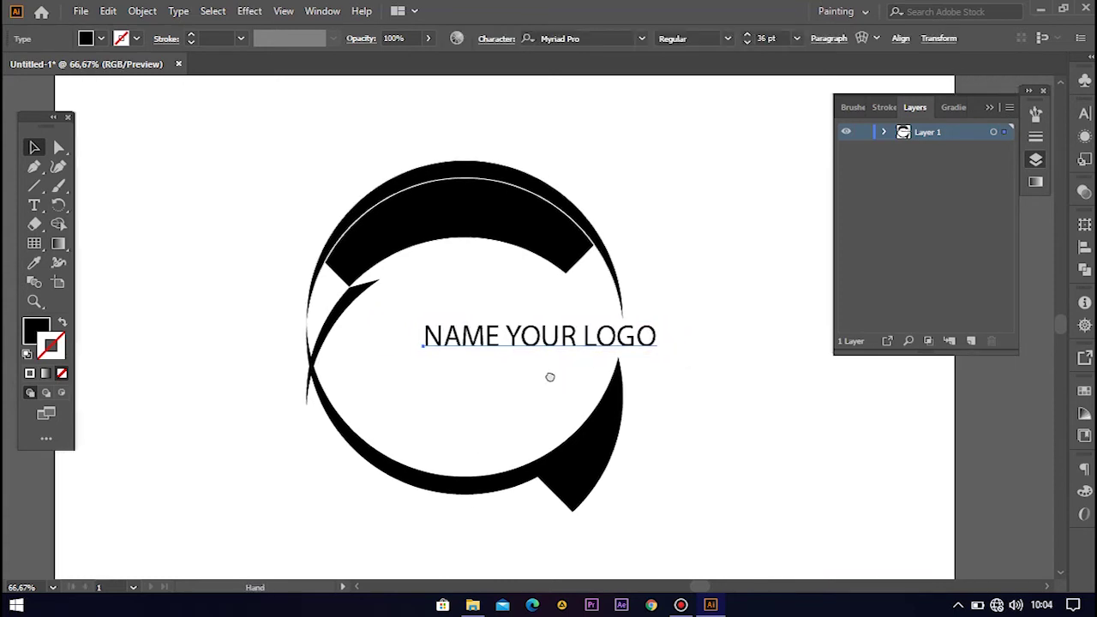
pyautogui.moveTo(649, 347); pyautogui.dragTo(764, 421)
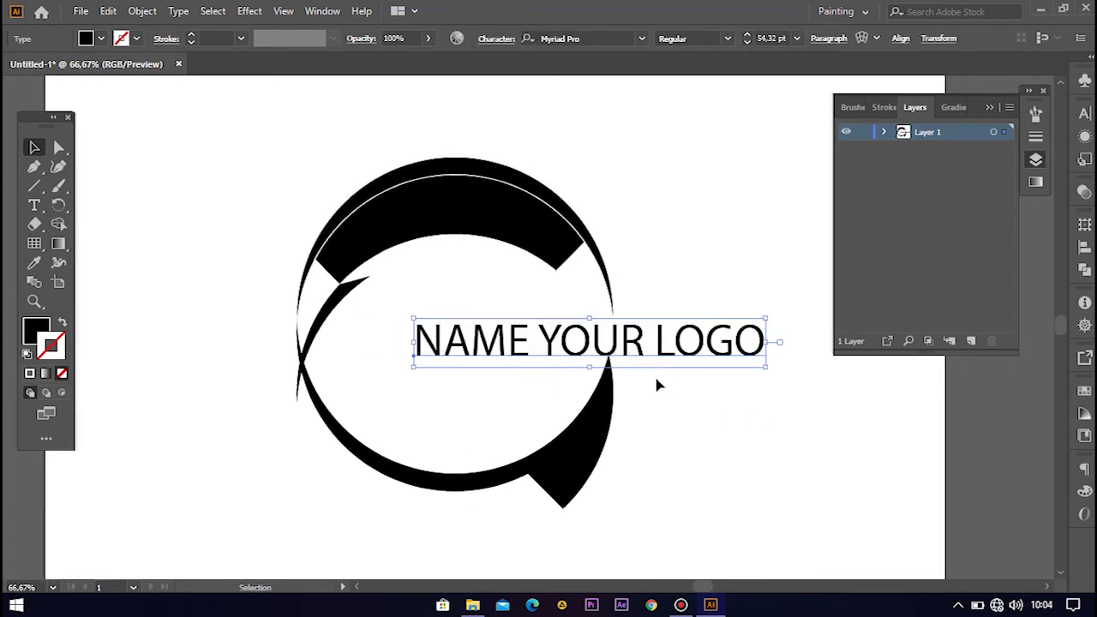
pyautogui.moveTo(637, 355); pyautogui.dragTo(583, 340)
pyautogui.moveTo(724, 363); pyautogui.dragTo(741, 362)
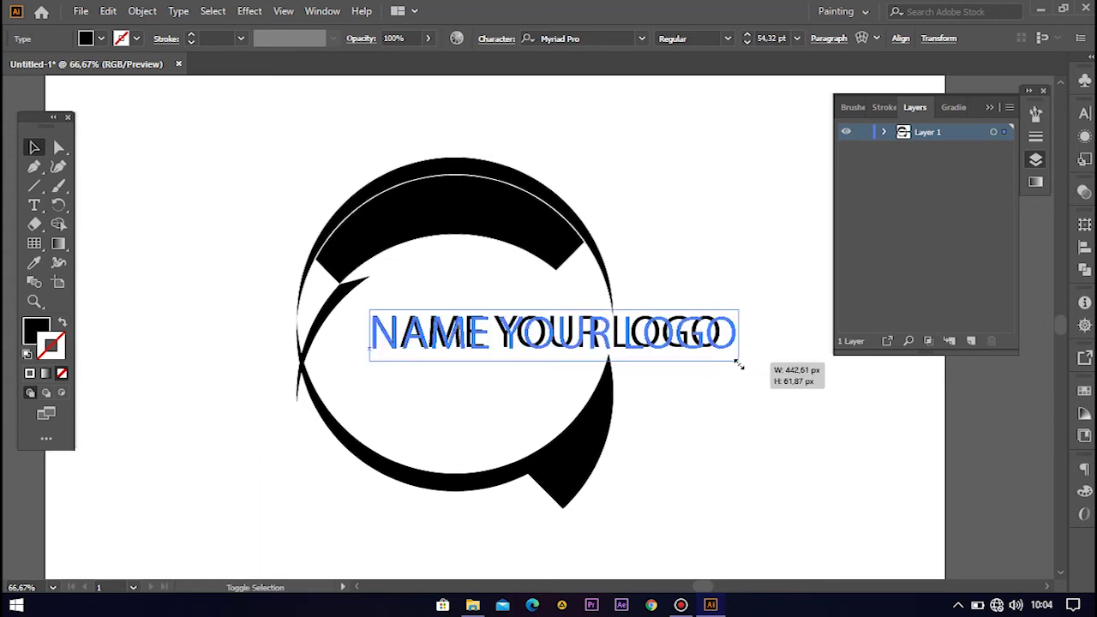
pyautogui.moveTo(610, 340); pyautogui.dragTo(617, 341)
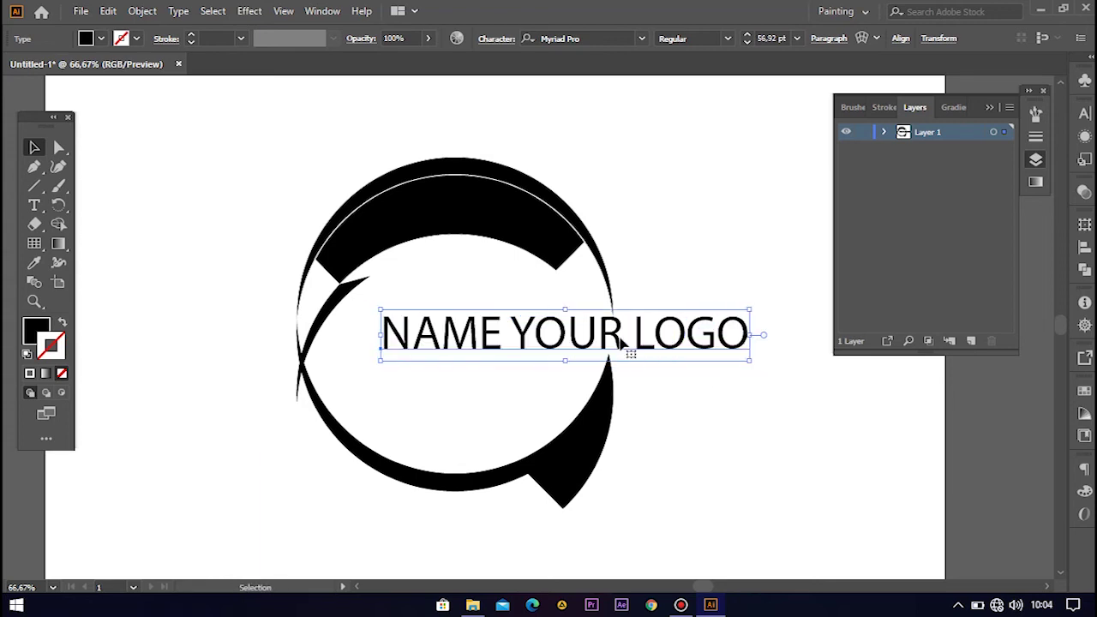
pyautogui.click(997, 109)
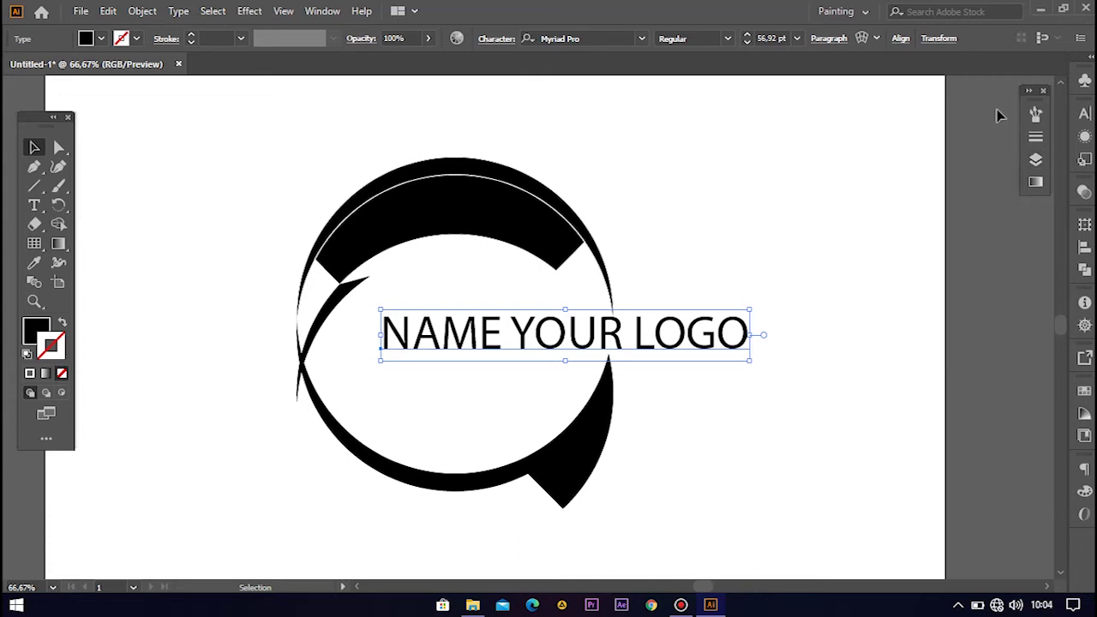
# Tighten the tracking of all NAME YOUR LOGO characters to about -21 in the Character panel
pyautogui.click(1085, 114)
pyautogui.doubleClick(743, 343)
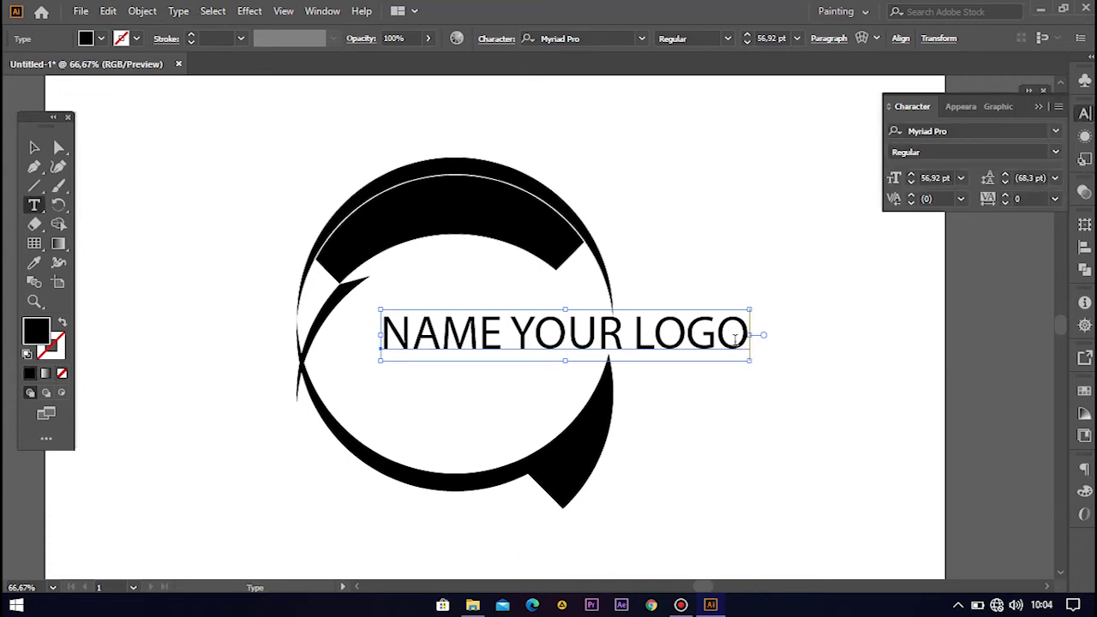
pyautogui.press('Escape')
pyautogui.hotkey('ctrl', 'a')
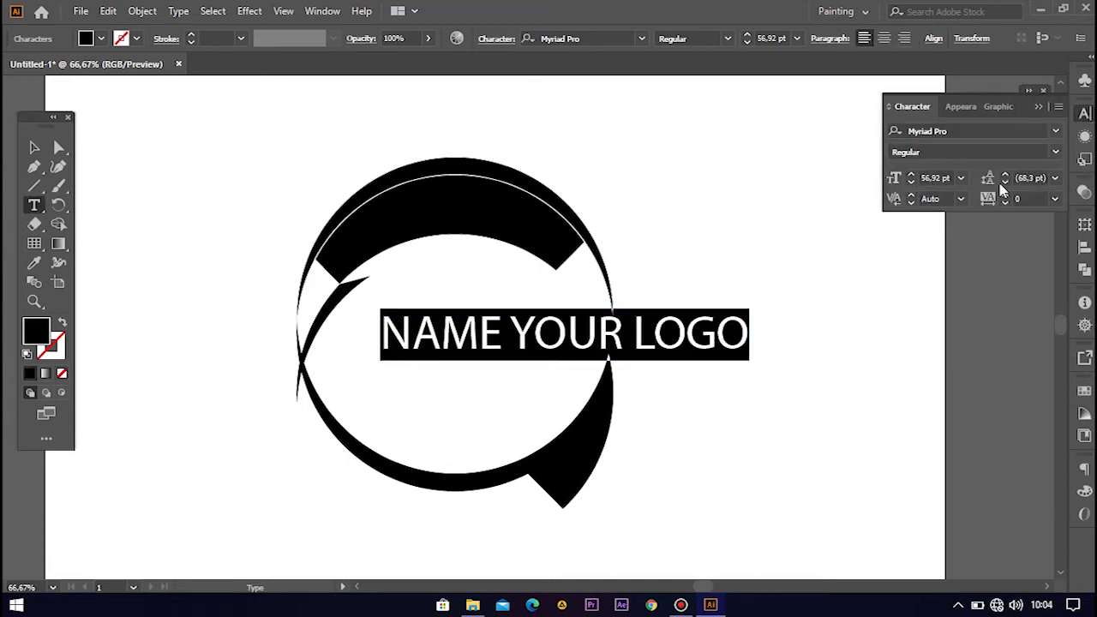
pyautogui.click(1006, 203)
pyautogui.click(1005, 204)
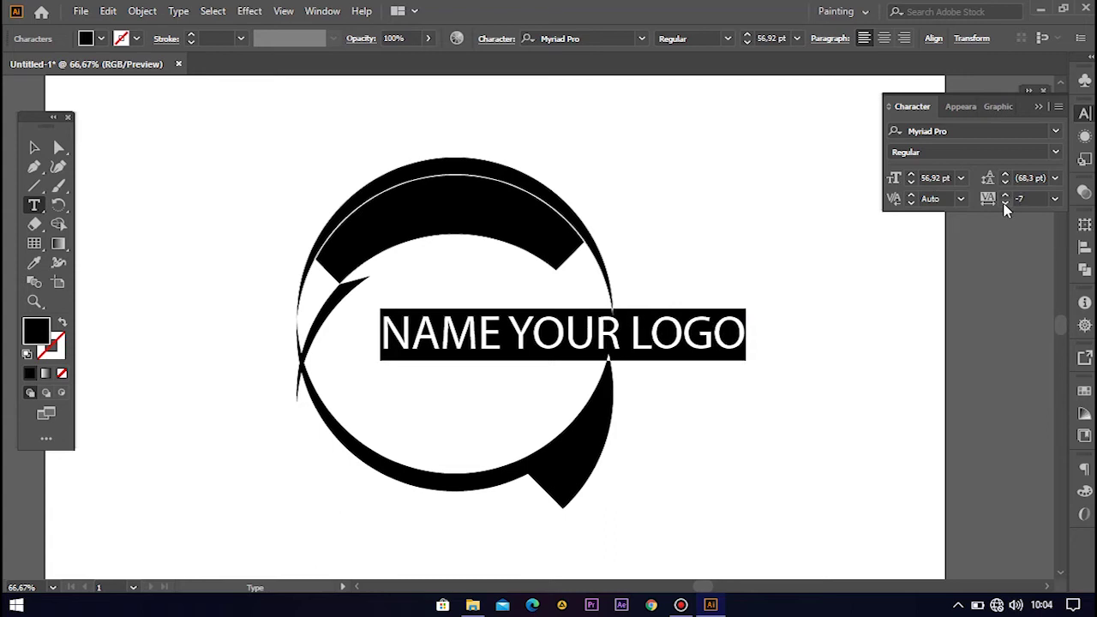
pyautogui.click(1006, 203)
pyautogui.click(1006, 203)
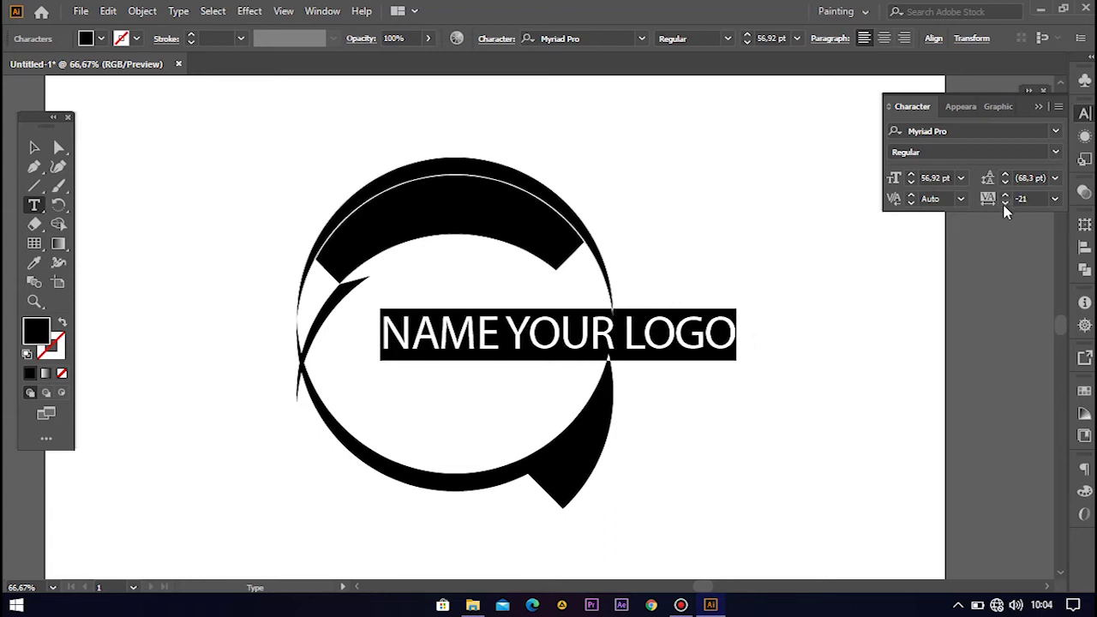
pyautogui.click(1005, 204)
pyautogui.click(1085, 113)
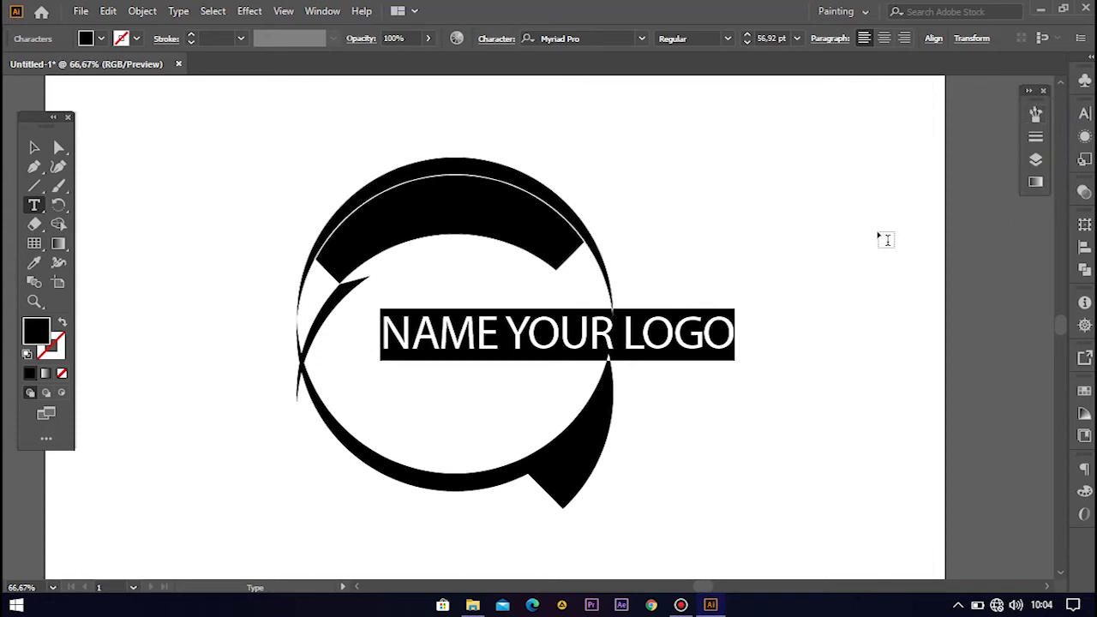
pyautogui.keyDown('ctrl'); pyautogui.click(882, 238); pyautogui.keyUp('ctrl')
pyautogui.press('v')
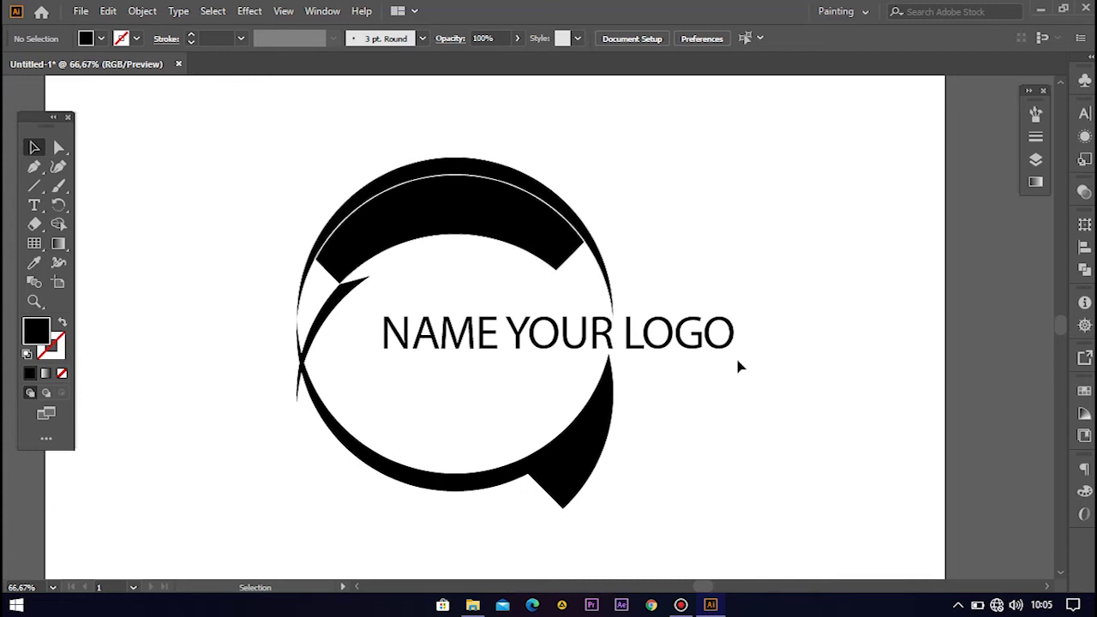
# Change the font of the whole NAME YOUR LOGO text to Agency FB Bold
pyautogui.doubleClick(734, 339)
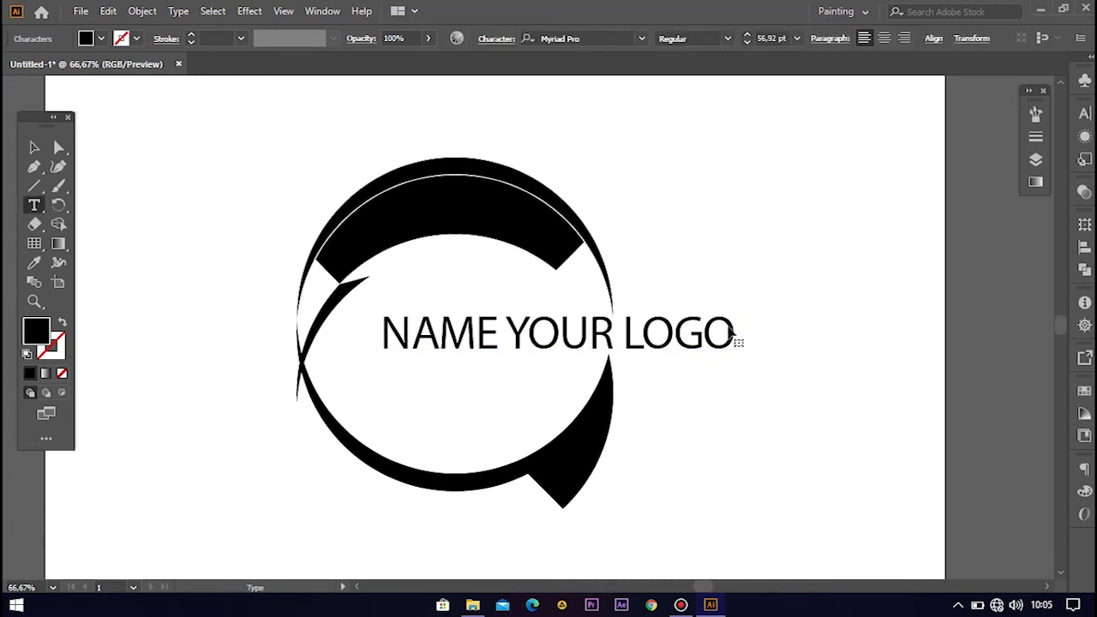
pyautogui.hotkey('ctrl', 'a')
pyautogui.click(642, 39)
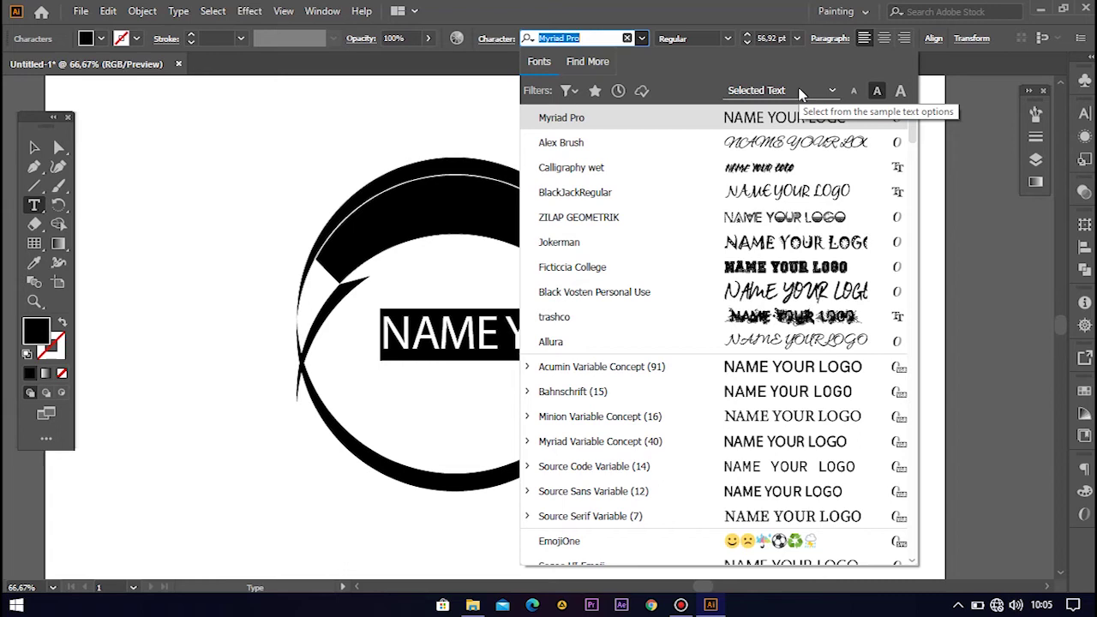
pyautogui.scroll(-2, 658, 287)
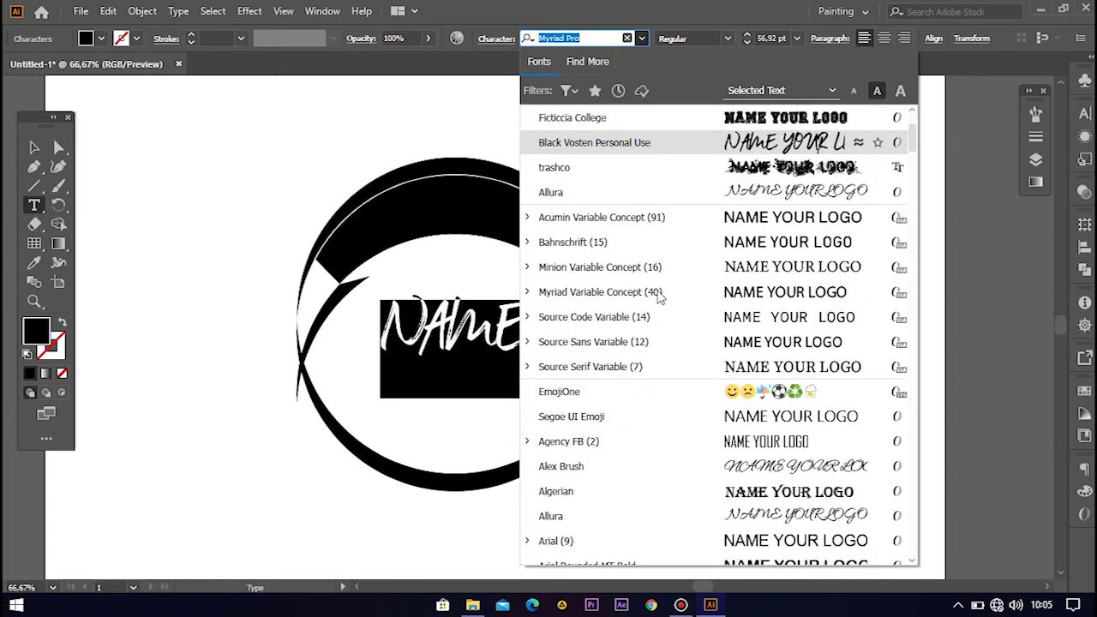
pyautogui.click(529, 442)
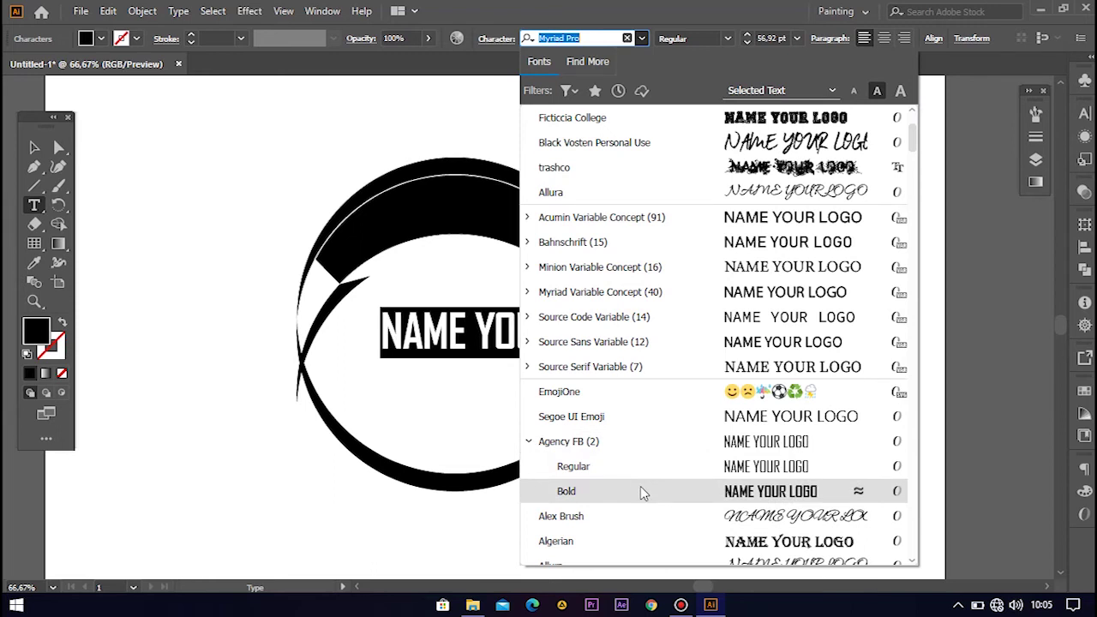
pyautogui.click(641, 492)
pyautogui.keyDown('ctrl'); pyautogui.click(708, 346); pyautogui.keyUp('ctrl')
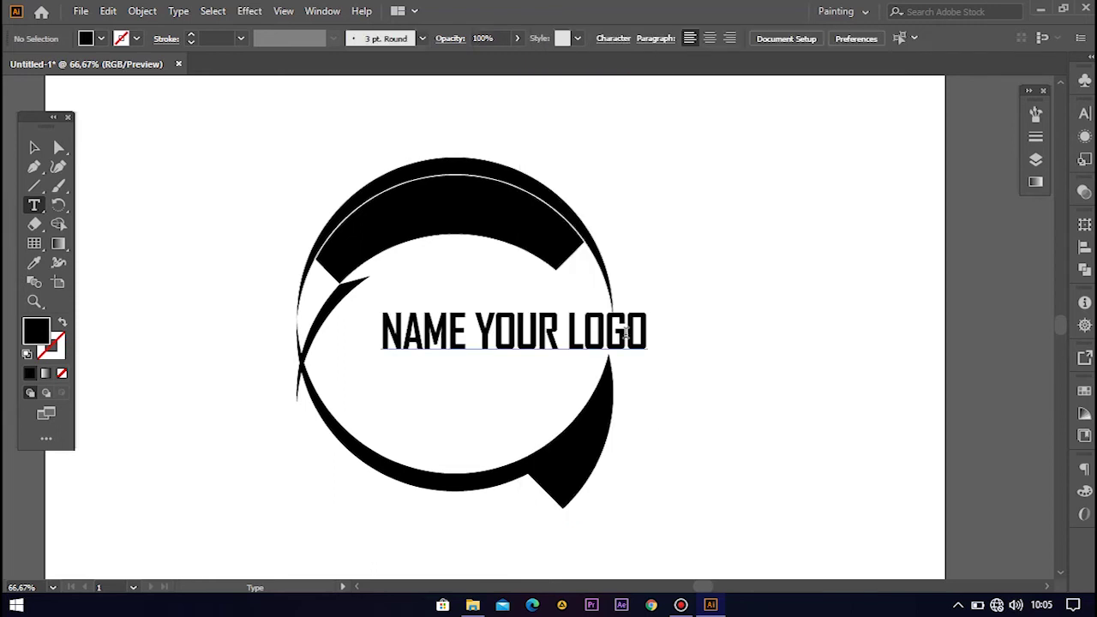
# Nudge the NAME YOUR LOGO text right and slightly up inside the circle
pyautogui.press('v')
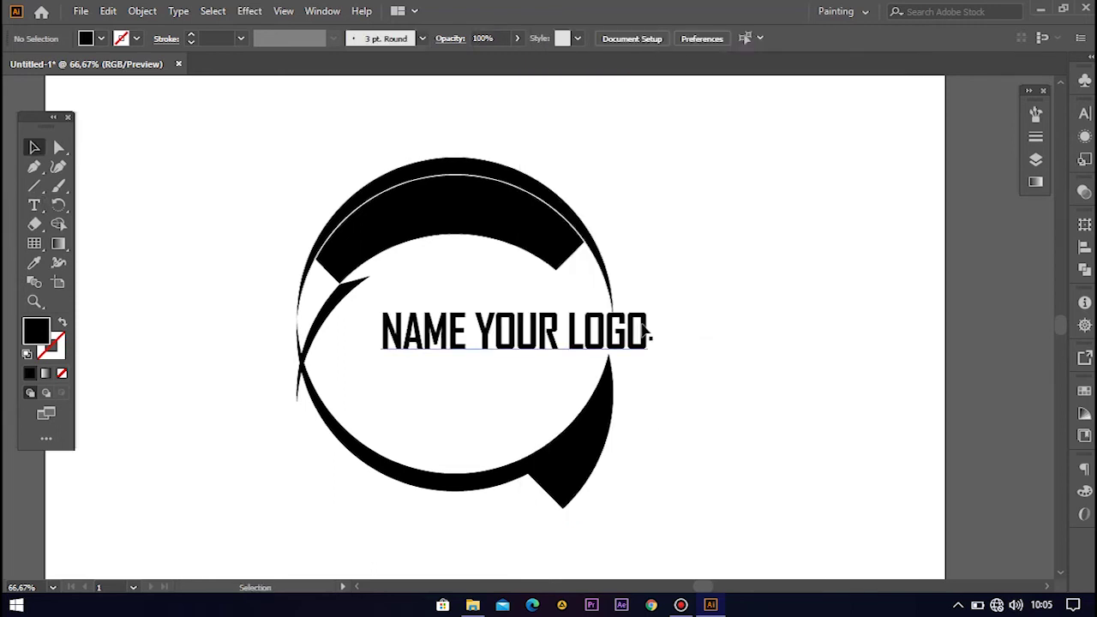
pyautogui.click(641, 333)
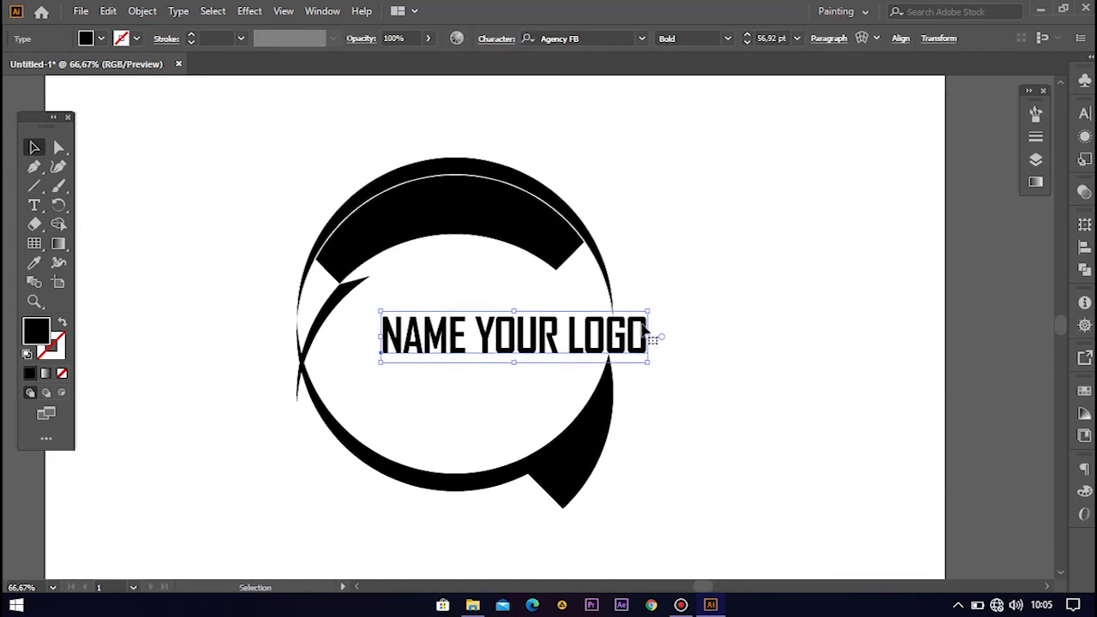
pyautogui.press('Right')
pyautogui.press('Right')
pyautogui.press('Right')
pyautogui.press('Right')
pyautogui.press('Right')
pyautogui.press('Right')
pyautogui.press('Right')
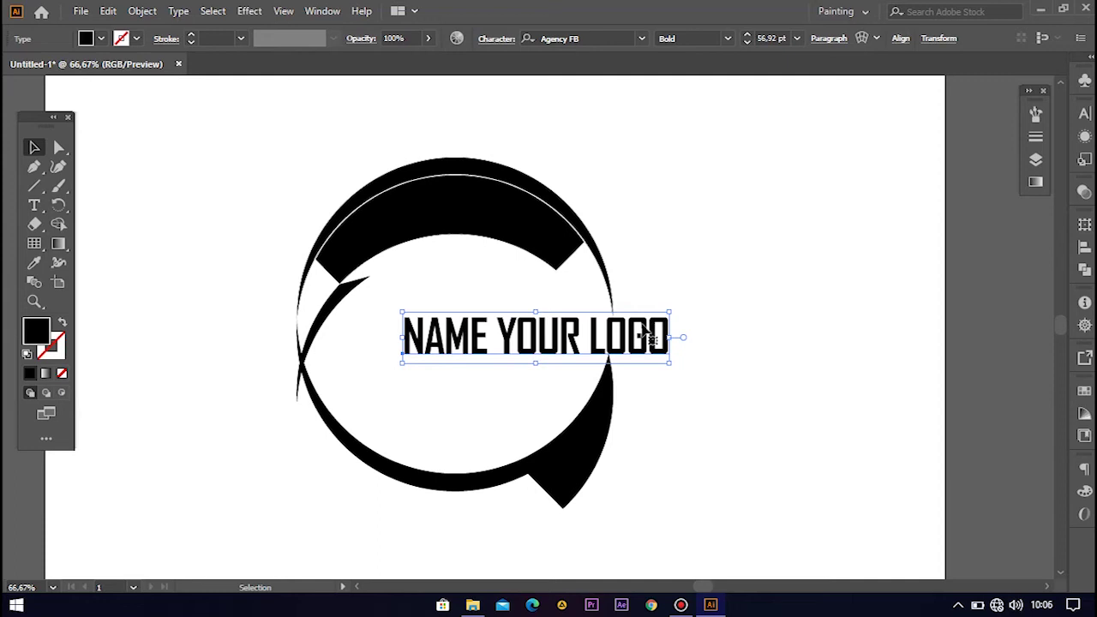
pyautogui.press('Up')
pyautogui.click(718, 297)
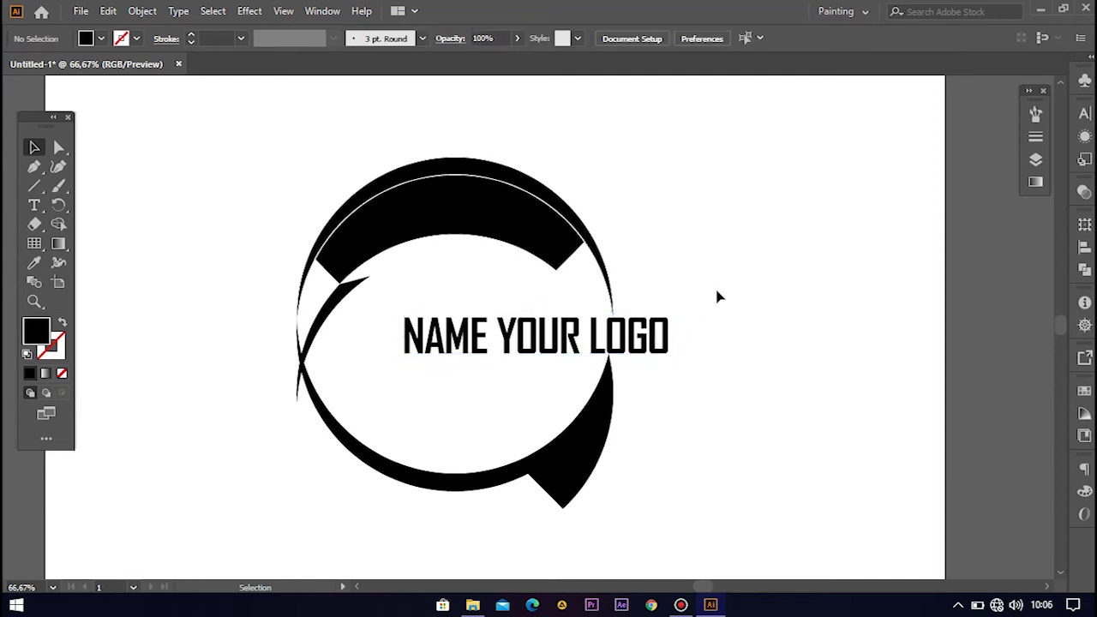
# Shrink the text to 54.44 pt, balance its horizontal position, and select the logo group
pyautogui.click(663, 337)
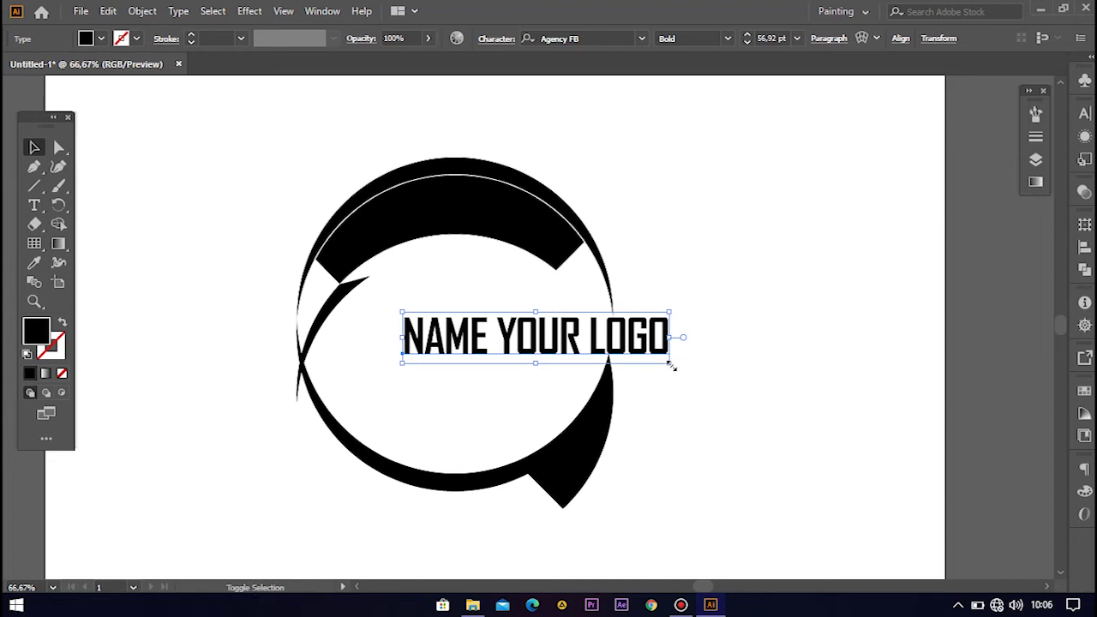
pyautogui.moveTo(671, 367); pyautogui.dragTo(665, 362)
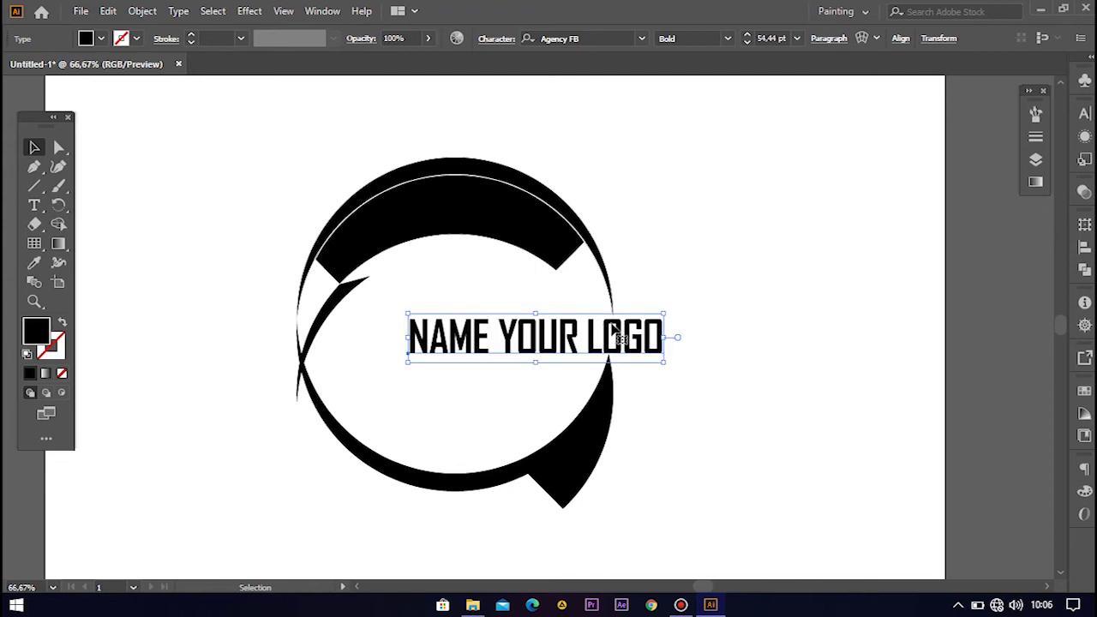
pyautogui.press('Right')
pyautogui.press('Right')
pyautogui.press('Right')
pyautogui.press('Right')
pyautogui.press('Right')
pyautogui.press('Right')
pyautogui.press('Right')
pyautogui.press('Right')
pyautogui.press('Right')
pyautogui.press('Right')
pyautogui.press('Right')
pyautogui.press('Right')
pyautogui.press('Right')
pyautogui.press('Right')
pyautogui.press('Right')
pyautogui.press('Right')
pyautogui.press('Right')
pyautogui.press('Right')
pyautogui.press('Right')
pyautogui.press('Right')
pyautogui.press('Right')
pyautogui.press('Right')
pyautogui.press('Right')
pyautogui.press('Right')
pyautogui.press('Right')
pyautogui.press('Right')
pyautogui.press('Right')
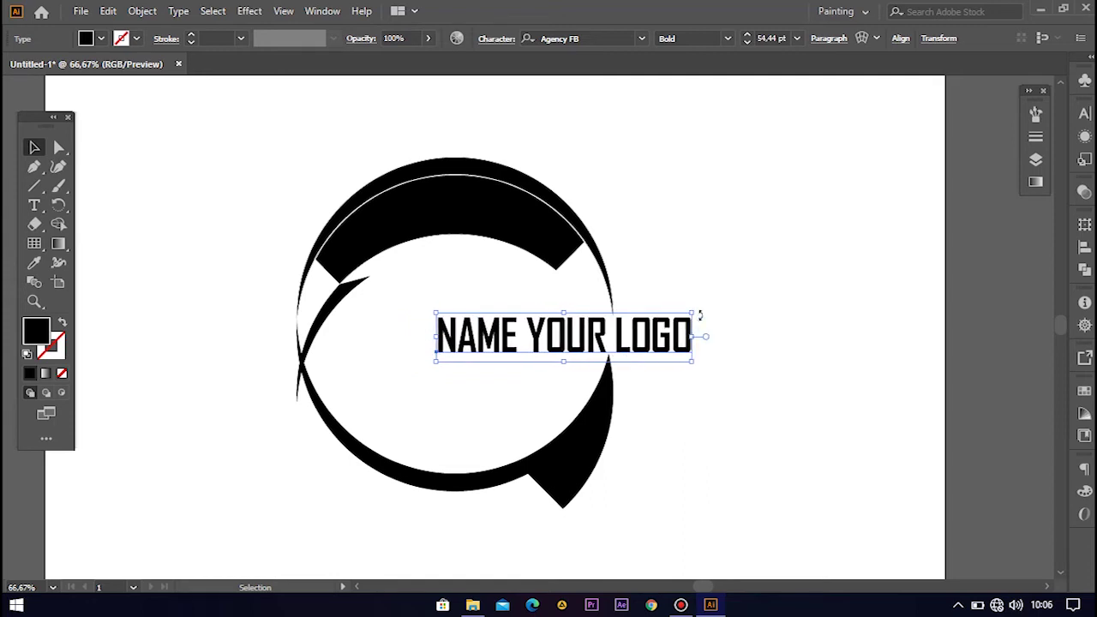
pyautogui.click(736, 323)
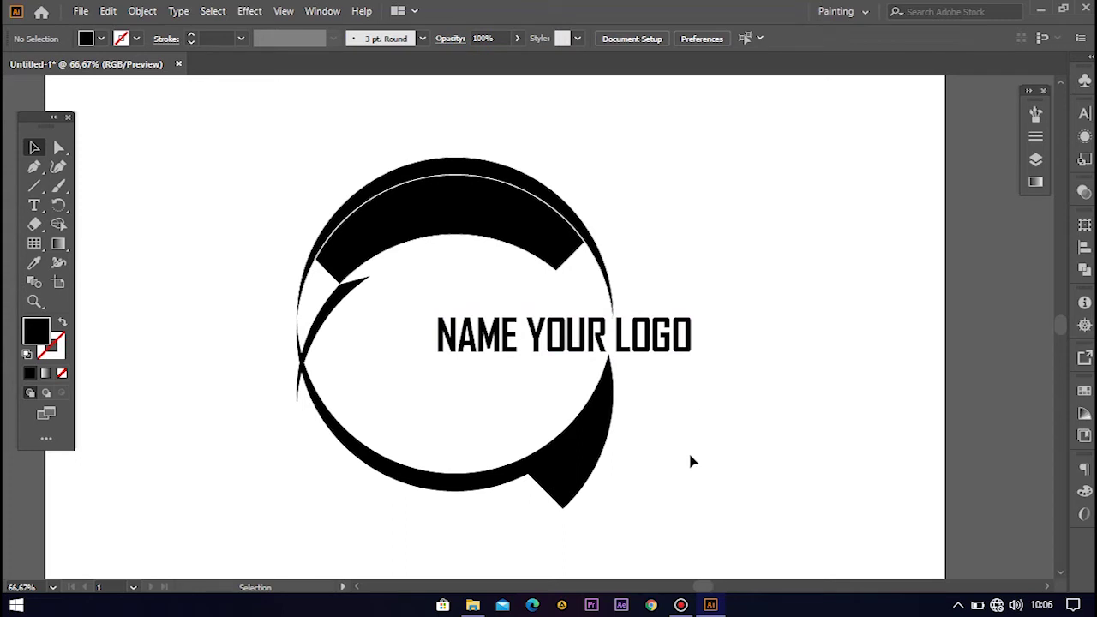
pyautogui.click(691, 345)
pyautogui.press('Left')
pyautogui.press('Left')
pyautogui.press('Left')
pyautogui.press('Left')
pyautogui.press('Left')
pyautogui.press('Left')
pyautogui.press('Left')
pyautogui.press('Left')
pyautogui.press('Left')
pyautogui.press('Left')
pyautogui.press('Left')
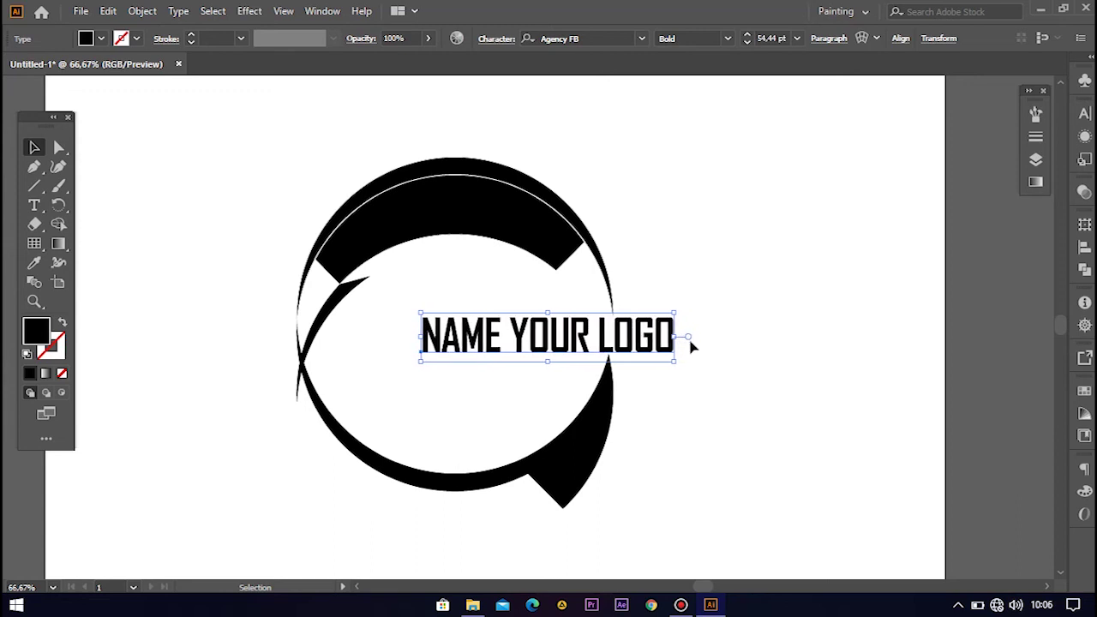
pyautogui.click(742, 322)
pyautogui.moveTo(243, 161); pyautogui.dragTo(334, 414)
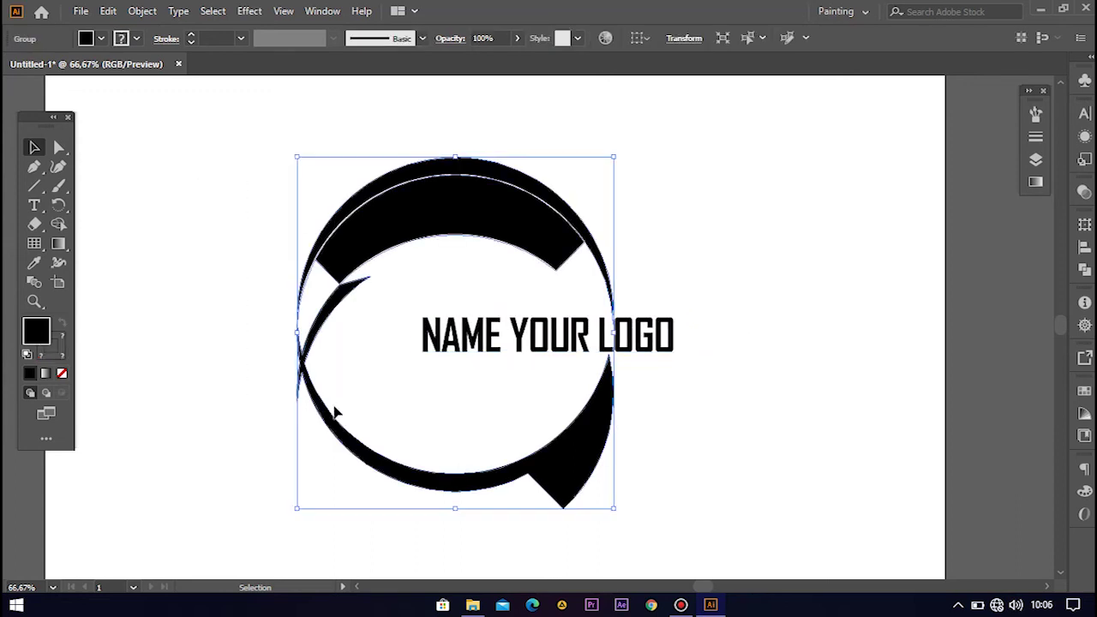
# Fill the ring with a white-to-black linear gradient and add three extra colour stops
pyautogui.click(58, 246)
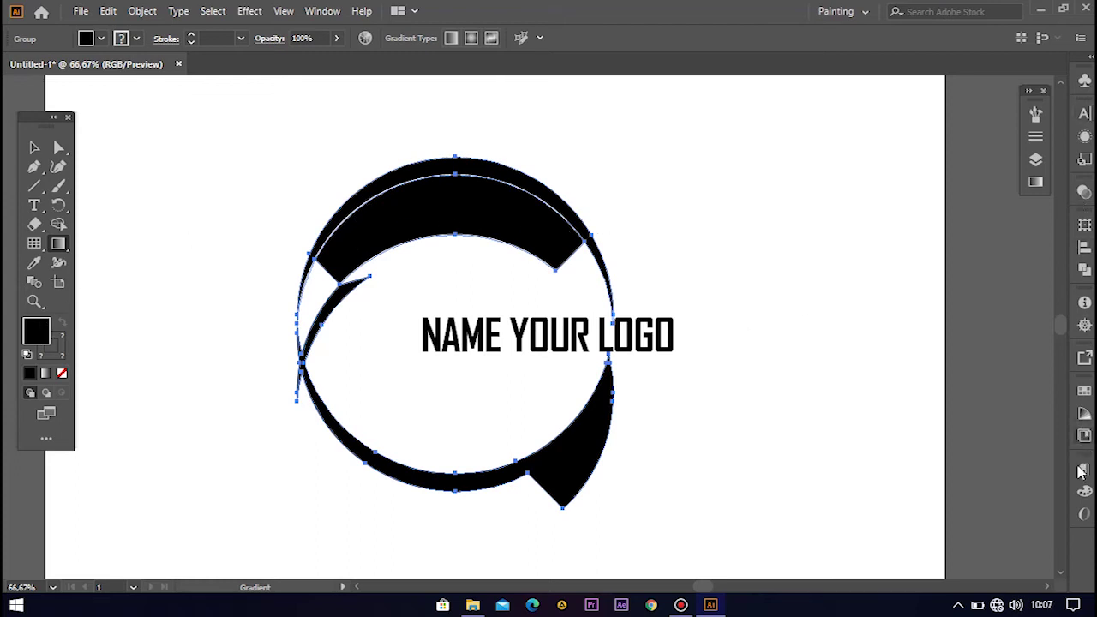
pyautogui.click(1036, 181)
pyautogui.click(886, 239)
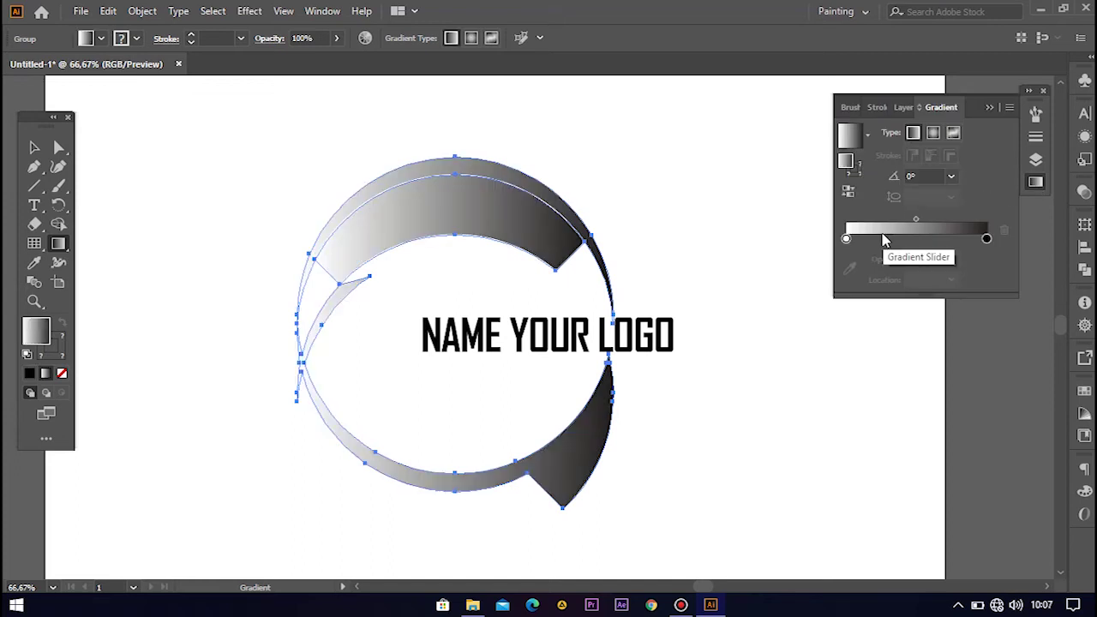
pyautogui.click(846, 238)
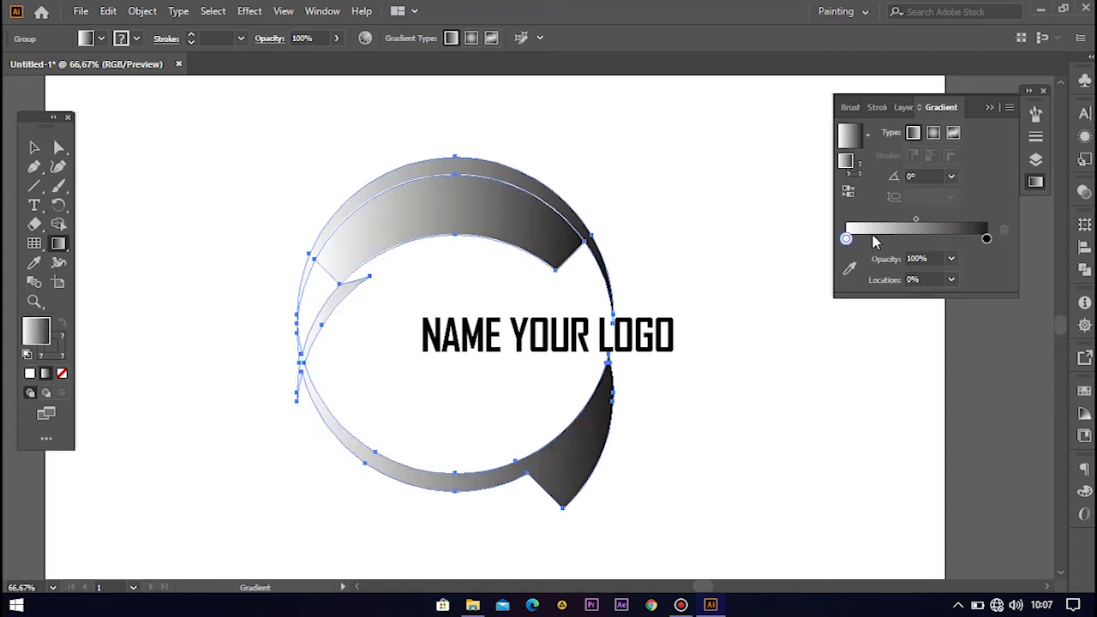
pyautogui.click(875, 239)
pyautogui.click(909, 240)
pyautogui.click(948, 239)
# Edit the white starting stop's colour, shifting its hue toward pink
pyautogui.click(846, 239)
pyautogui.doubleClick(846, 238)
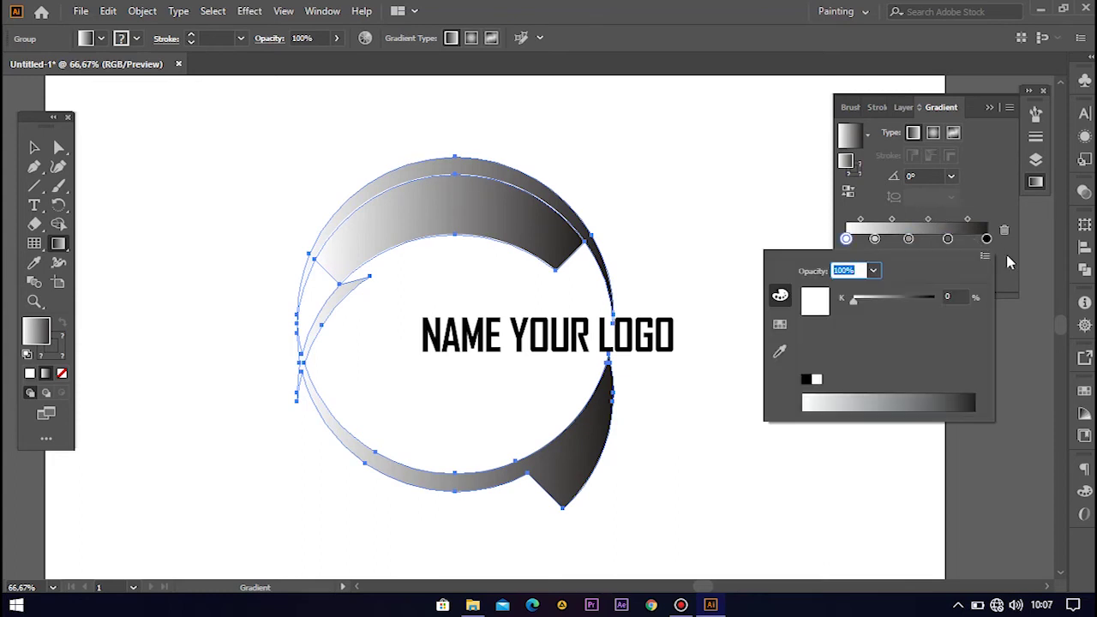
pyautogui.doubleClick(846, 163)
pyautogui.moveTo(349, 454); pyautogui.dragTo(343, 306)
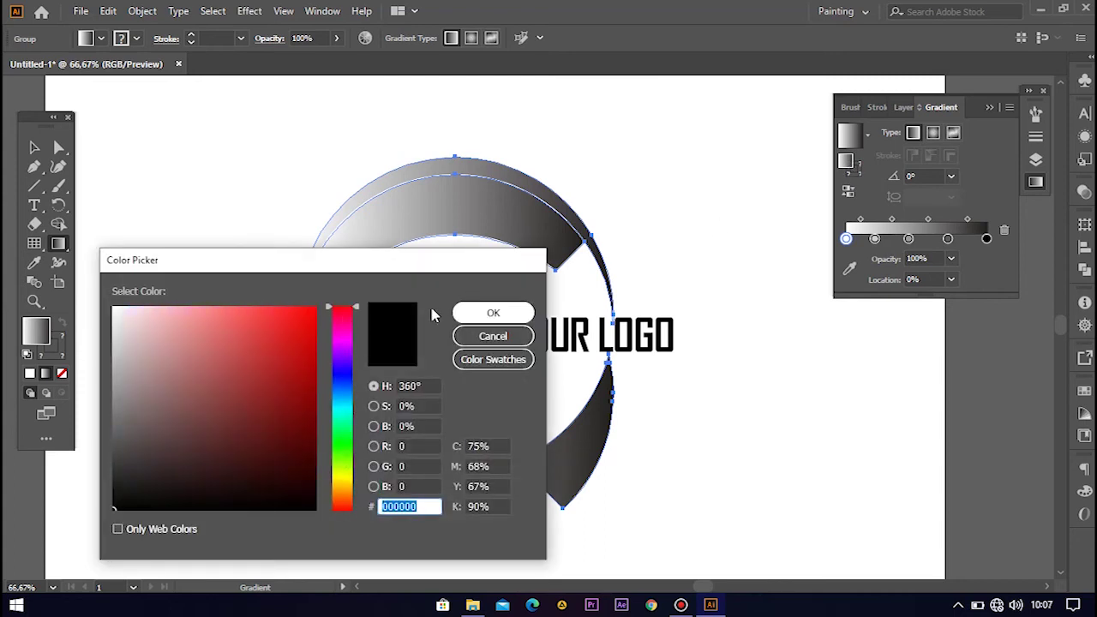
# Set the first gradient stop to bright red F72F2F and the second to vivid pink
pyautogui.click(238, 324)
pyautogui.moveTo(237, 324)
pyautogui.mouseDown()
pyautogui.moveTo(252, 321)
pyautogui.moveTo(248, 345)
pyautogui.moveTo(277, 312)
pyautogui.mouseUp()
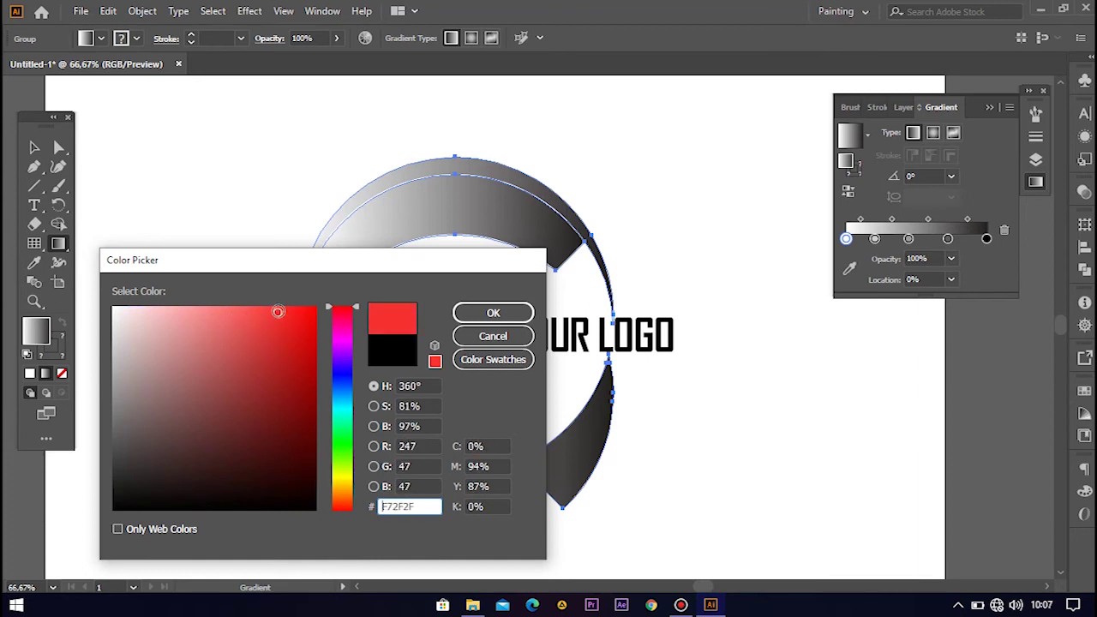
pyautogui.click(493, 313)
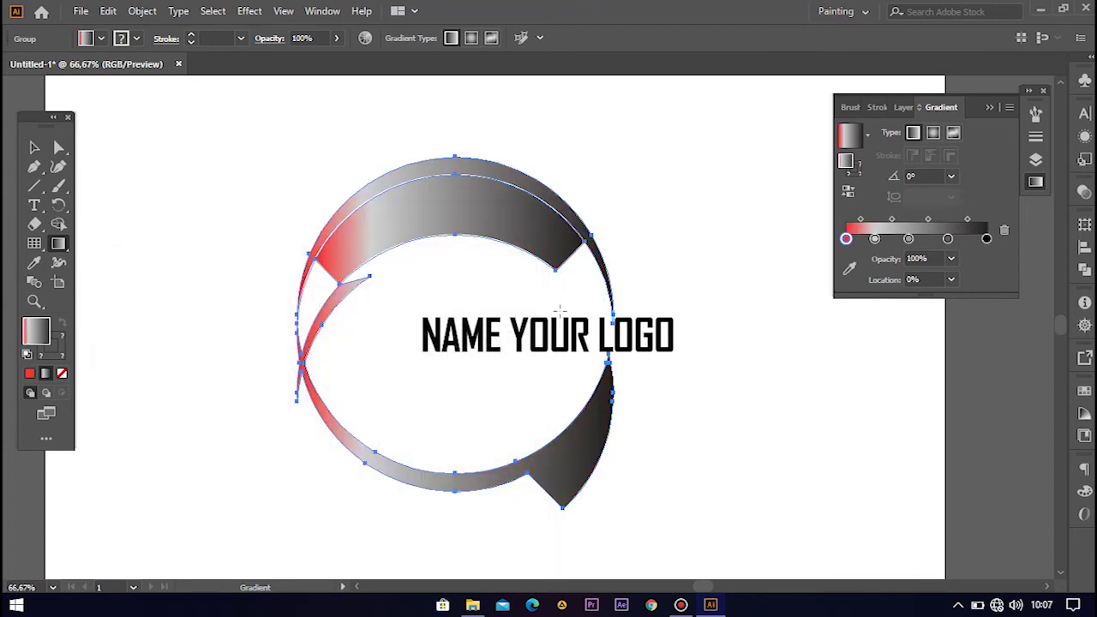
pyautogui.click(875, 239)
pyautogui.doubleClick(845, 163)
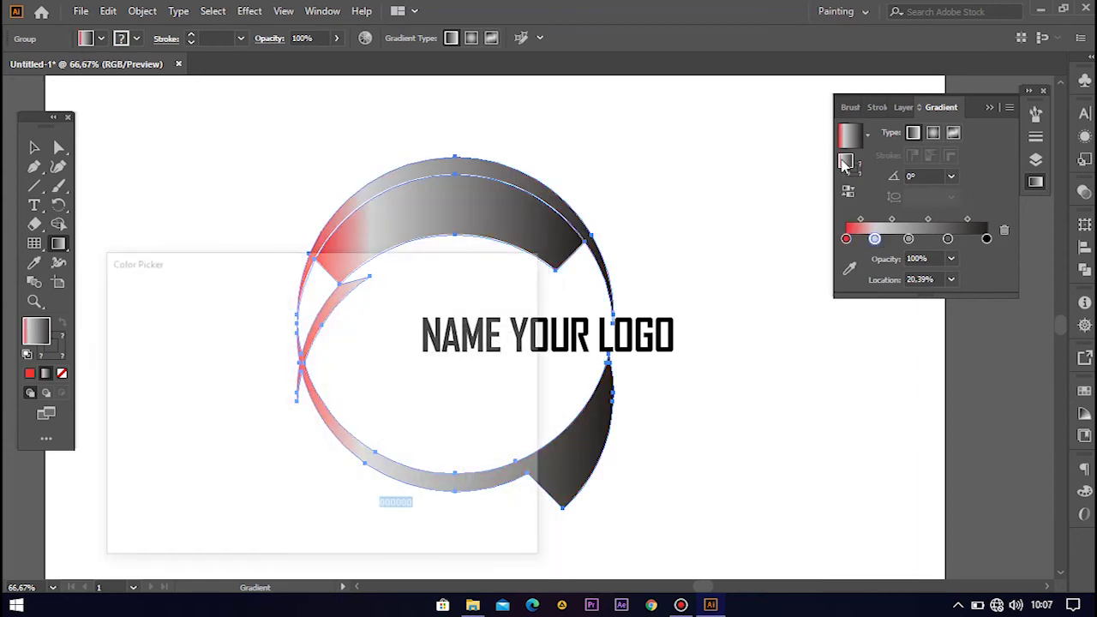
pyautogui.moveTo(341, 341); pyautogui.dragTo(341, 321)
pyautogui.click(269, 316)
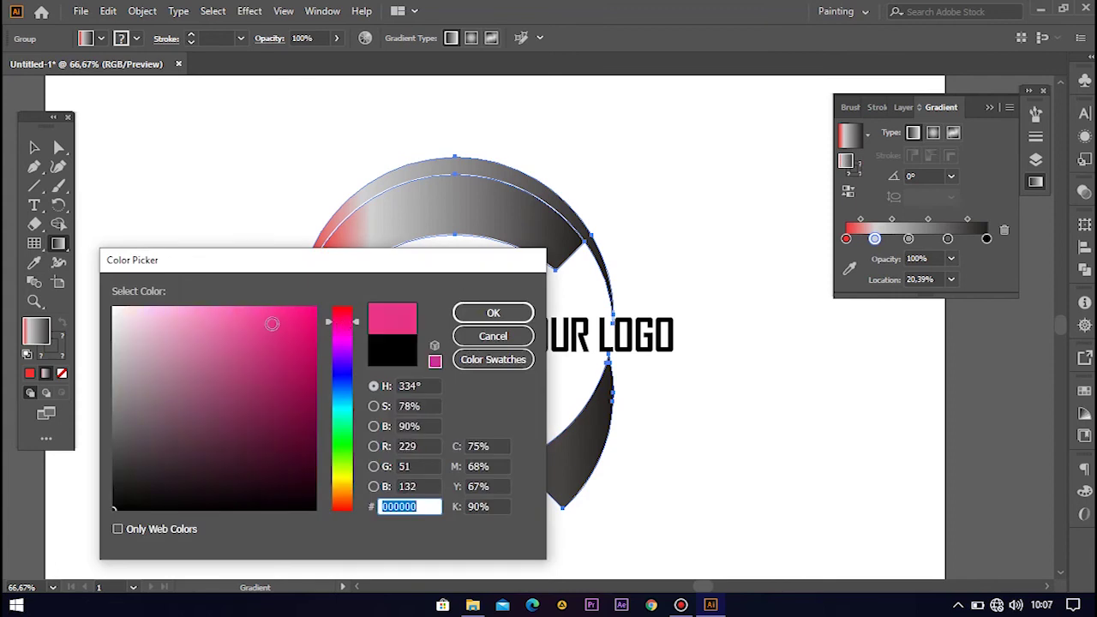
pyautogui.click(493, 313)
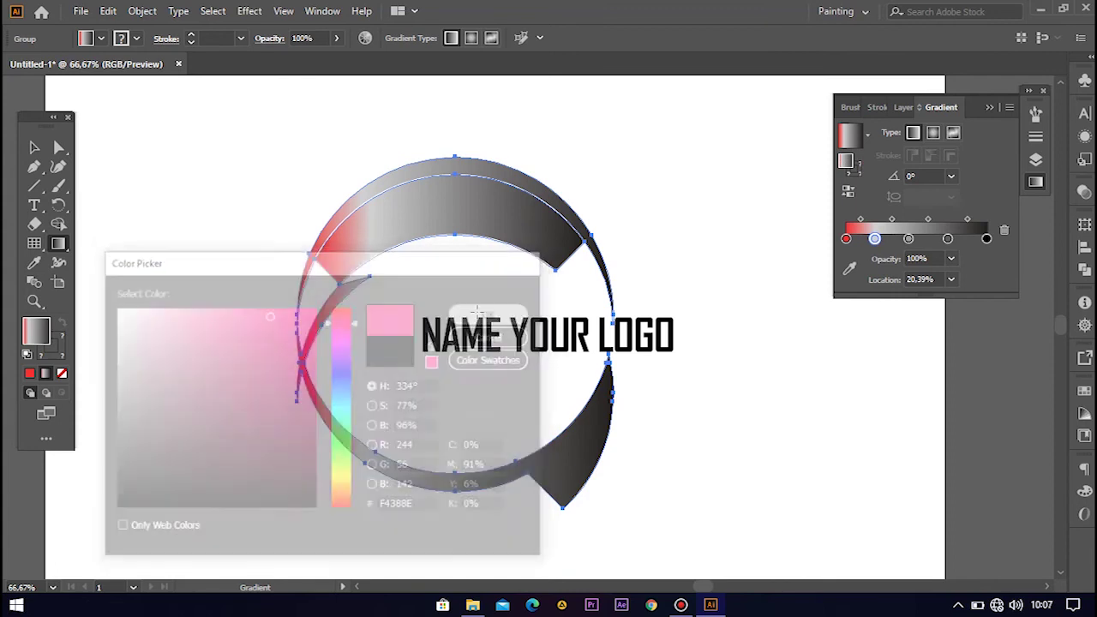
# Change the grey middle gradient stop to bright magenta
pyautogui.doubleClick(908, 240)
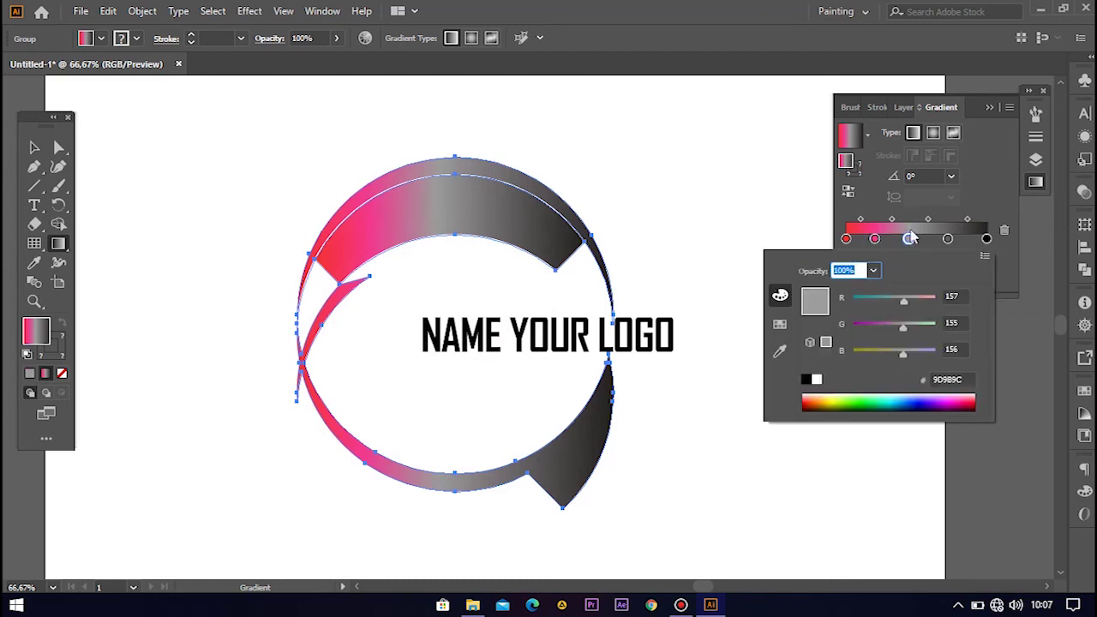
pyautogui.click(919, 216)
pyautogui.doubleClick(847, 163)
pyautogui.moveTo(342, 377); pyautogui.dragTo(342, 346)
pyautogui.click(268, 317)
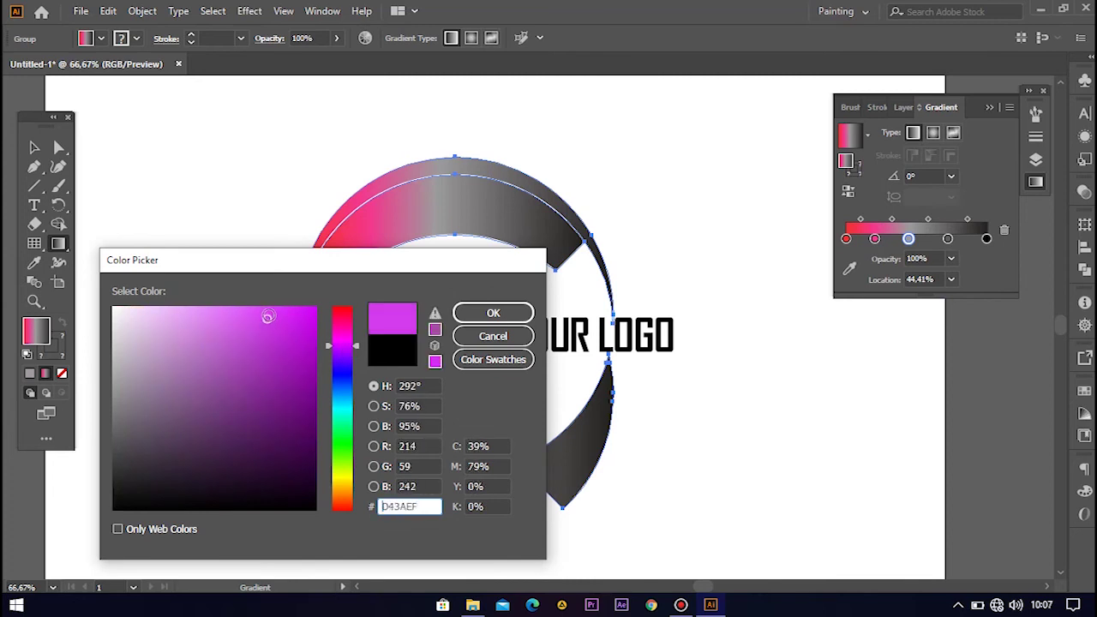
pyautogui.click(474, 313)
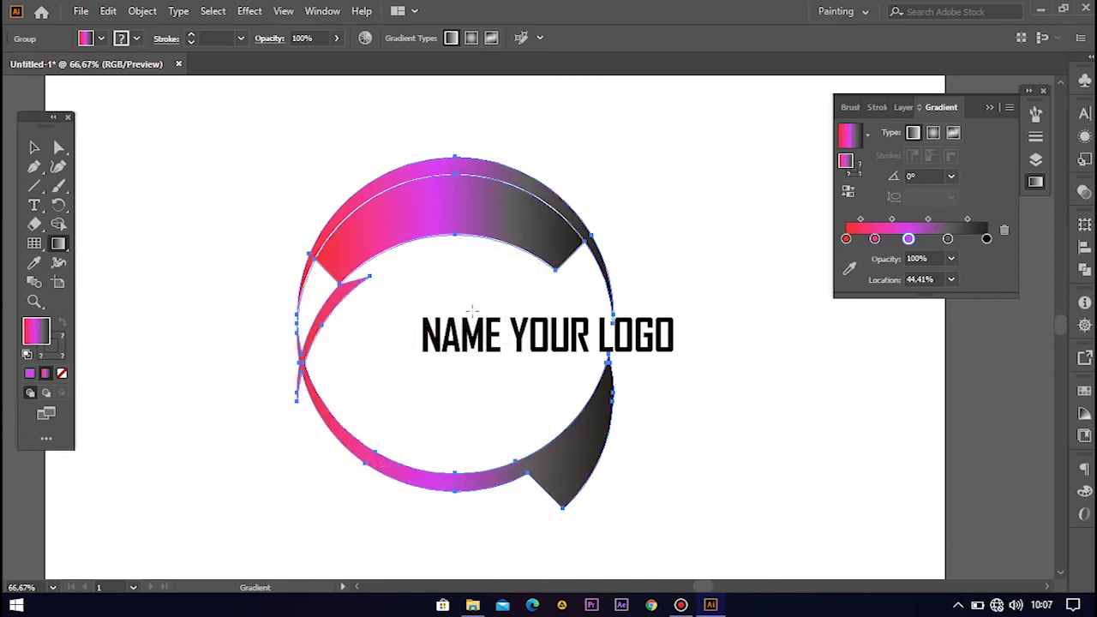
# Change the grey stop near the end of the gradient to blue-violet
pyautogui.click(947, 239)
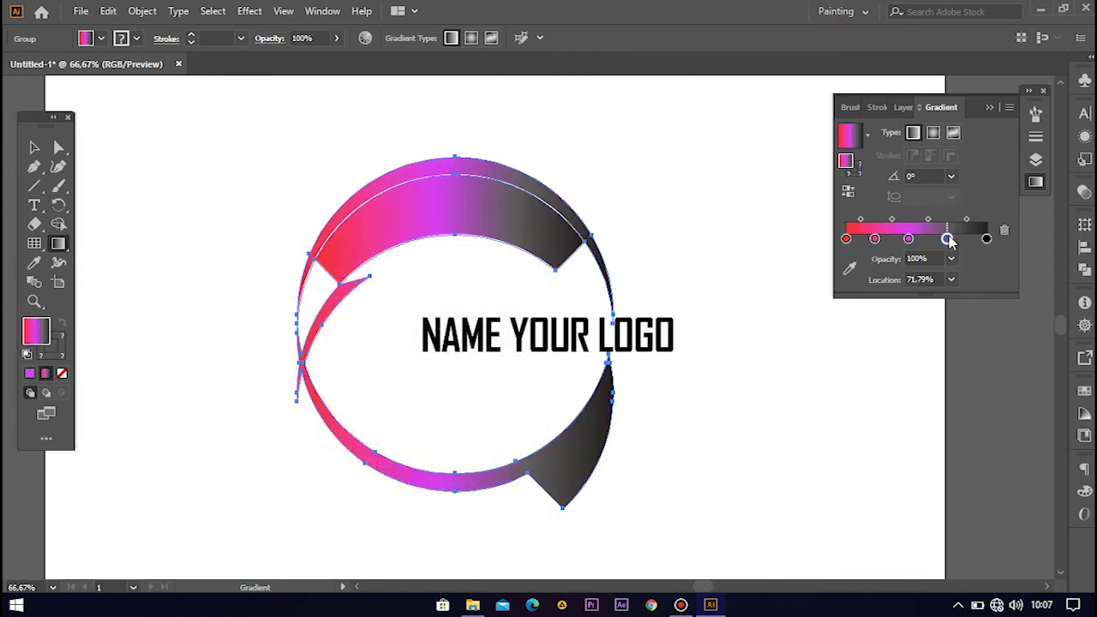
pyautogui.doubleClick(846, 161)
pyautogui.click(342, 365)
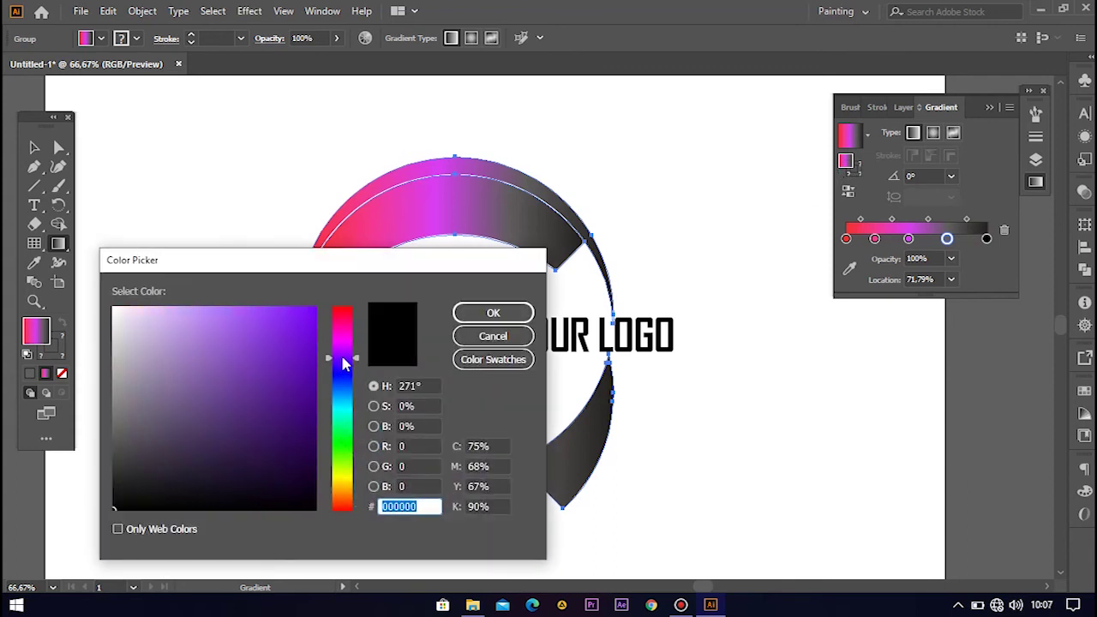
pyautogui.click(352, 369)
pyautogui.click(274, 319)
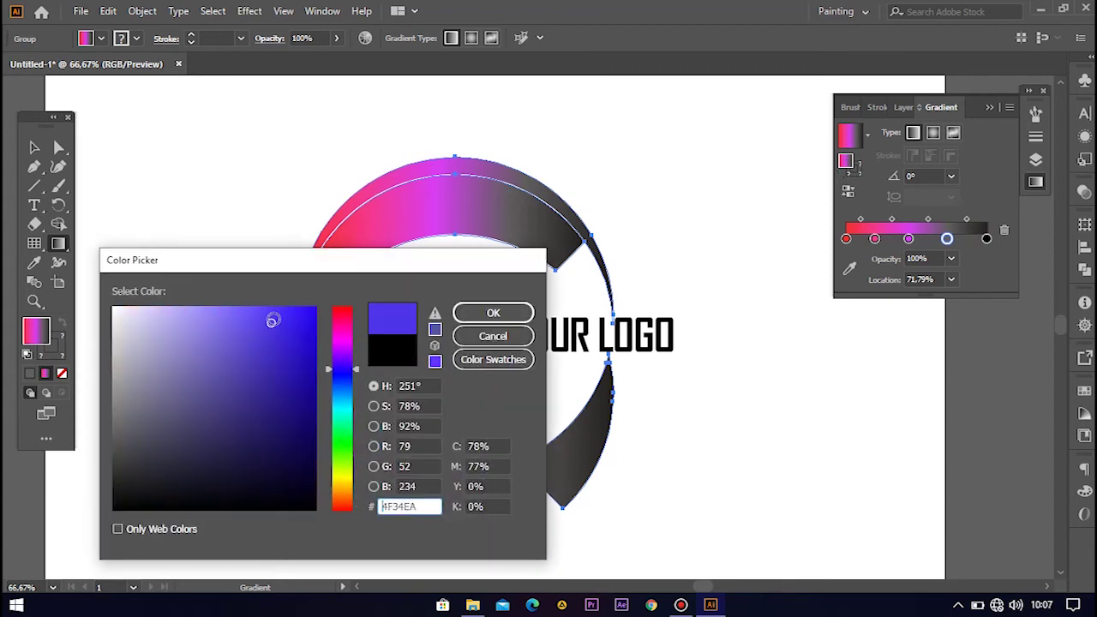
pyautogui.click(493, 313)
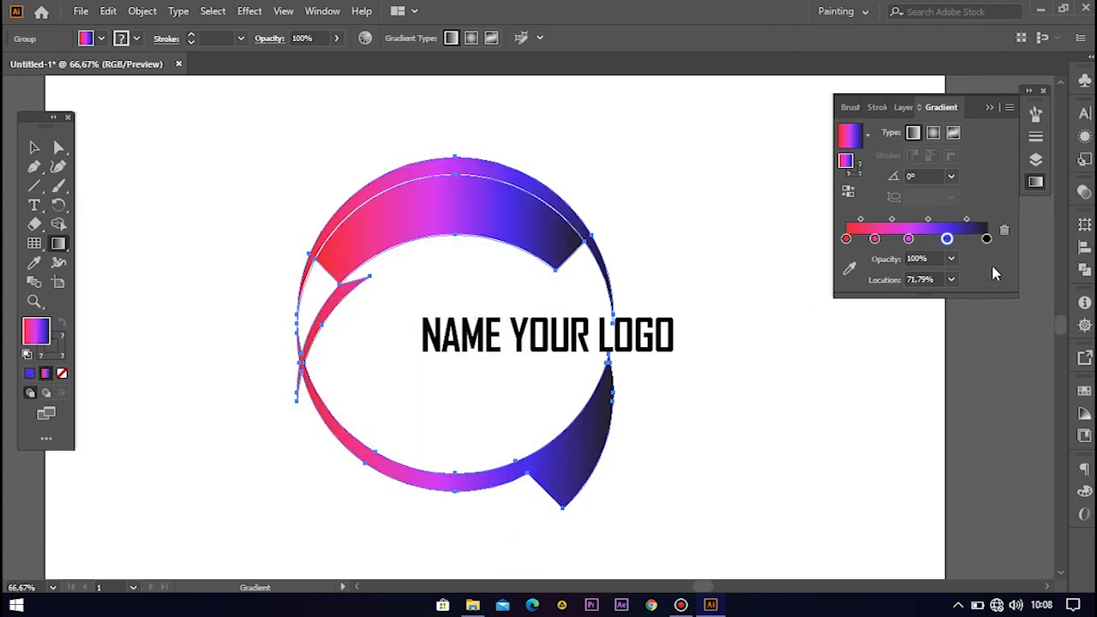
# Keep the end stop black and shift the blue-to-black midpoint slightly right
pyautogui.doubleClick(987, 240)
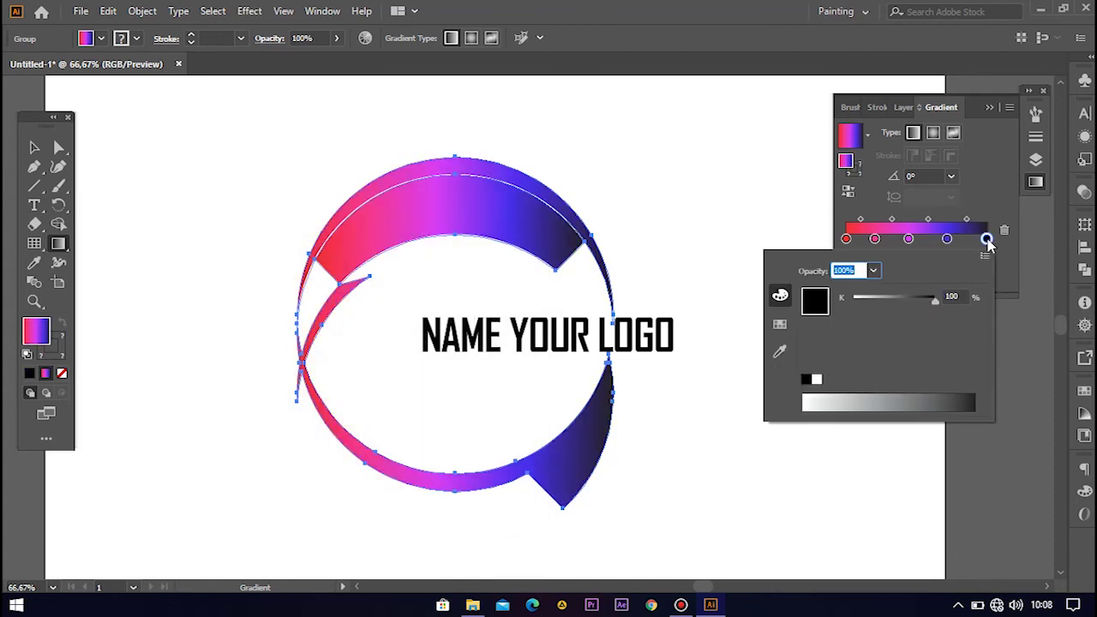
pyautogui.press('Escape')
pyautogui.doubleClick(847, 164)
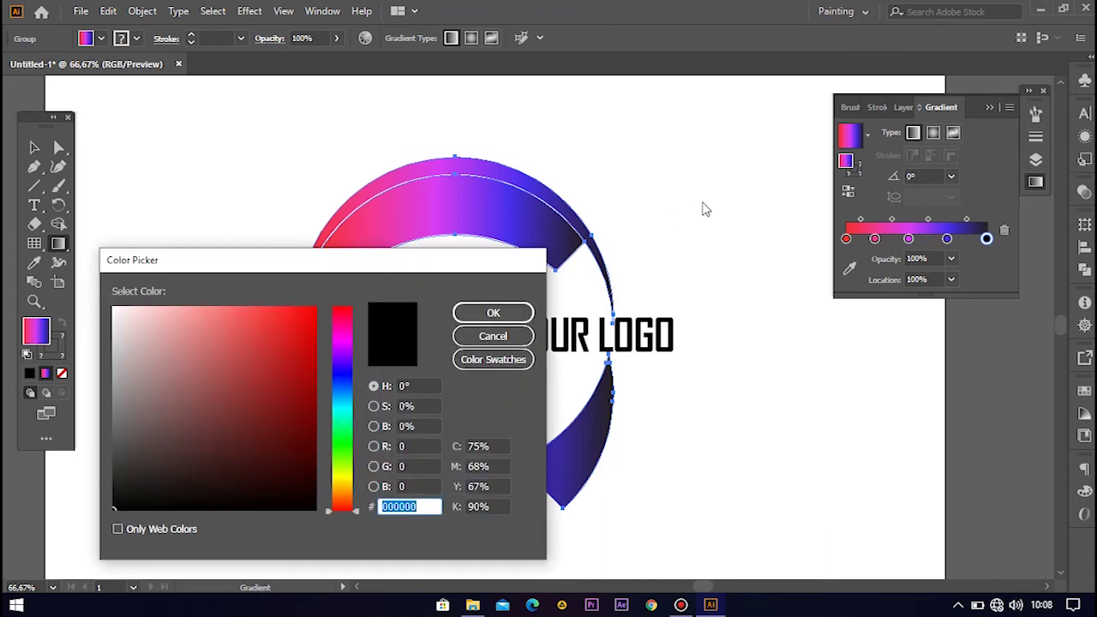
pyautogui.click(493, 313)
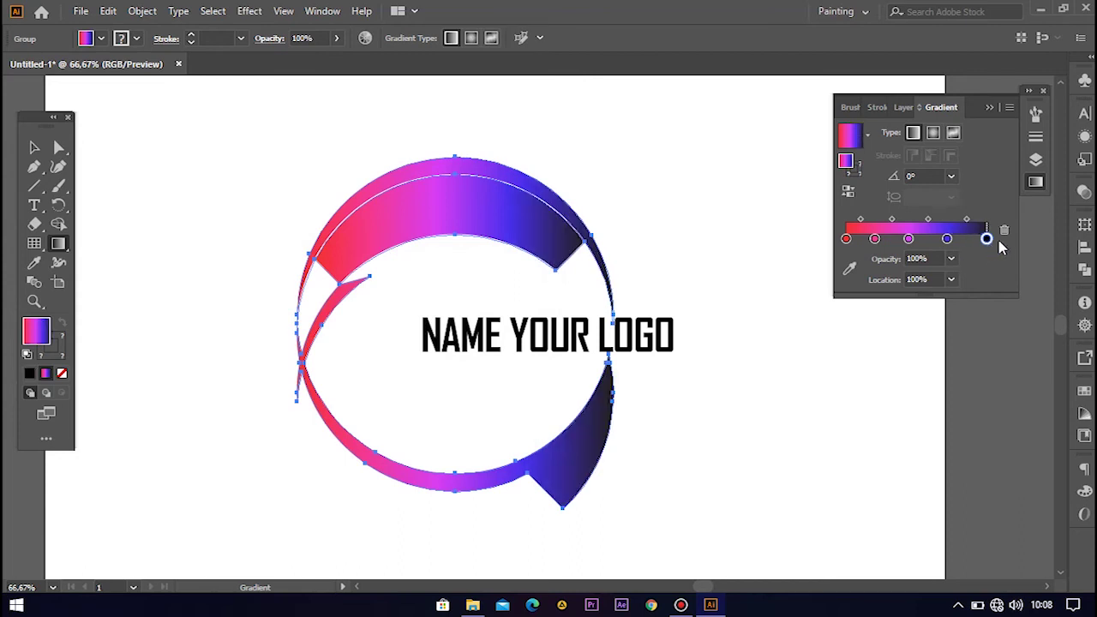
pyautogui.moveTo(967, 220); pyautogui.dragTo(971, 219)
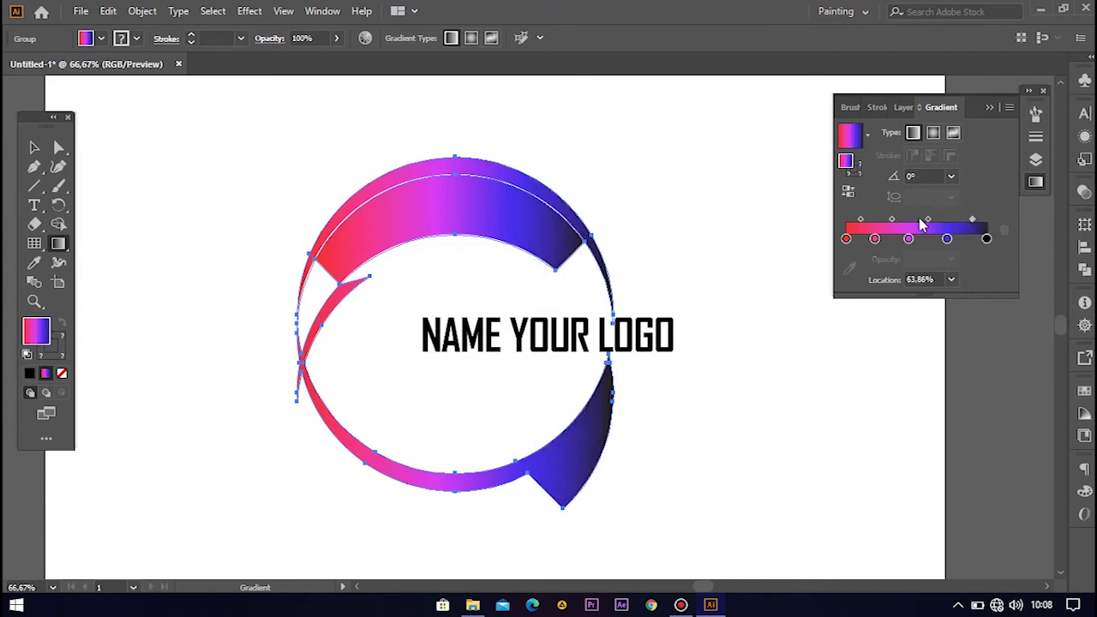
# Respace the blue and pink stops, try a radial gradient, then revert to linear
pyautogui.moveTo(948, 238); pyautogui.dragTo(879, 239)
pyautogui.click(936, 220)
pyautogui.click(897, 220)
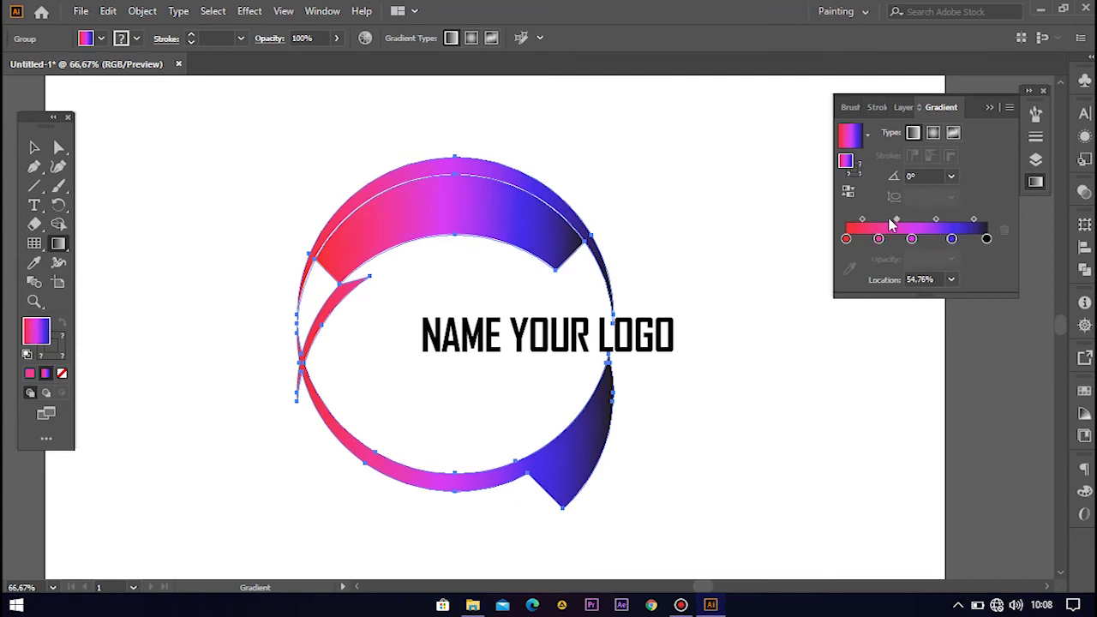
pyautogui.click(933, 133)
pyautogui.click(913, 133)
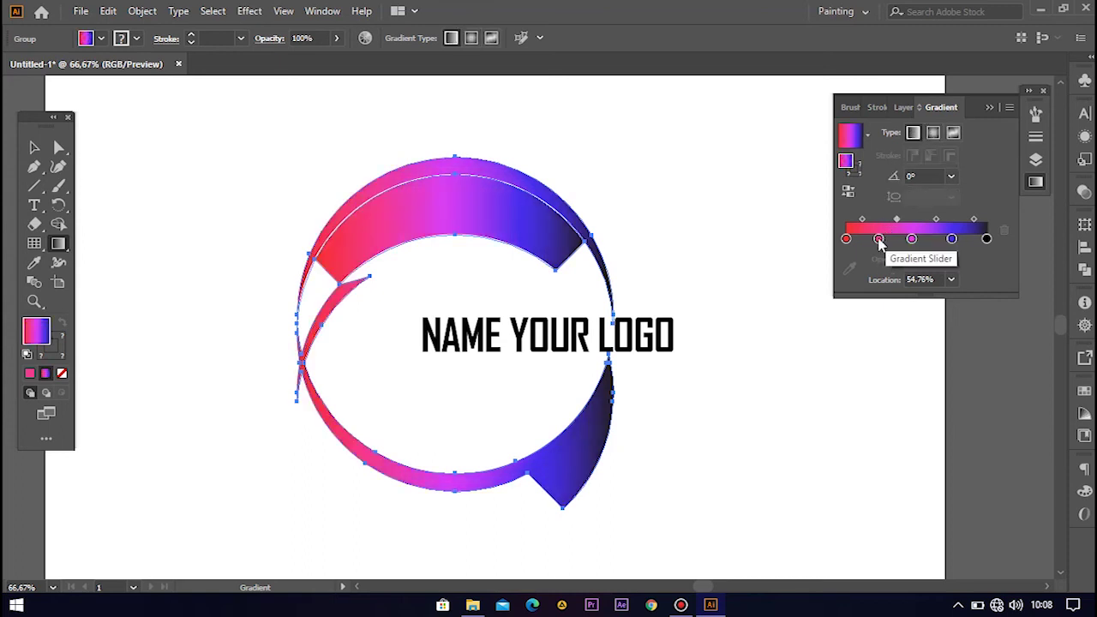
# Set the blue-to-black midpoint to about 66% and drag the gradient diagonally across the ring
pyautogui.moveTo(975, 221); pyautogui.dragTo(982, 221)
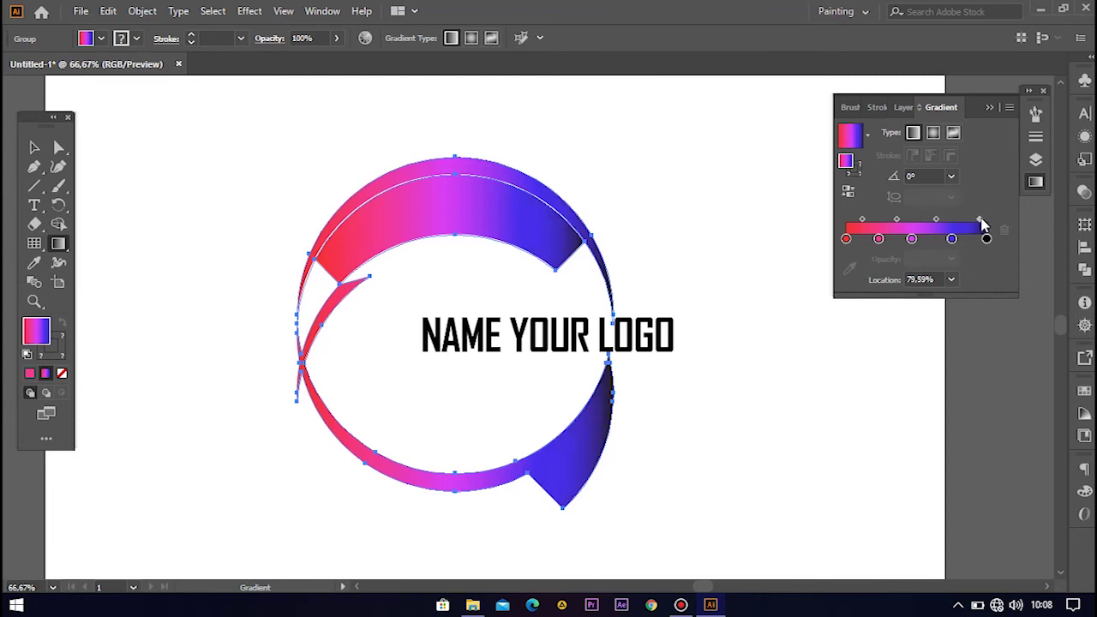
pyautogui.moveTo(982, 224); pyautogui.dragTo(976, 224)
pyautogui.moveTo(951, 239); pyautogui.dragTo(882, 239)
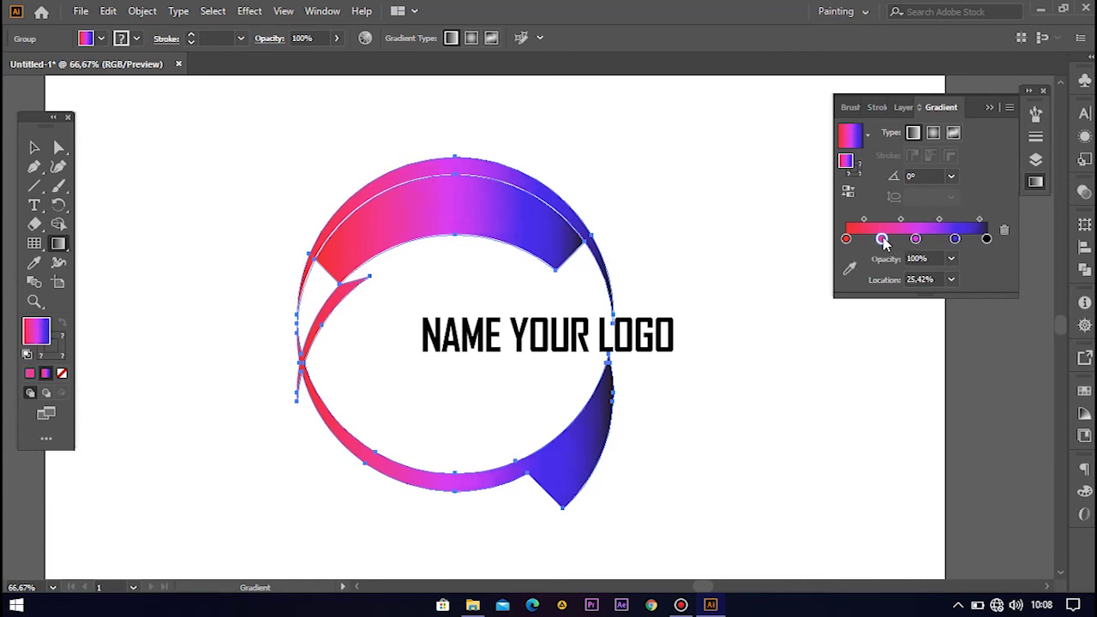
pyautogui.moveTo(369, 205); pyautogui.dragTo(598, 470)
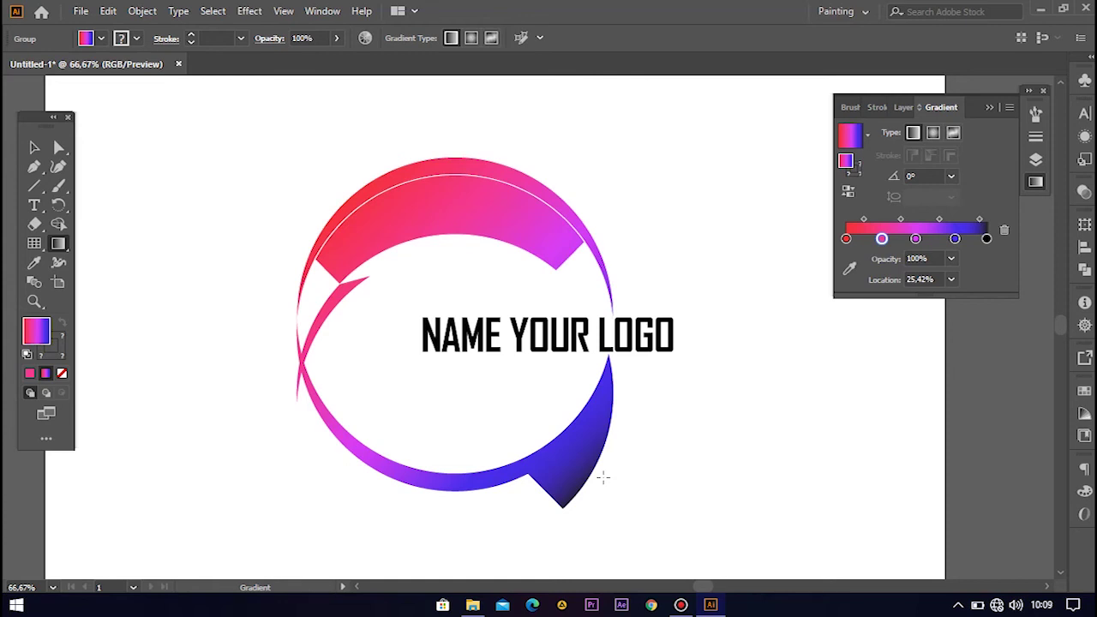
# Finish the diagonal gradient at about -46°, preview it, and reselect the logo group
pyautogui.moveTo(604, 478); pyautogui.dragTo(624, 461)
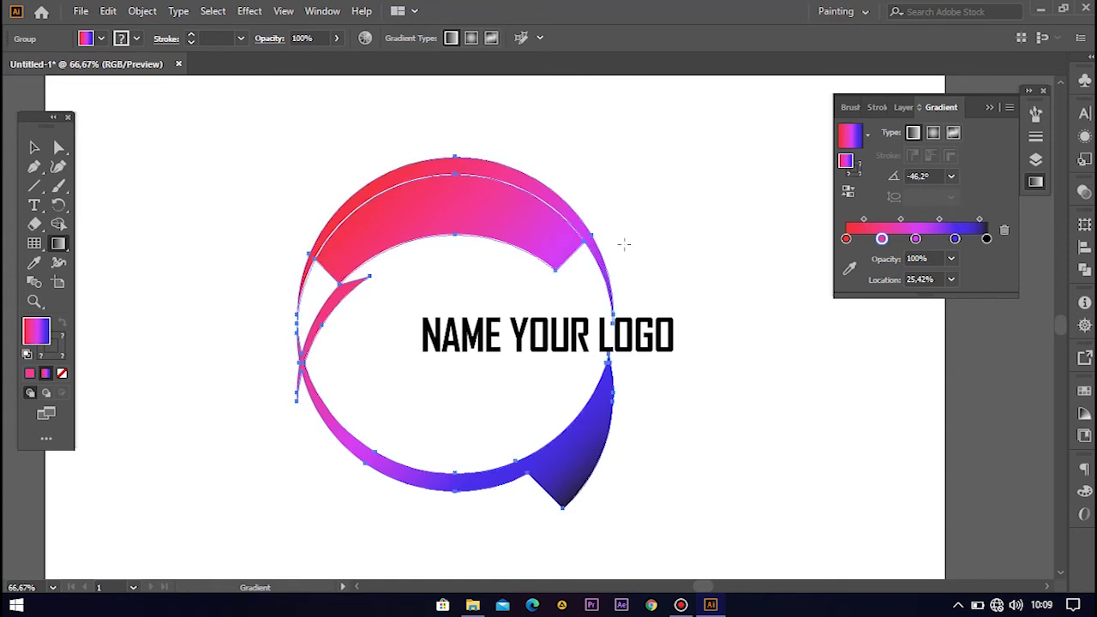
pyautogui.press('v')
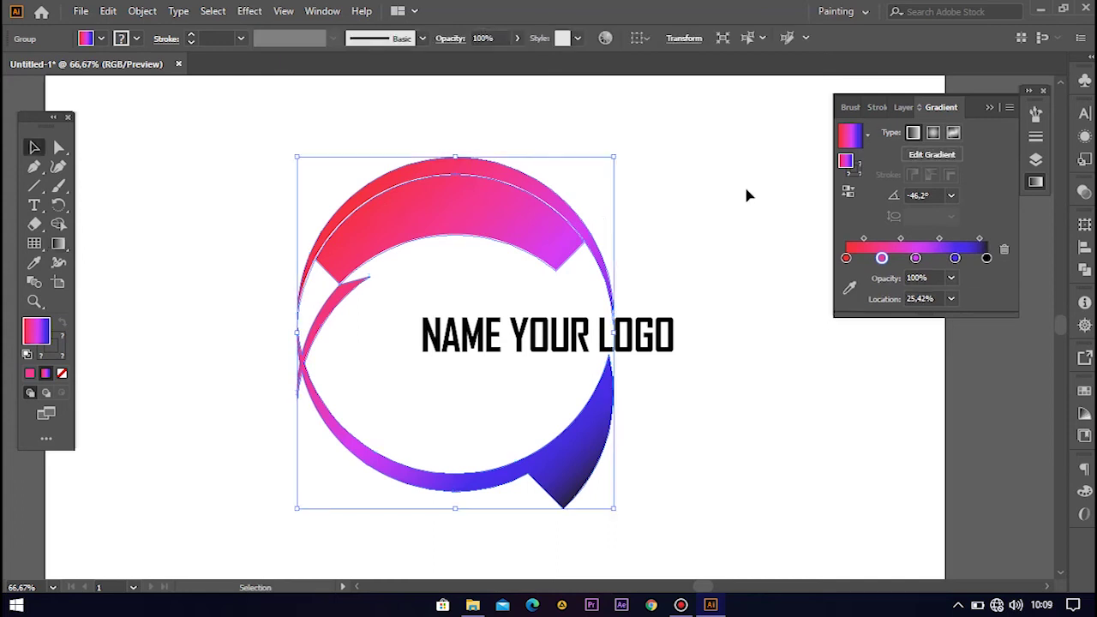
pyautogui.click(672, 202)
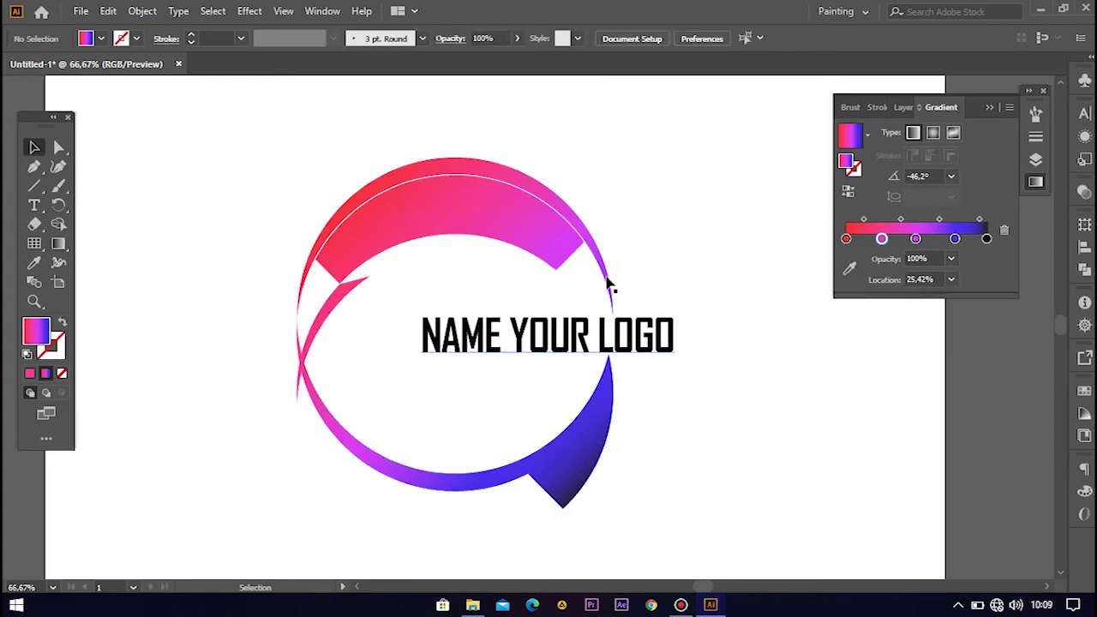
pyautogui.click(58, 244)
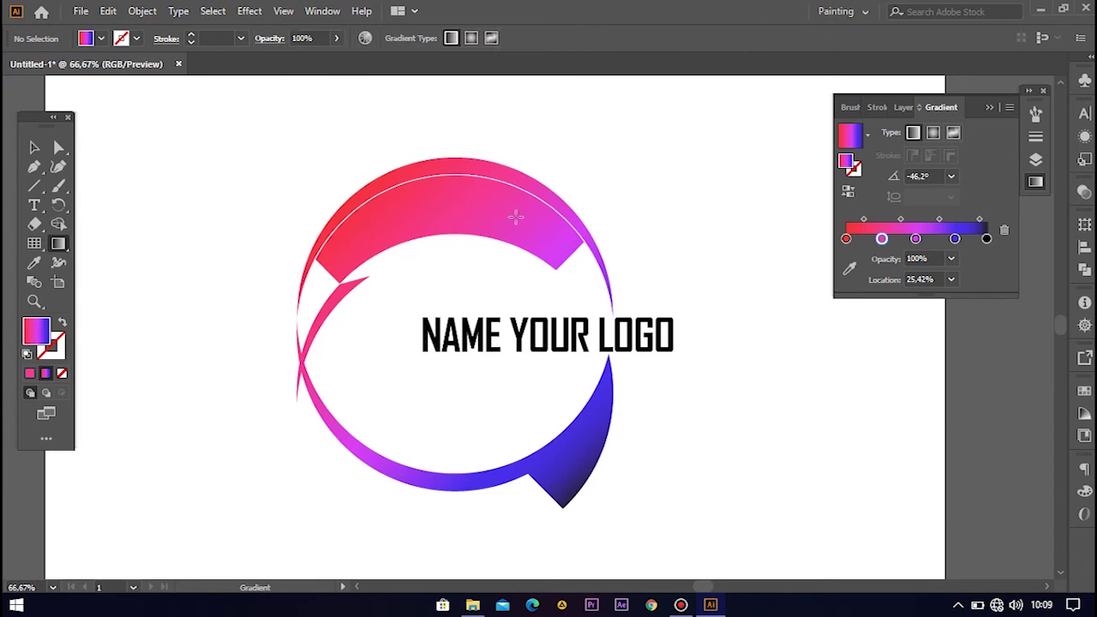
pyautogui.press('v')
pyautogui.click(480, 202)
pyautogui.click(58, 244)
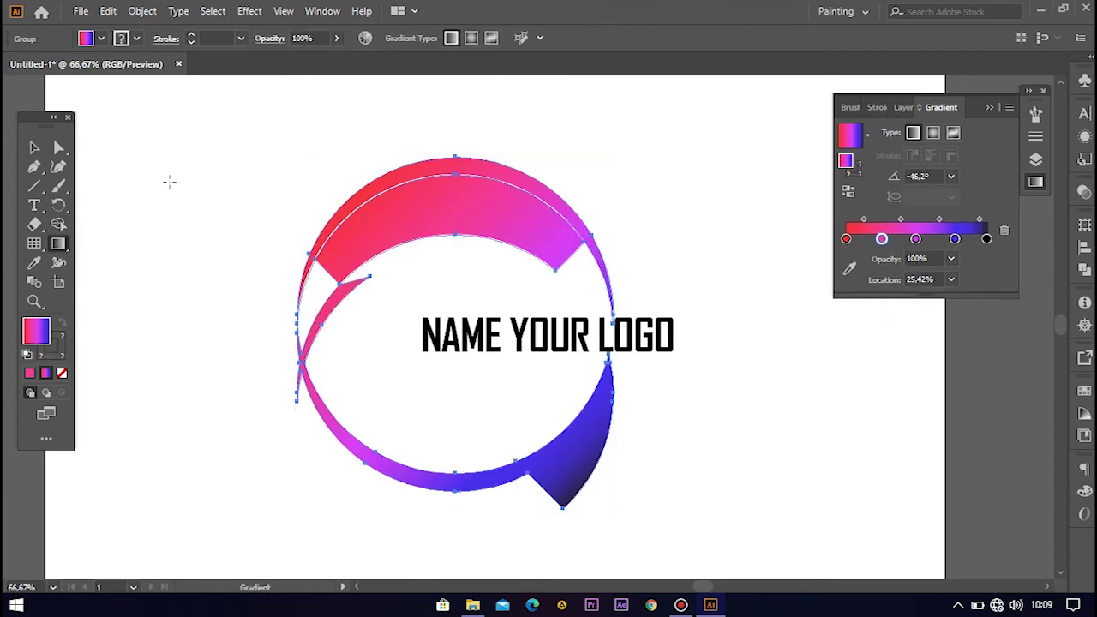
# Redraw the ring gradient from top to bottom at about -88.7°
pyautogui.moveTo(351, 133); pyautogui.dragTo(606, 476)
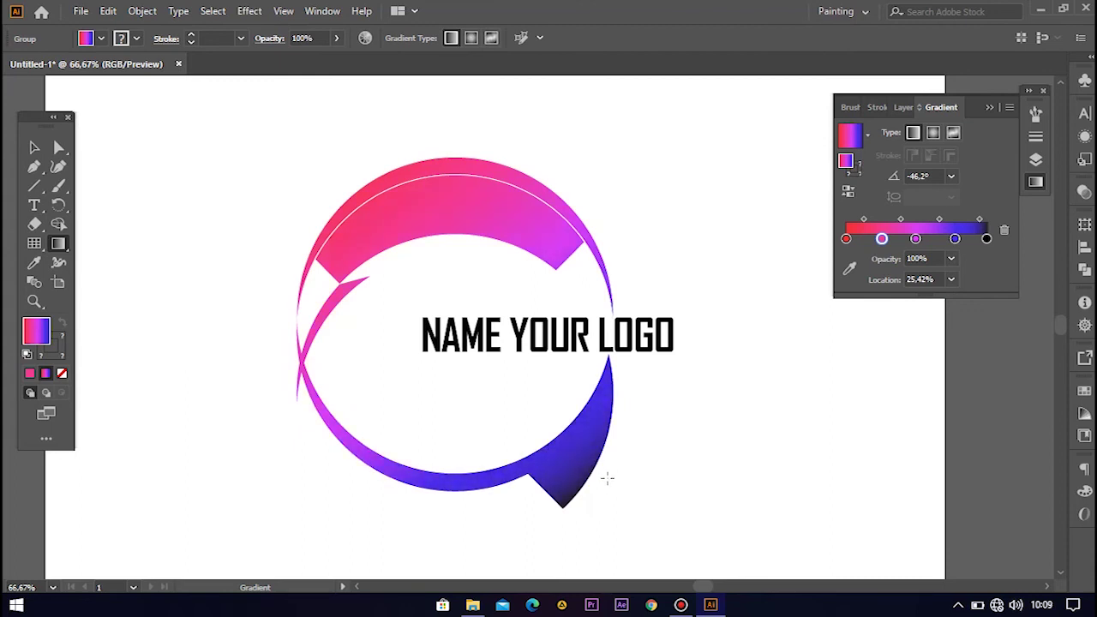
pyautogui.moveTo(607, 478)
pyautogui.mouseDown()
pyautogui.moveTo(668, 433)
pyautogui.moveTo(624, 448)
pyautogui.moveTo(611, 472)
pyautogui.mouseUp()
pyautogui.moveTo(463, 121); pyautogui.dragTo(469, 506)
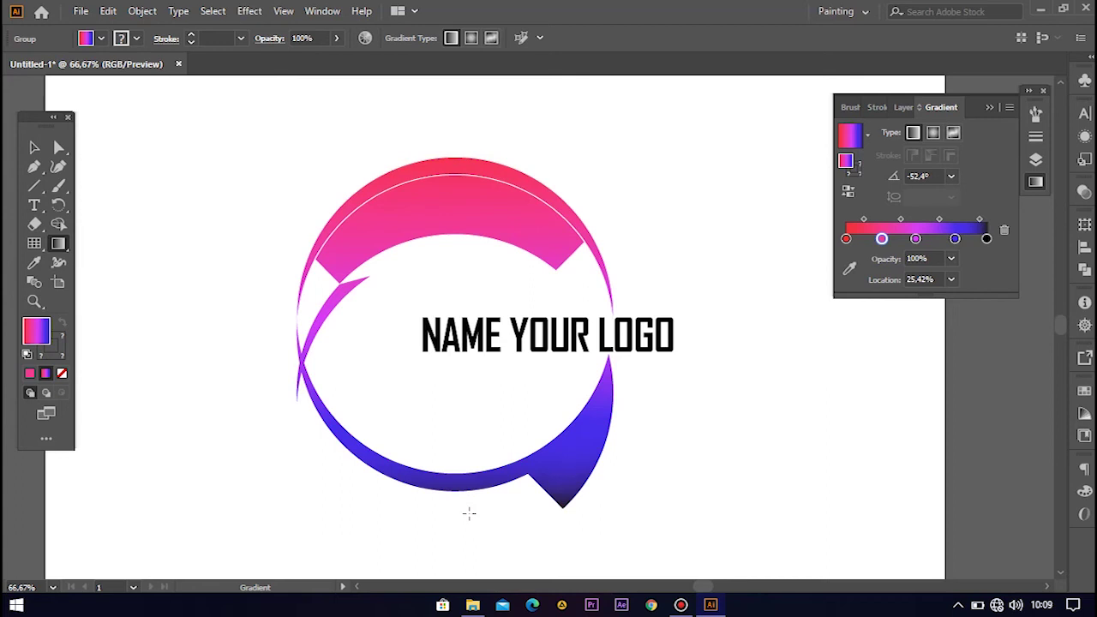
pyautogui.moveTo(469, 513); pyautogui.dragTo(469, 512)
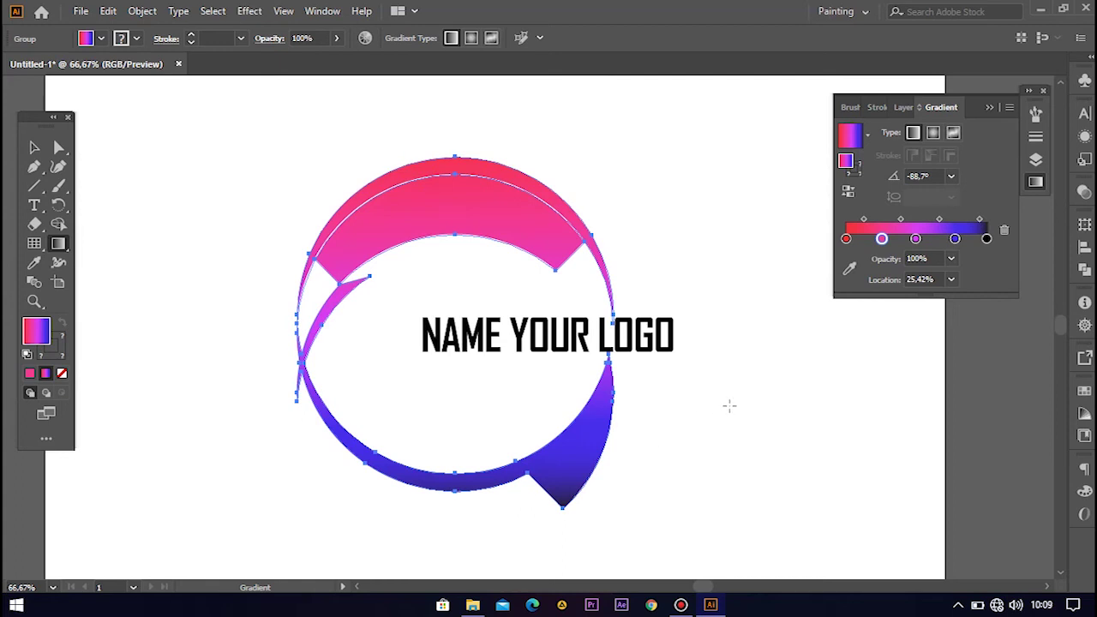
# Shift the blue-to-black midpoint left to 57.59% and deselect to preview
pyautogui.click(979, 220)
pyautogui.moveTo(978, 221); pyautogui.dragTo(975, 224)
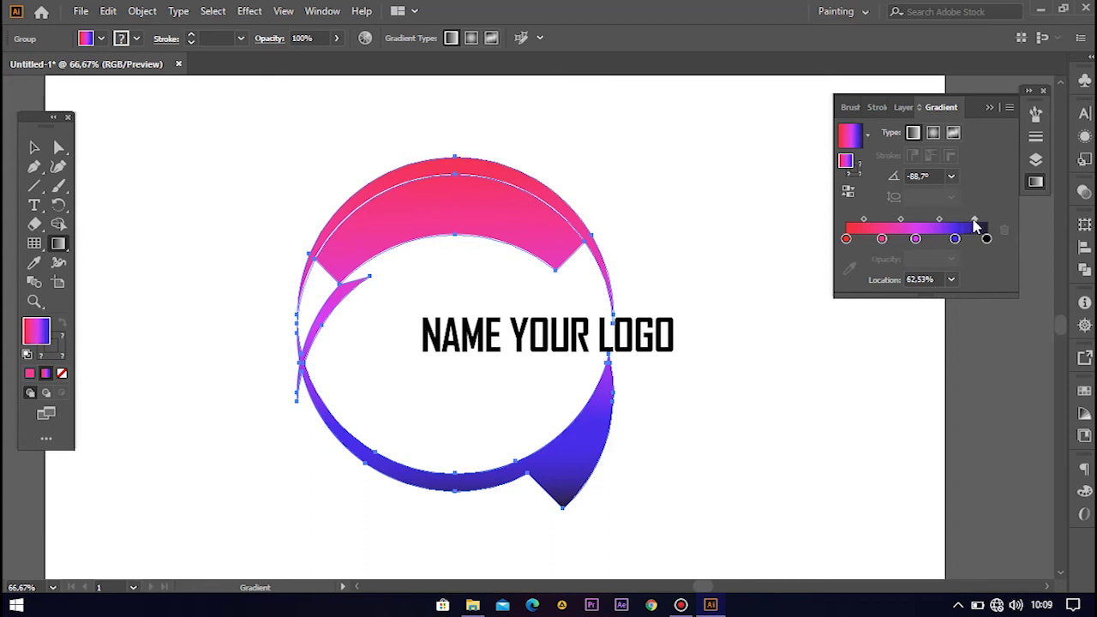
pyautogui.click(987, 239)
pyautogui.click(975, 222)
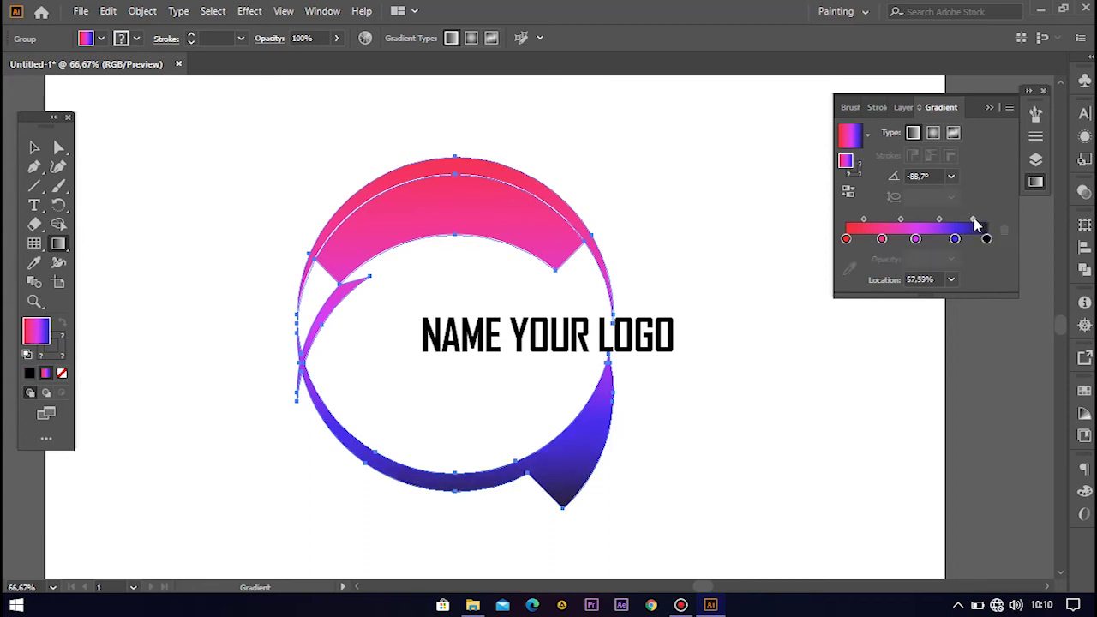
pyautogui.press('v')
pyautogui.click(757, 388)
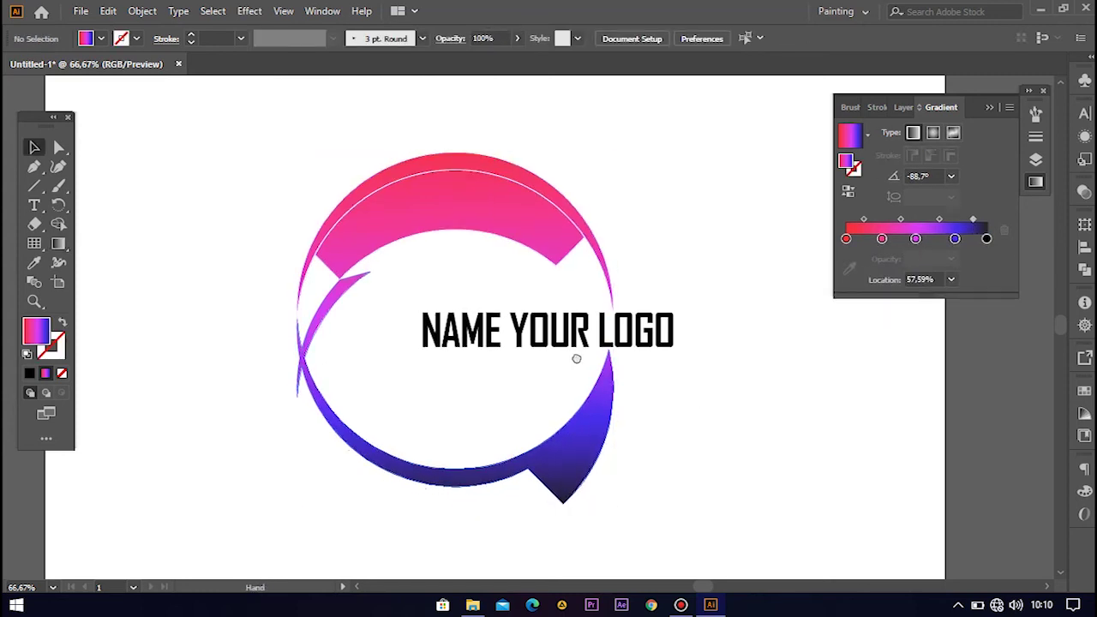
# Convert the NAME YOUR LOGO text to outlines
pyautogui.scroll(-2, 575, 360)
pyautogui.click(549, 267)
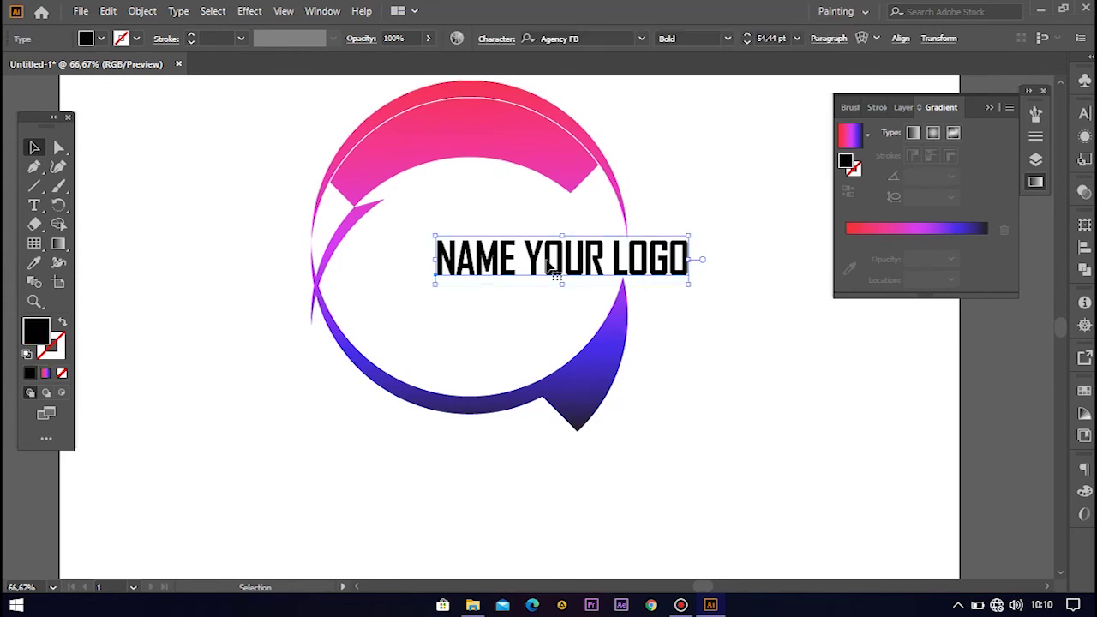
pyautogui.rightClick(549, 267)
pyautogui.click(583, 371)
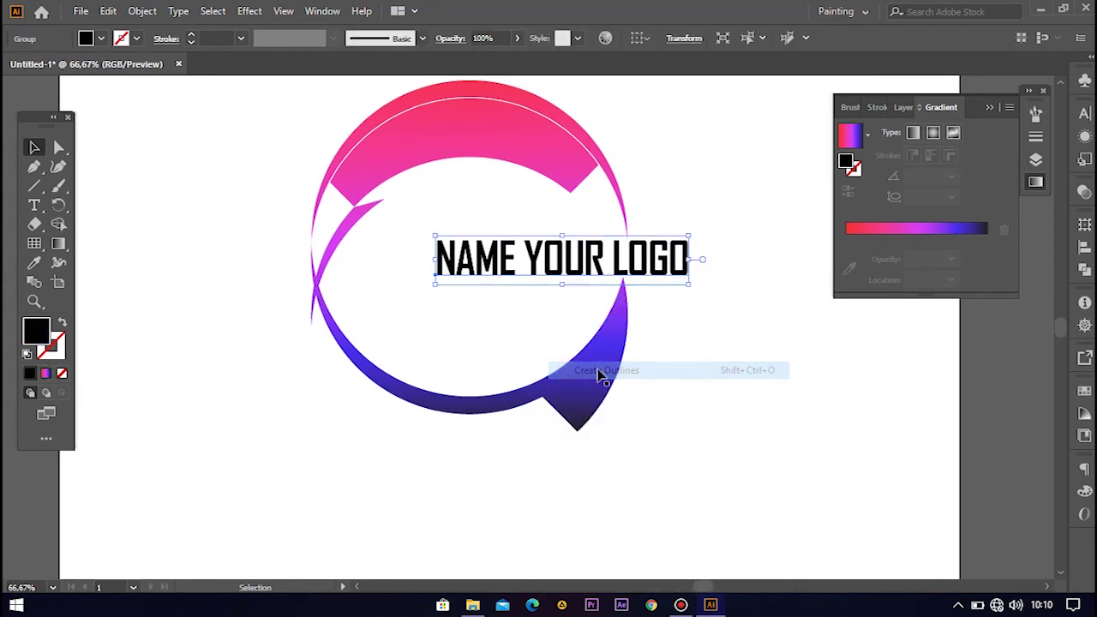
# Fill the outlined text with the ring's gradient using the Eyedropper, angled at -90°
pyautogui.click(751, 302)
pyautogui.moveTo(750, 302); pyautogui.dragTo(698, 245)
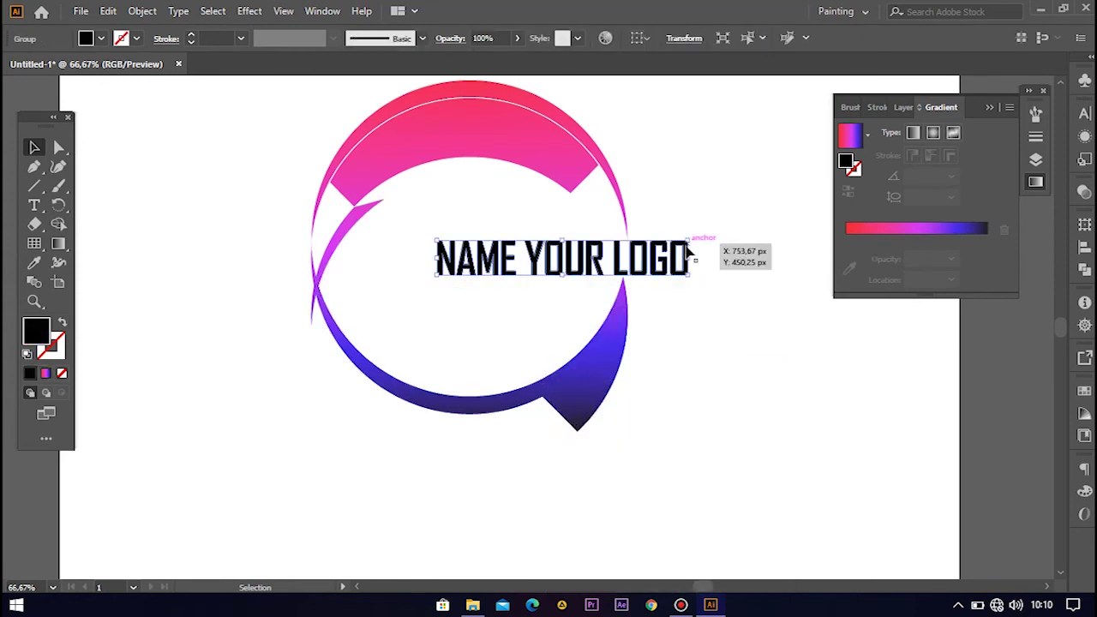
pyautogui.press('i')
pyautogui.click(553, 159)
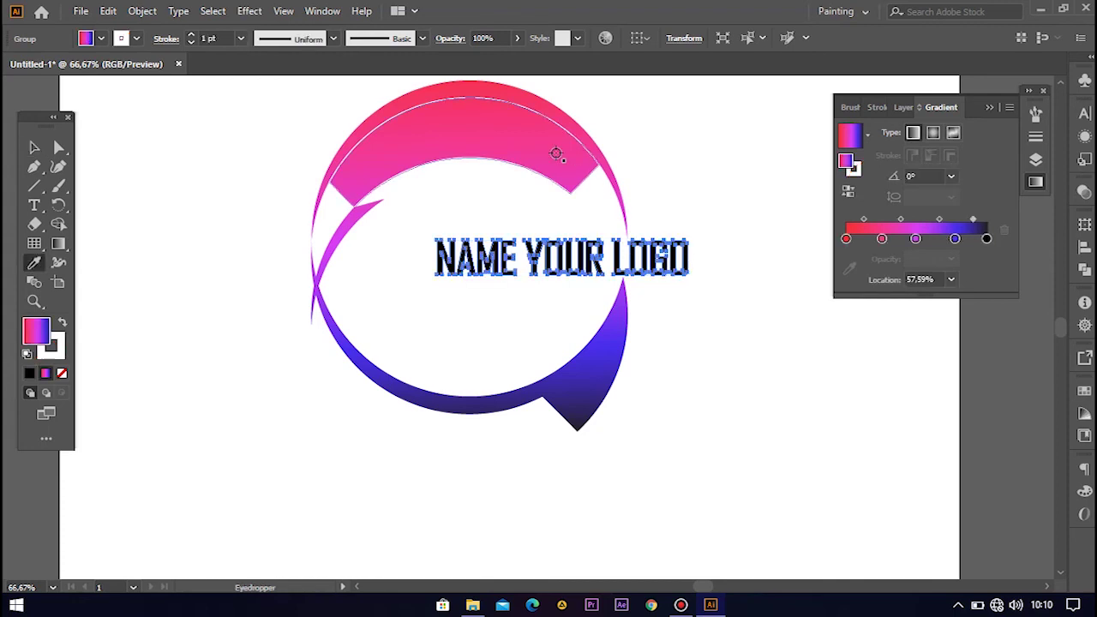
pyautogui.click(950, 176)
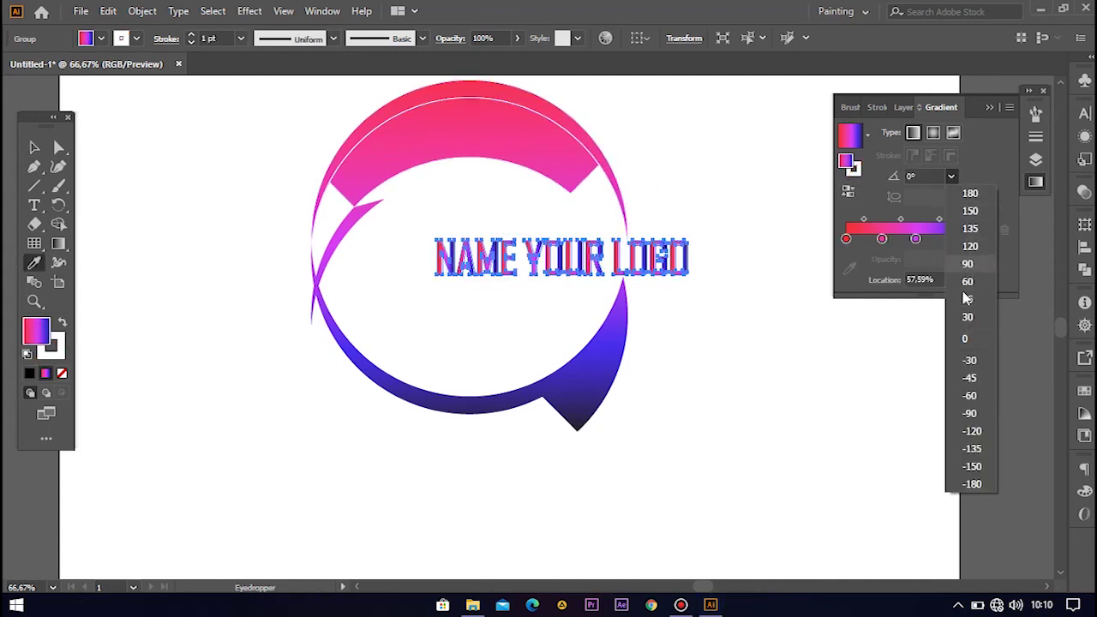
pyautogui.click(969, 413)
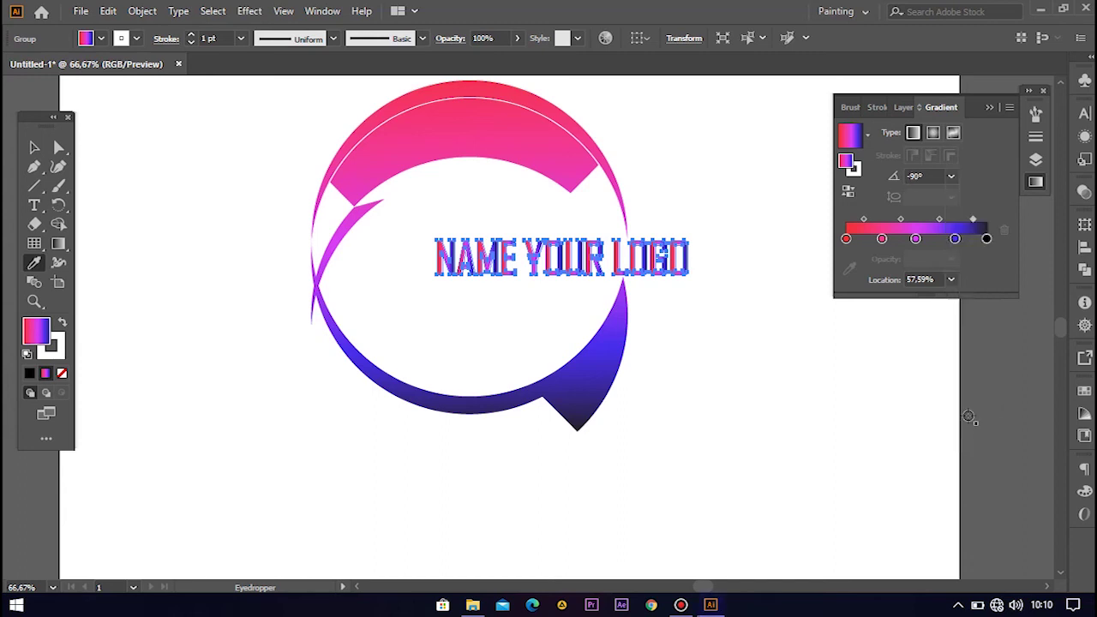
pyautogui.press('v')
pyautogui.click(743, 290)
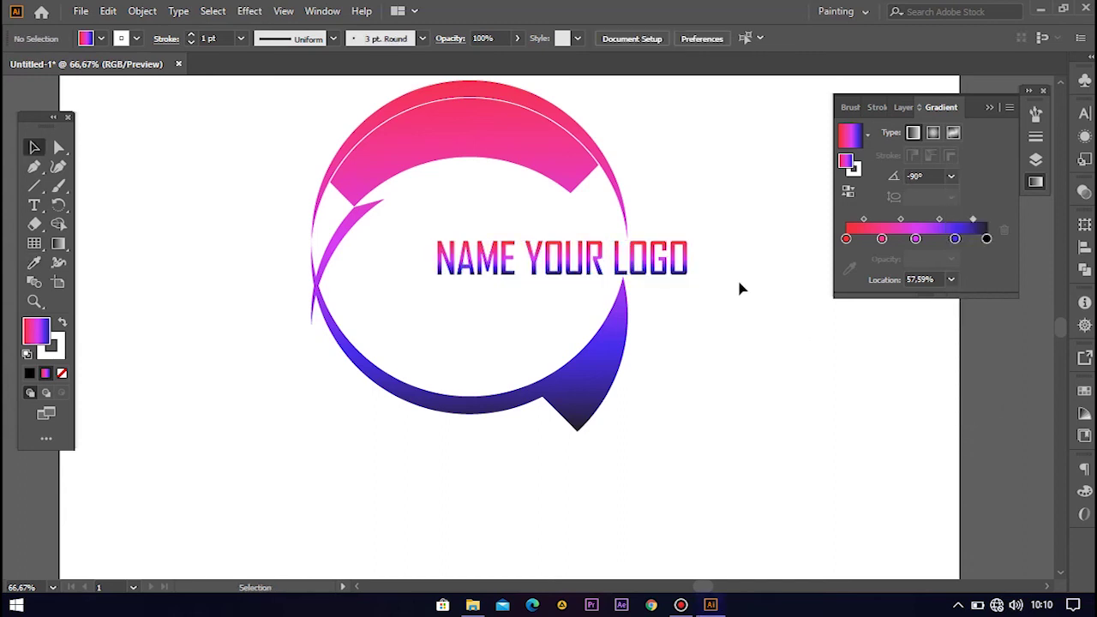
pyautogui.click(686, 260)
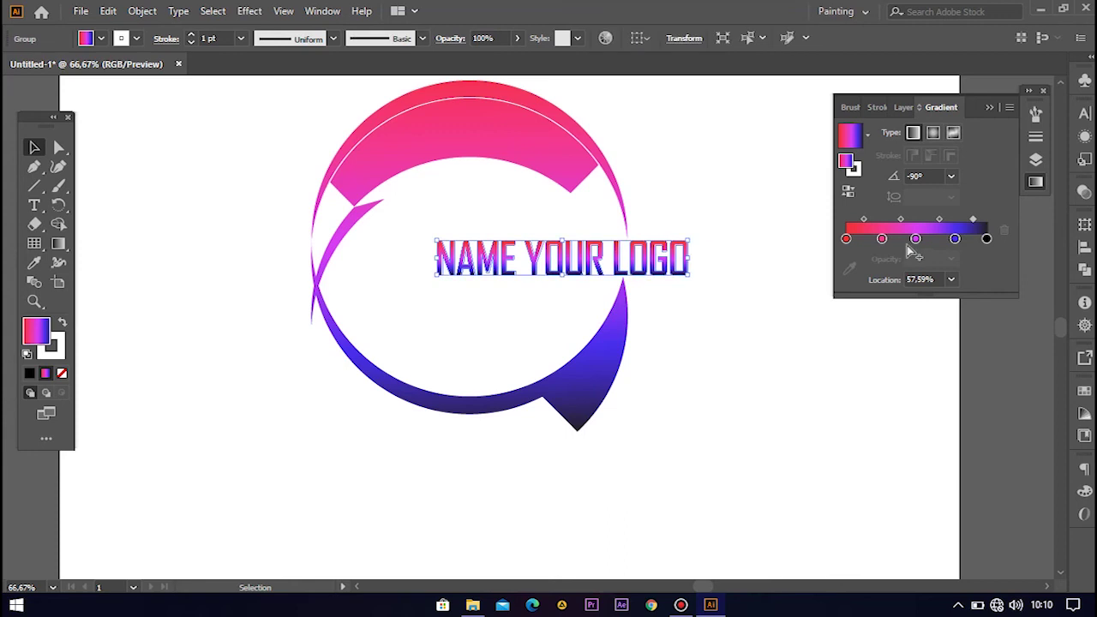
# Remove the text gradient's black stop and respace it: pink near 41%, magenta near 80%, last midpoint 87%
pyautogui.moveTo(988, 240); pyautogui.dragTo(992, 270)
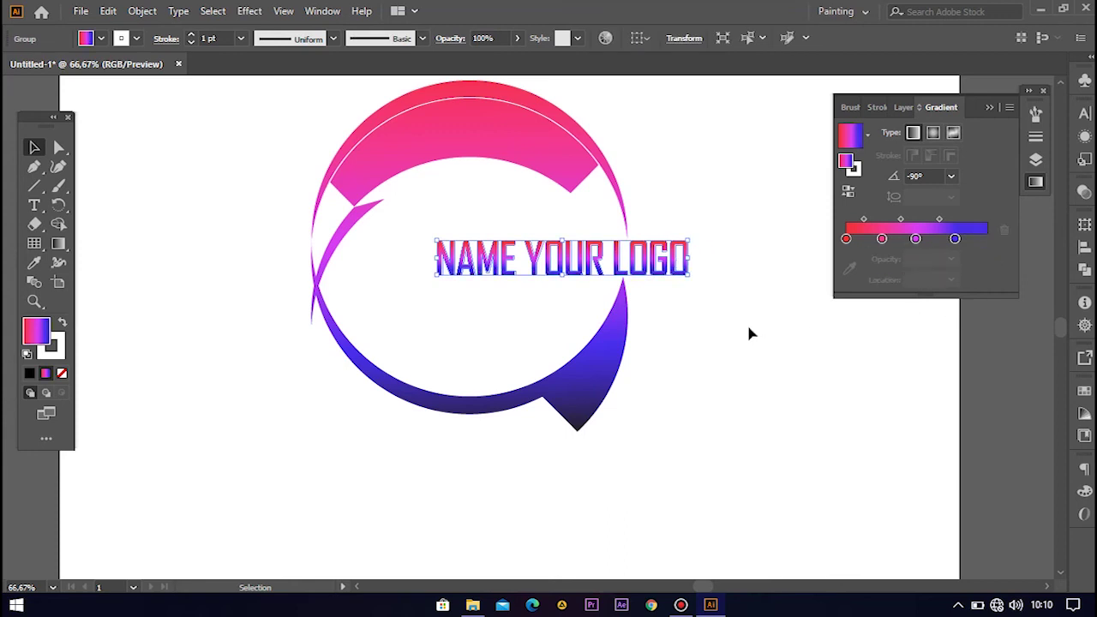
pyautogui.moveTo(955, 238); pyautogui.dragTo(987, 239)
pyautogui.moveTo(915, 239); pyautogui.dragTo(958, 241)
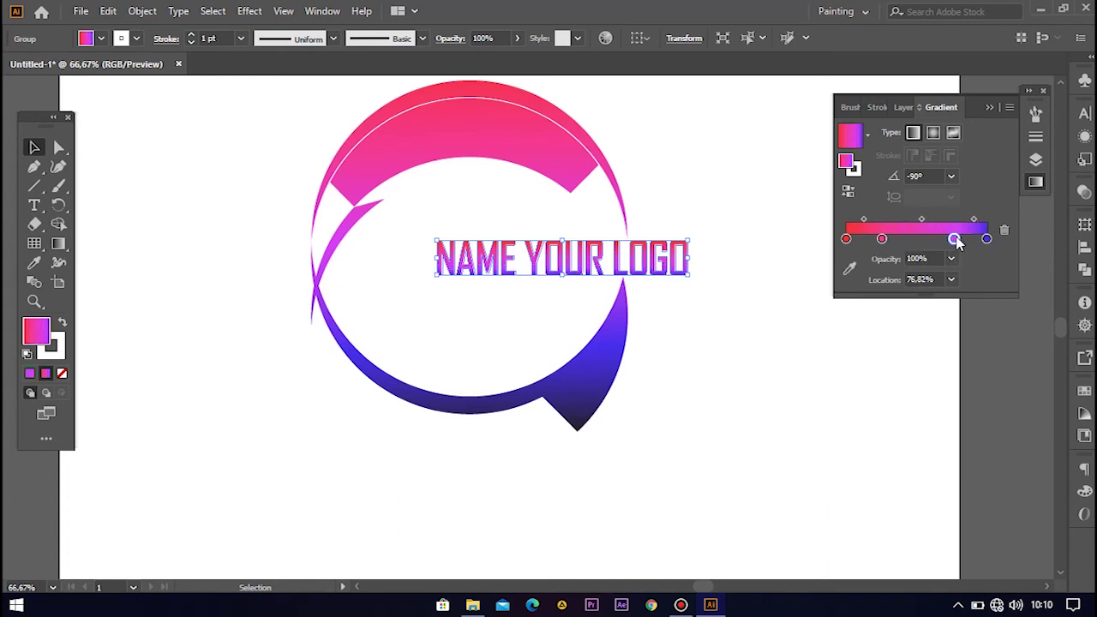
pyautogui.moveTo(883, 239); pyautogui.dragTo(909, 239)
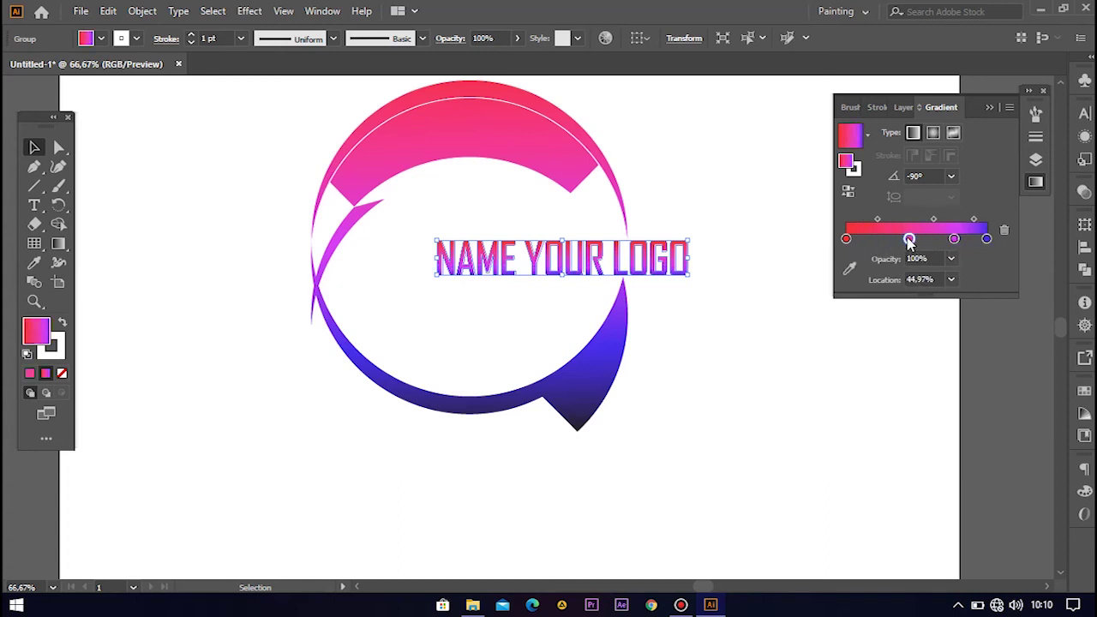
pyautogui.moveTo(974, 220)
pyautogui.mouseDown()
pyautogui.moveTo(960, 239)
pyautogui.moveTo(915, 239)
pyautogui.mouseUp()
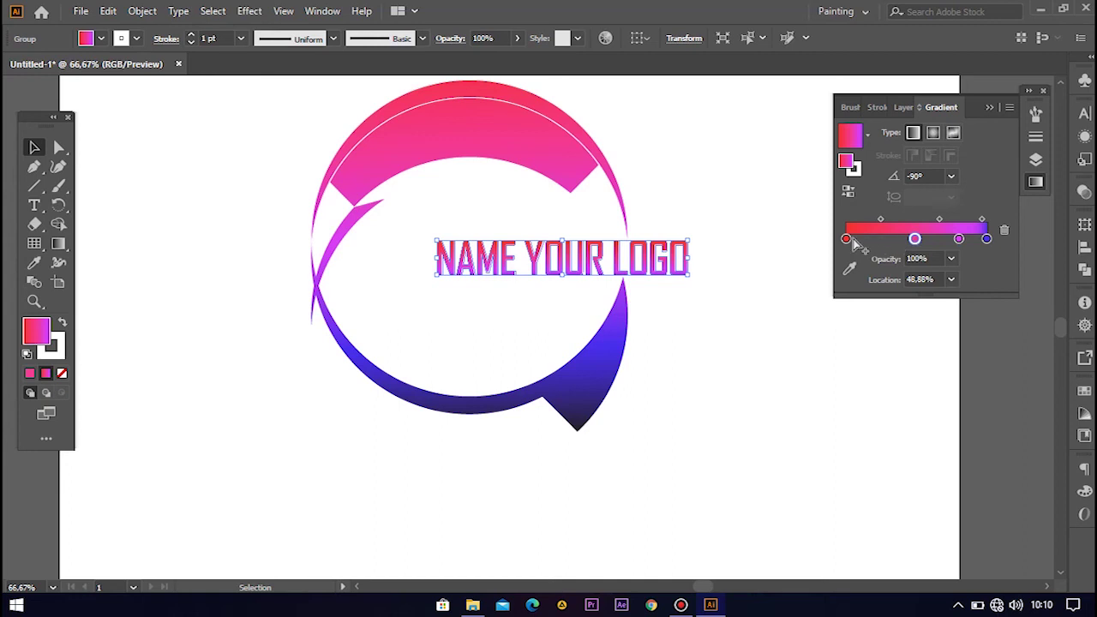
pyautogui.click(879, 221)
pyautogui.moveTo(915, 239); pyautogui.dragTo(904, 239)
pyautogui.click(930, 221)
pyautogui.click(984, 221)
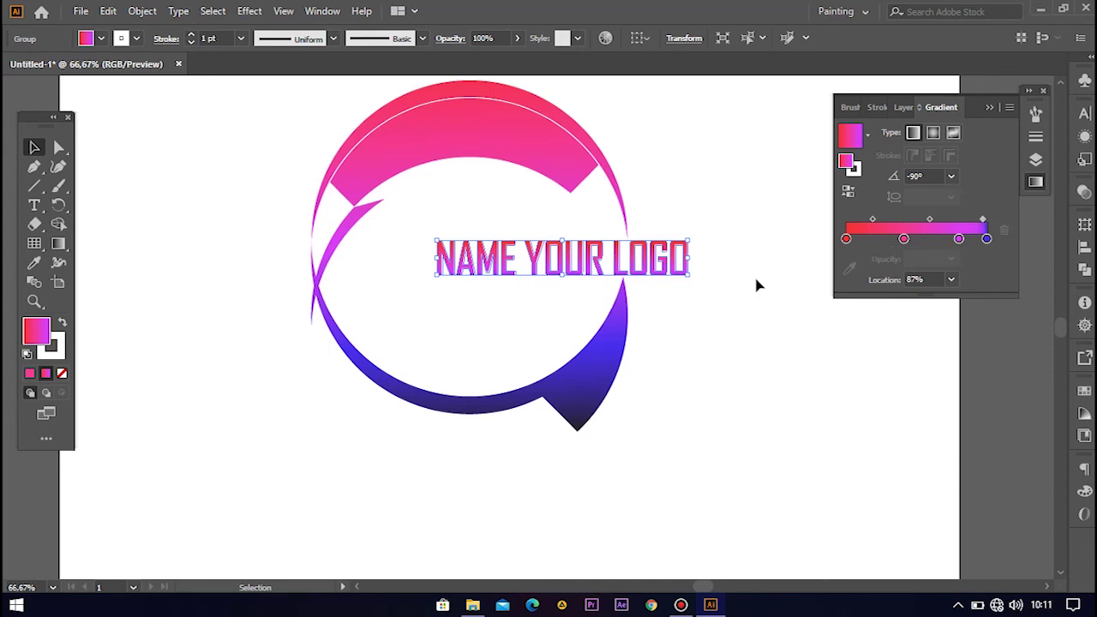
# Zoom out, select the whole logo and scale it up, shifting it slightly left
pyautogui.click(721, 295)
pyautogui.hotkey('ctrl', '-')
pyautogui.hotkey('ctrl', '-')
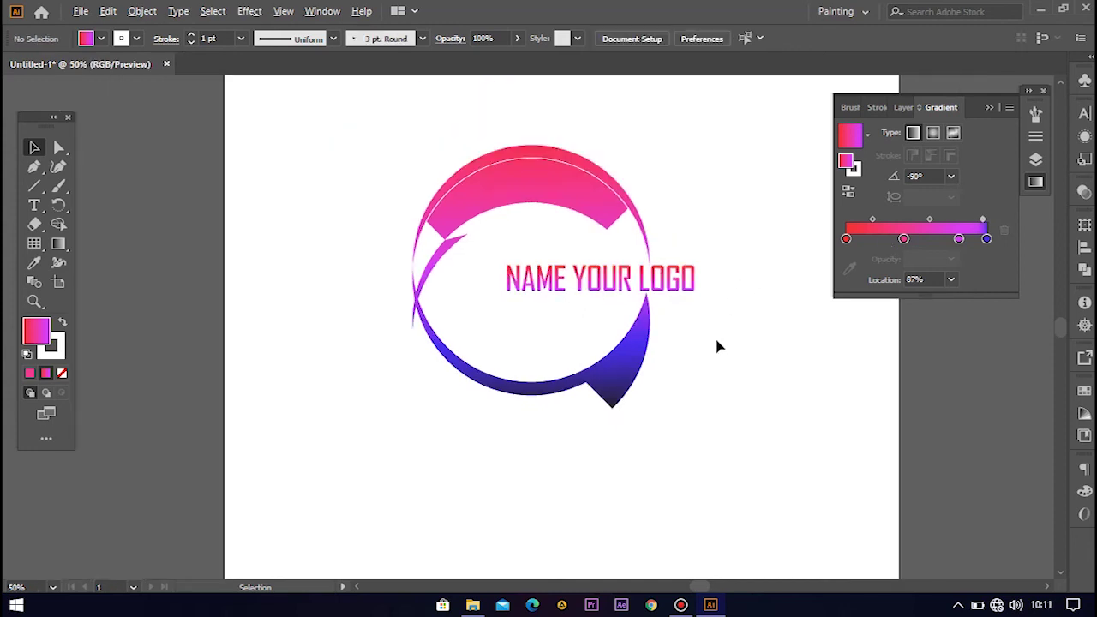
pyautogui.moveTo(720, 347); pyautogui.dragTo(645, 346)
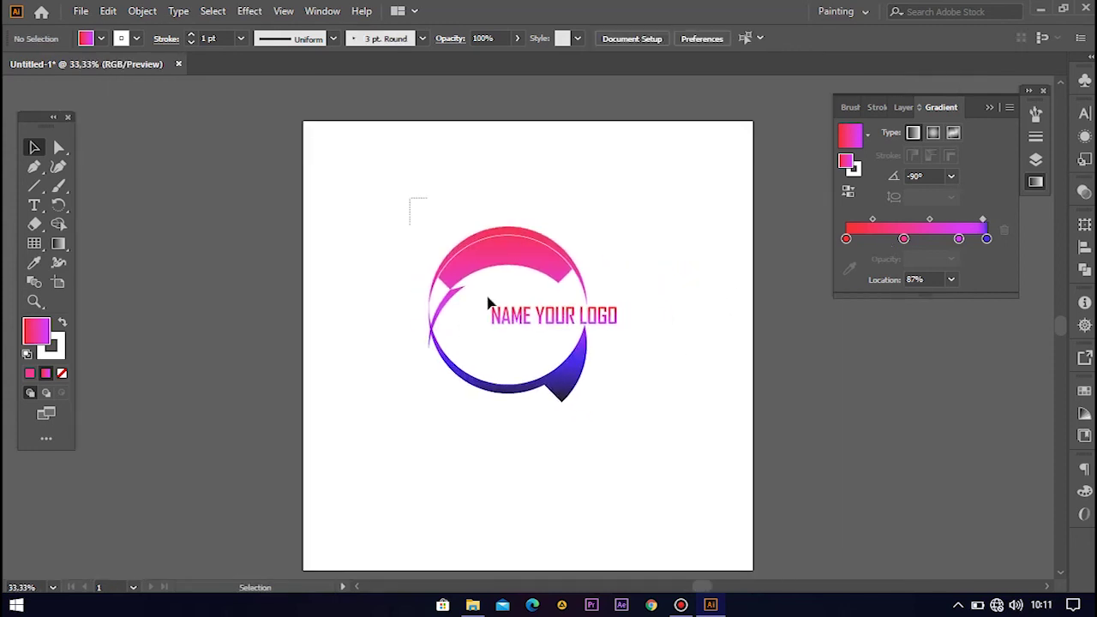
pyautogui.moveTo(489, 301); pyautogui.dragTo(635, 445)
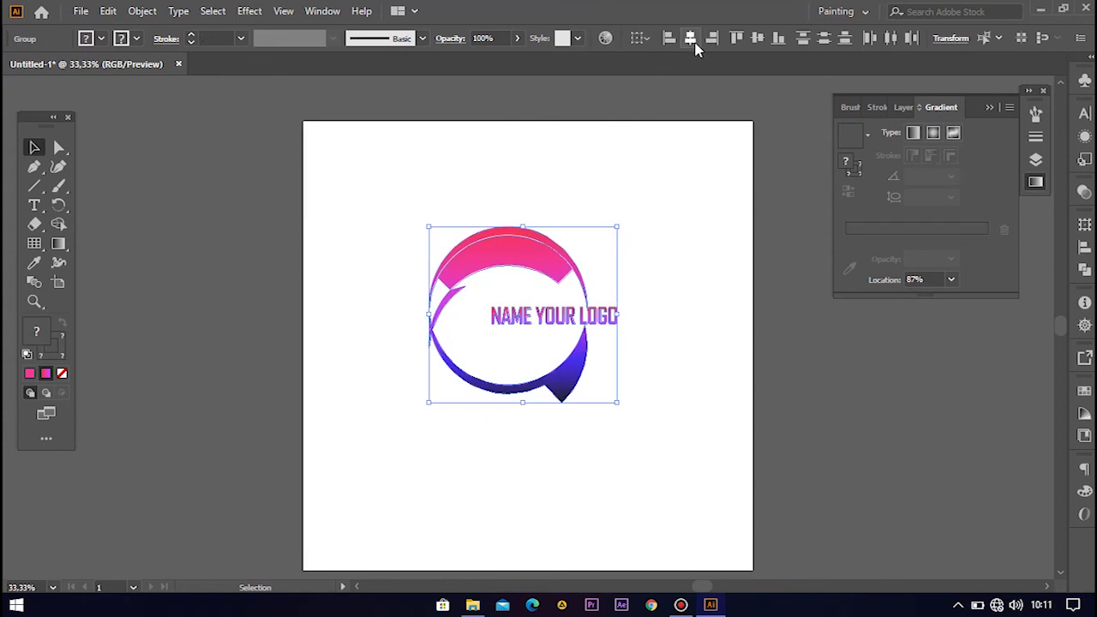
pyautogui.moveTo(617, 403); pyautogui.dragTo(693, 482)
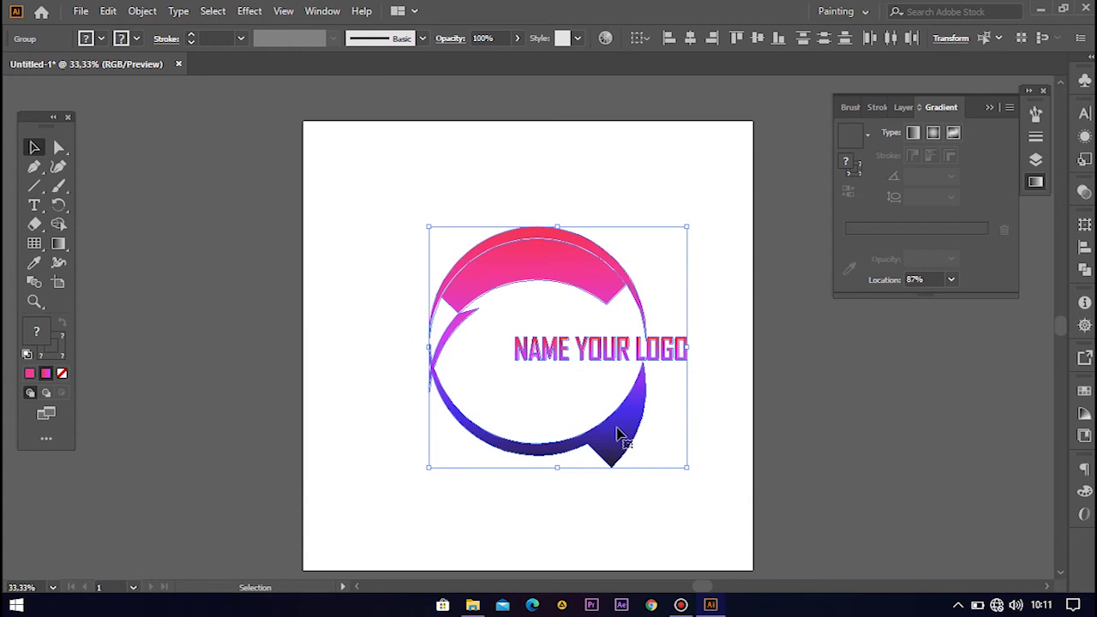
pyautogui.moveTo(617, 429); pyautogui.dragTo(606, 428)
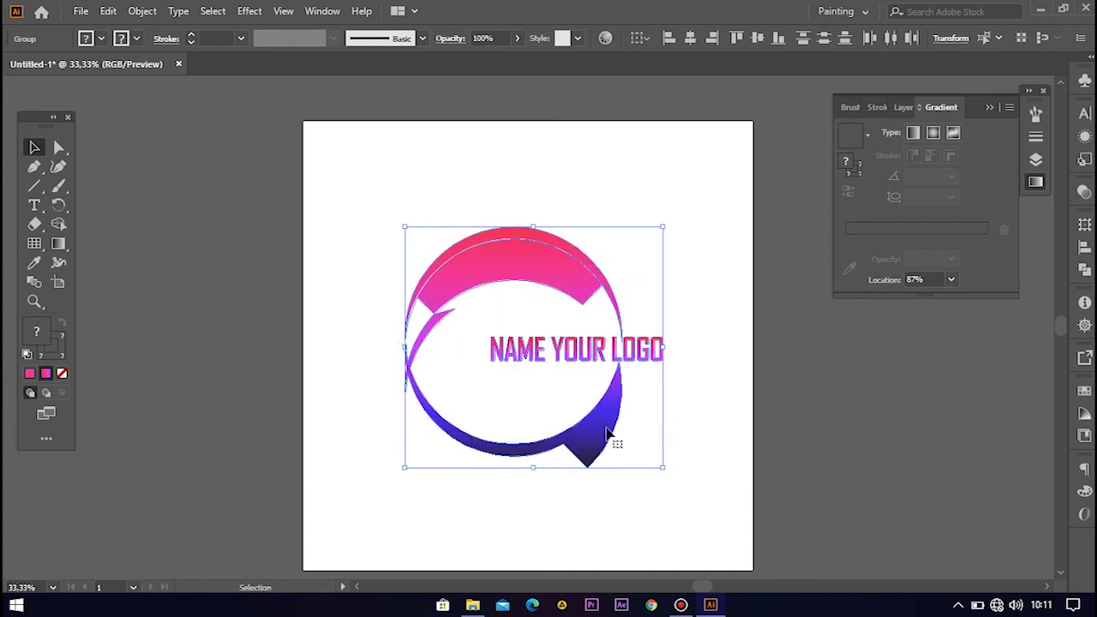
pyautogui.click(705, 414)
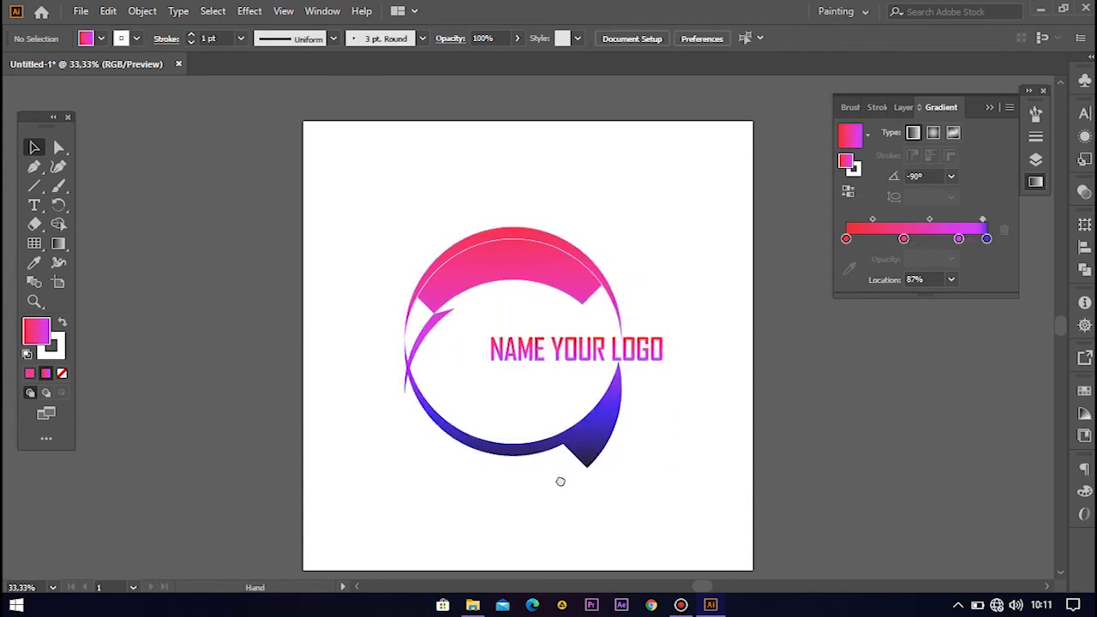
# Move the logo higher on the artboard and group all its parts
pyautogui.moveTo(561, 480); pyautogui.dragTo(559, 421)
pyautogui.moveTo(432, 186); pyautogui.dragTo(674, 535)
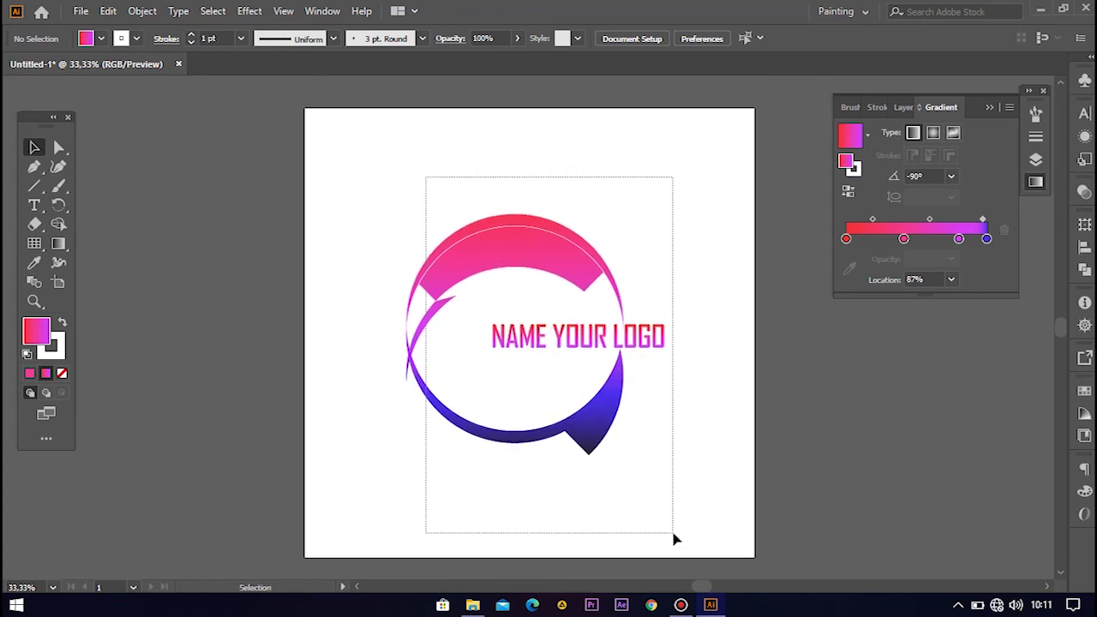
pyautogui.moveTo(599, 421); pyautogui.dragTo(597, 401)
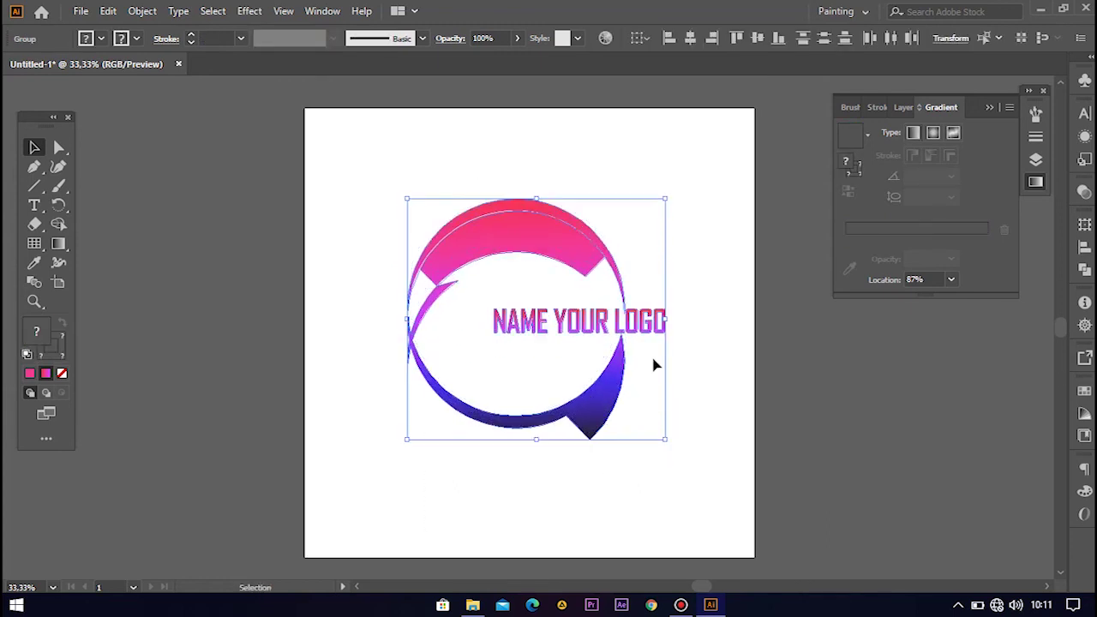
pyautogui.rightClick(624, 326)
pyautogui.click(665, 445)
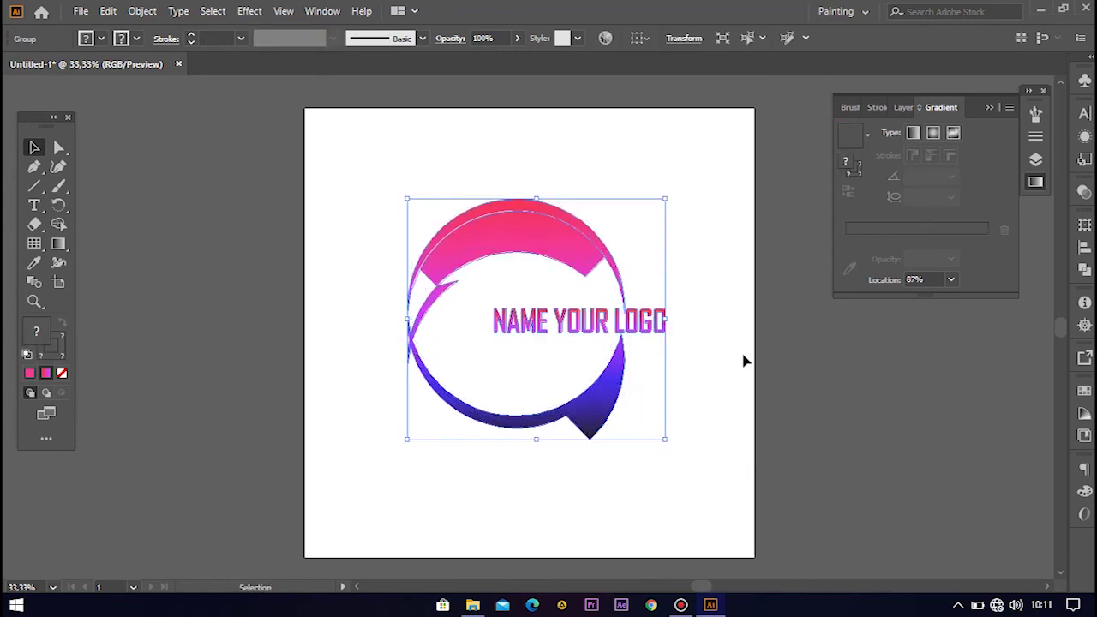
# Nudge the grouped logo up and left, then show the Layers panel
pyautogui.click(739, 361)
pyautogui.moveTo(529, 231); pyautogui.dragTo(529, 224)
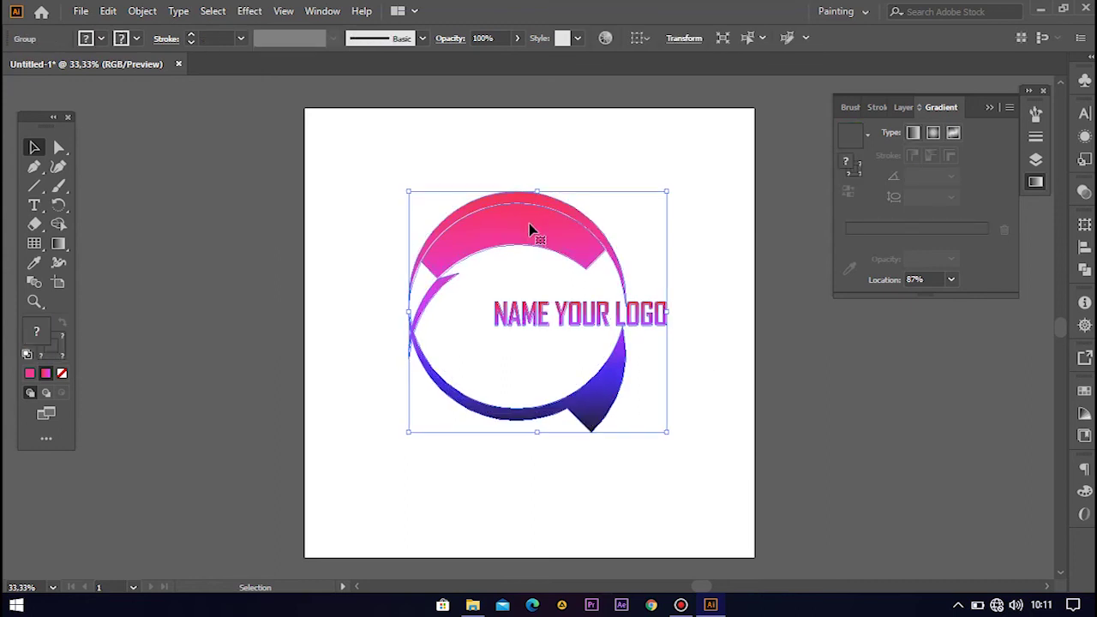
pyautogui.moveTo(529, 223); pyautogui.dragTo(527, 223)
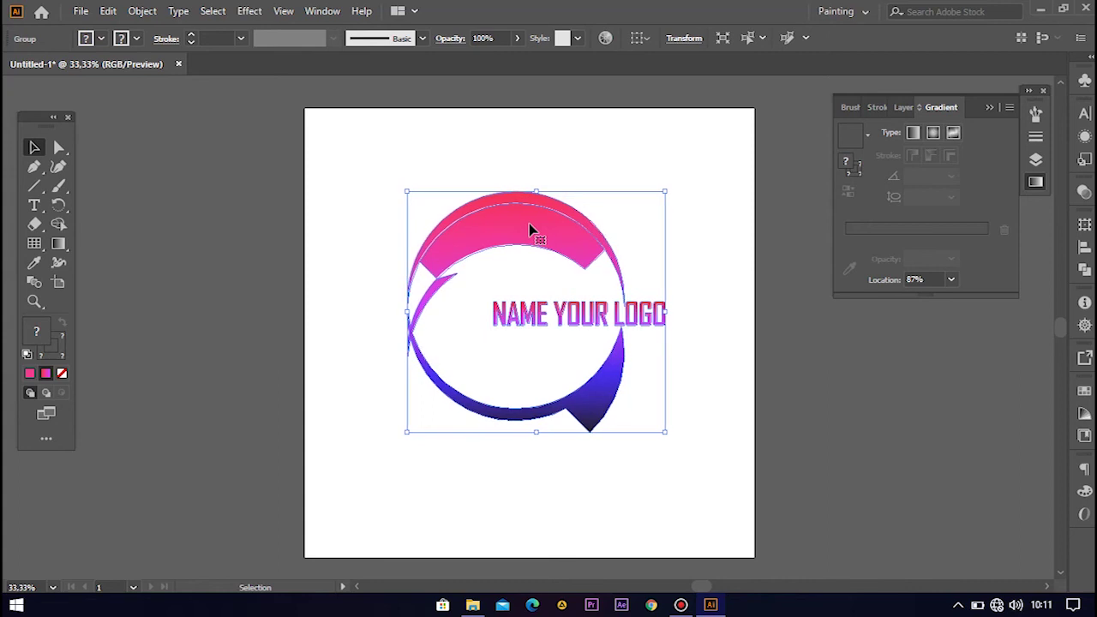
pyautogui.click(836, 335)
pyautogui.click(902, 108)
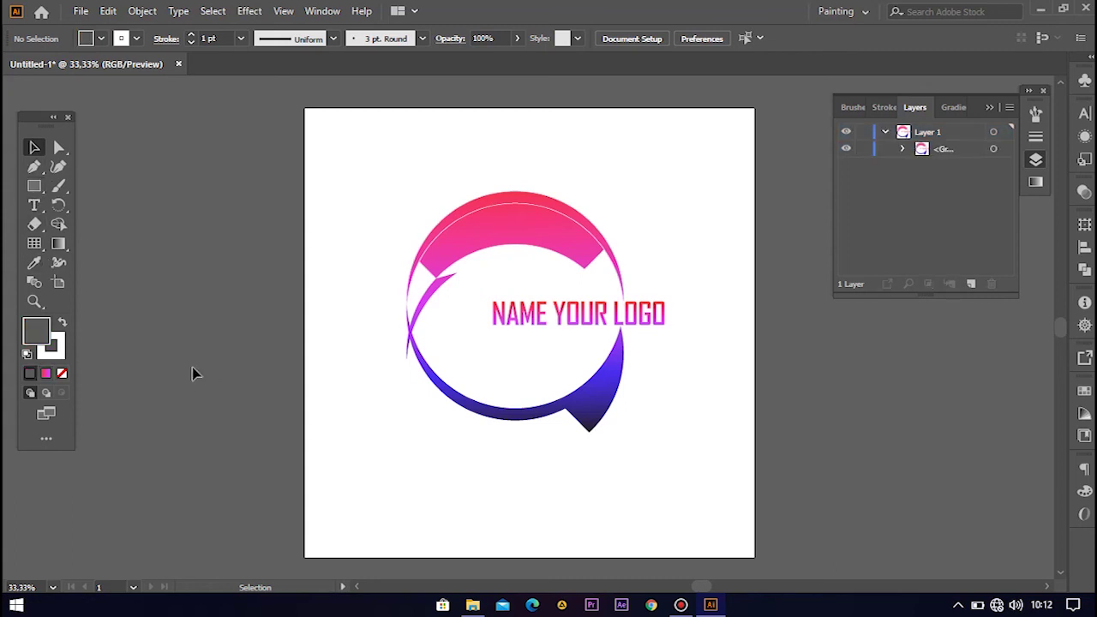
# Draw a wide flat ellipse, about 654 px wide, just beneath the ring
pyautogui.moveTo(34, 186); pyautogui.dragTo(94, 206)
pyautogui.moveTo(391, 416); pyautogui.dragTo(653, 454)
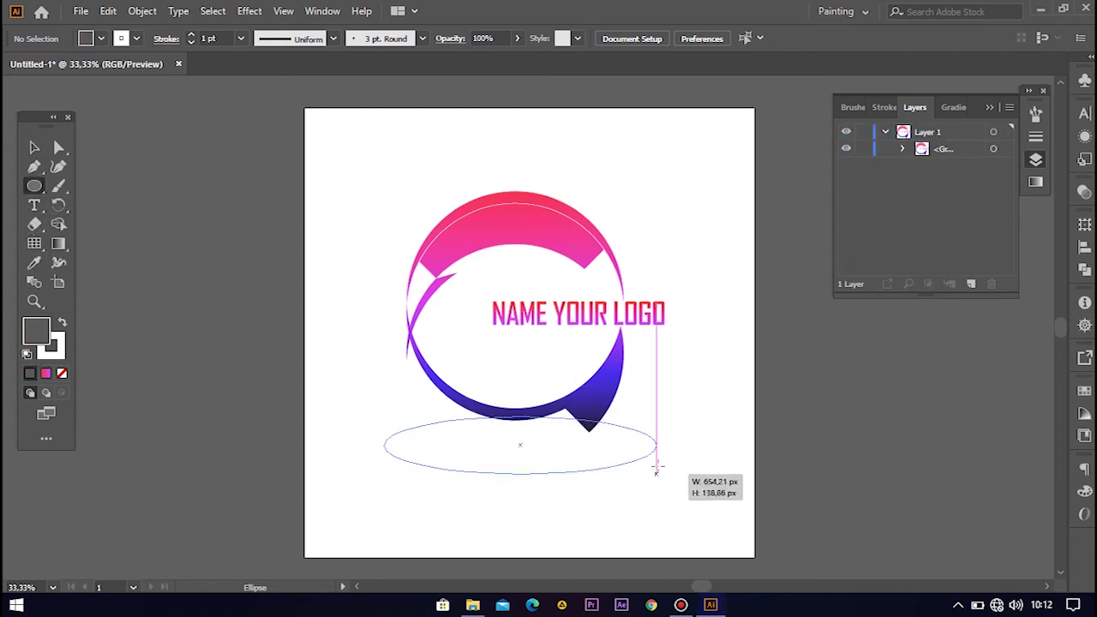
pyautogui.moveTo(653, 454); pyautogui.dragTo(653, 445)
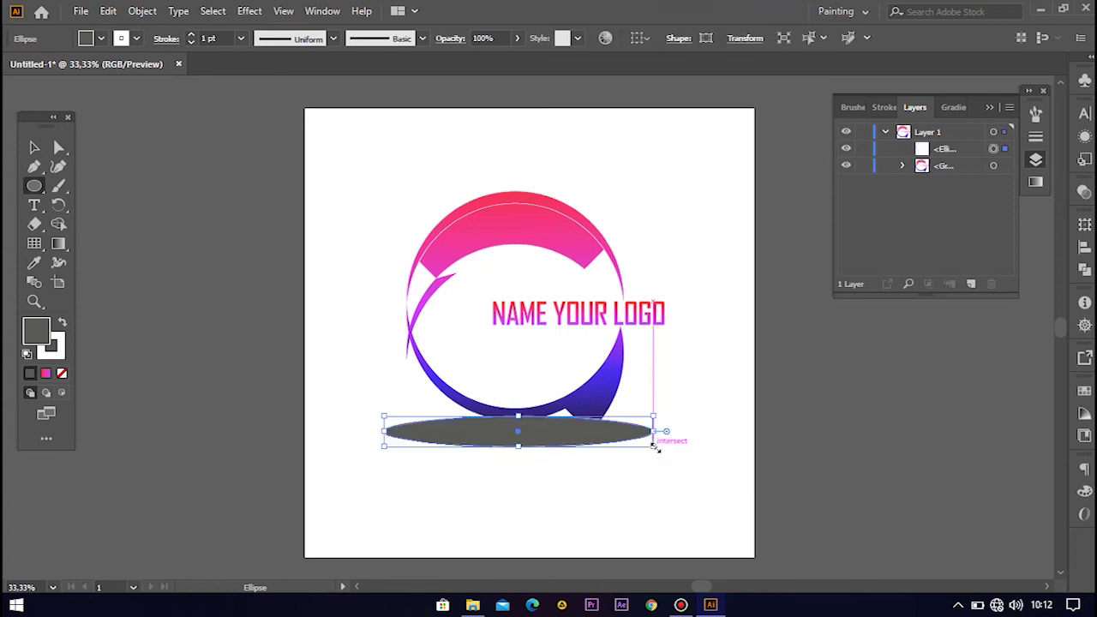
pyautogui.click(58, 244)
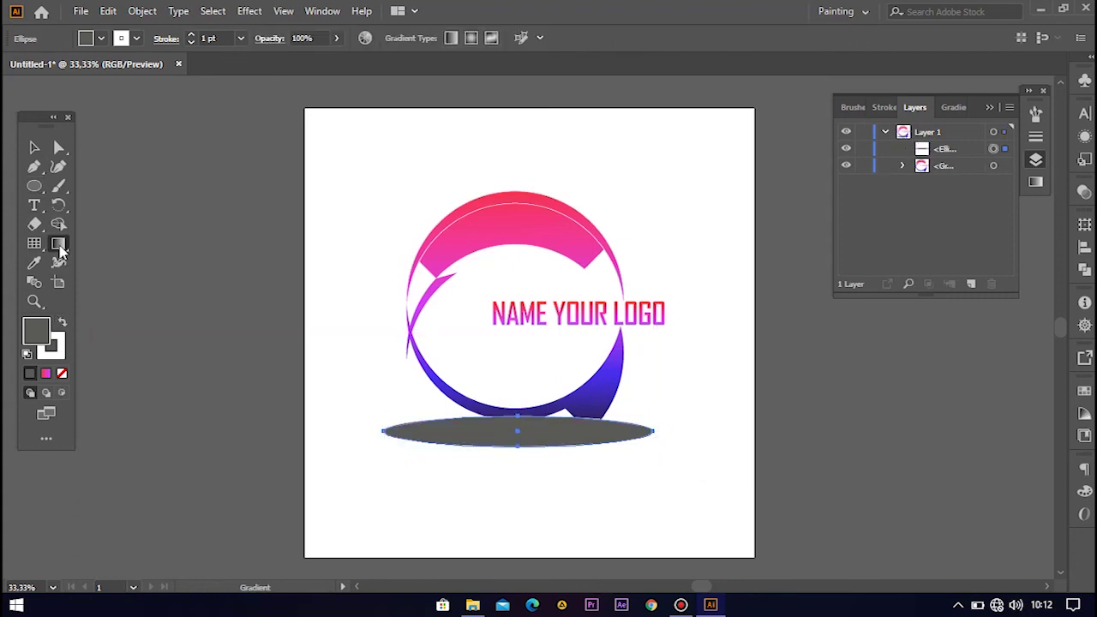
# Give the ellipse a gradient fill and cut it down to two stops
pyautogui.click(1035, 182)
pyautogui.click(915, 230)
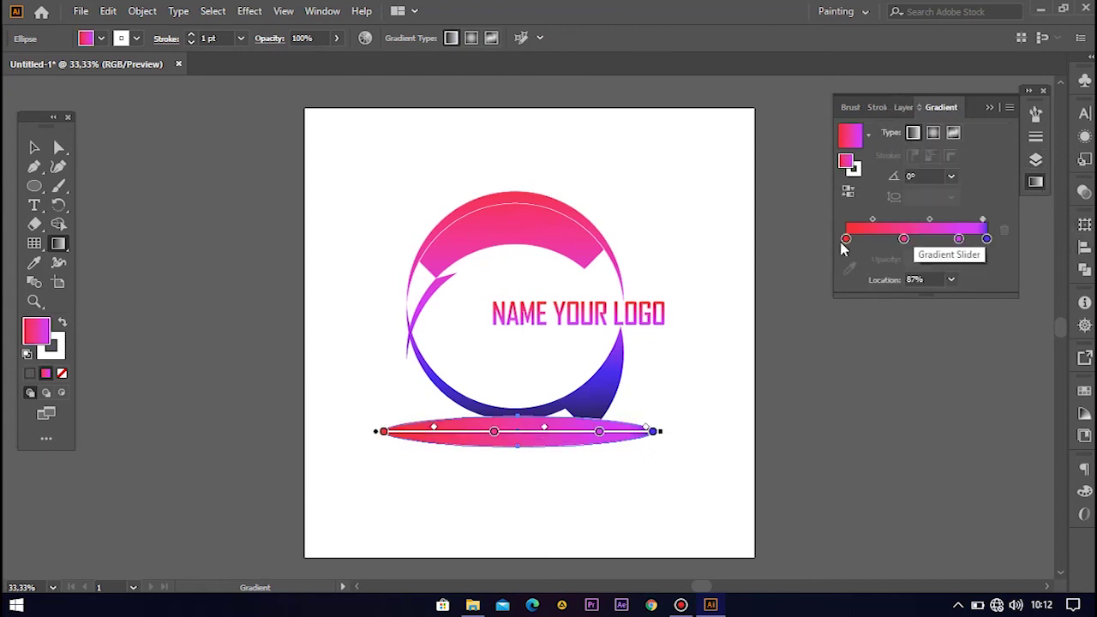
pyautogui.moveTo(987, 238); pyautogui.dragTo(992, 304)
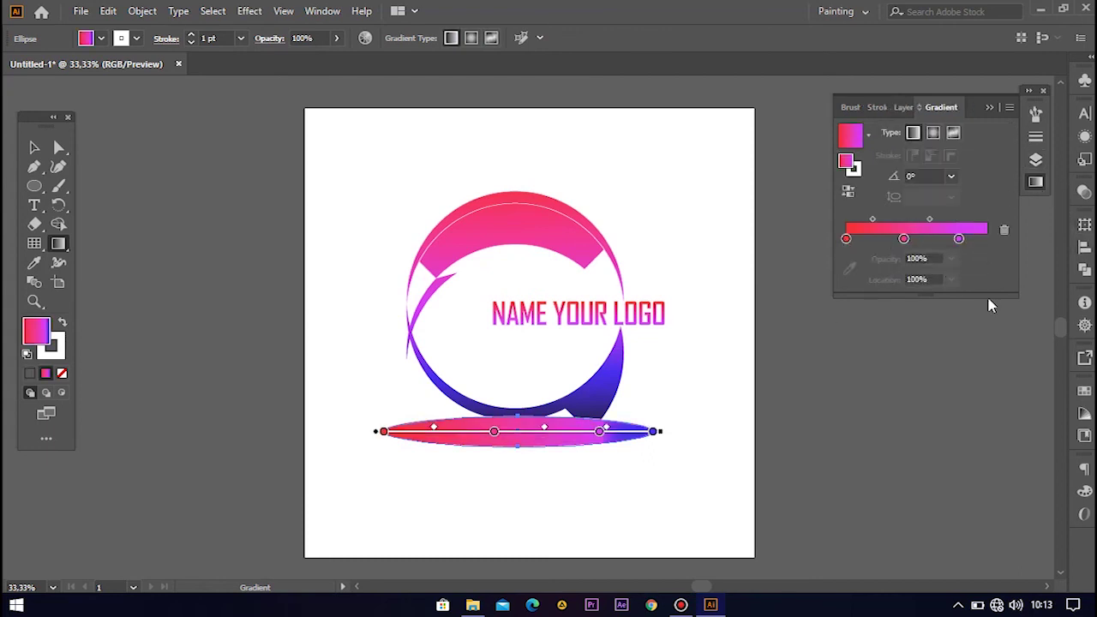
pyautogui.moveTo(960, 245); pyautogui.dragTo(960, 287)
pyautogui.moveTo(912, 239); pyautogui.dragTo(987, 239)
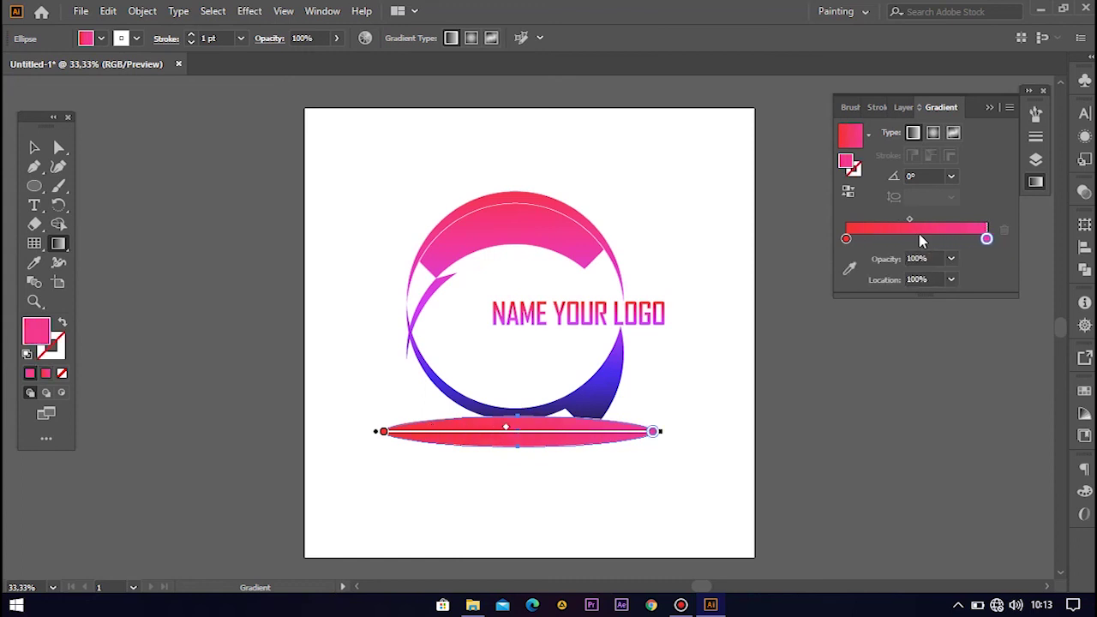
# Set both the starting and pink end gradient stops to black
pyautogui.click(847, 239)
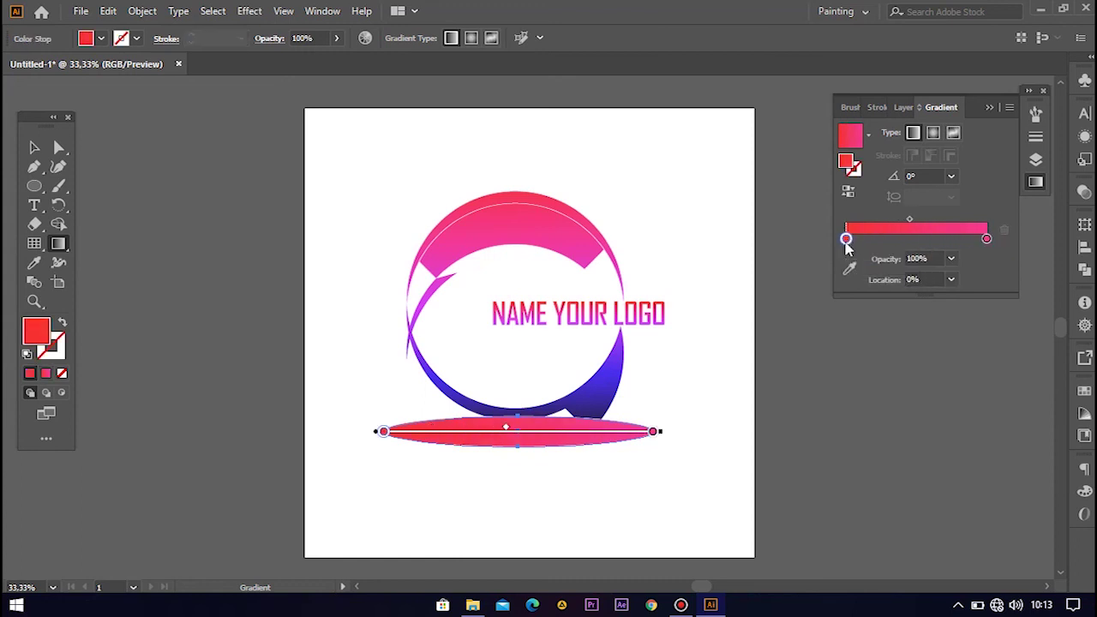
pyautogui.doubleClick(847, 239)
pyautogui.click(806, 379)
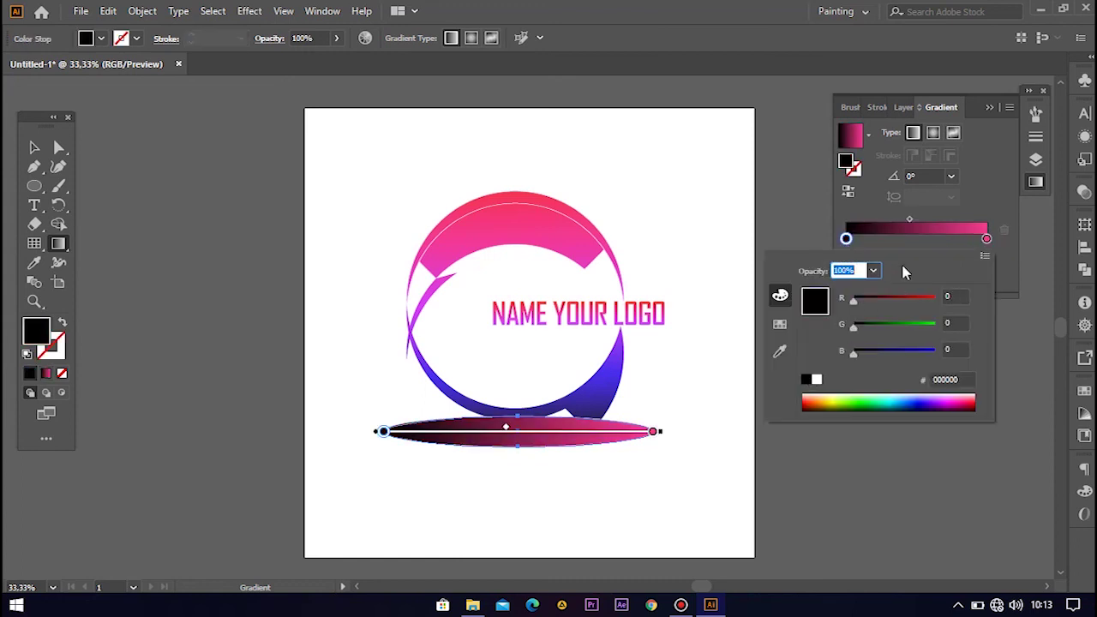
pyautogui.click(974, 208)
pyautogui.click(987, 240)
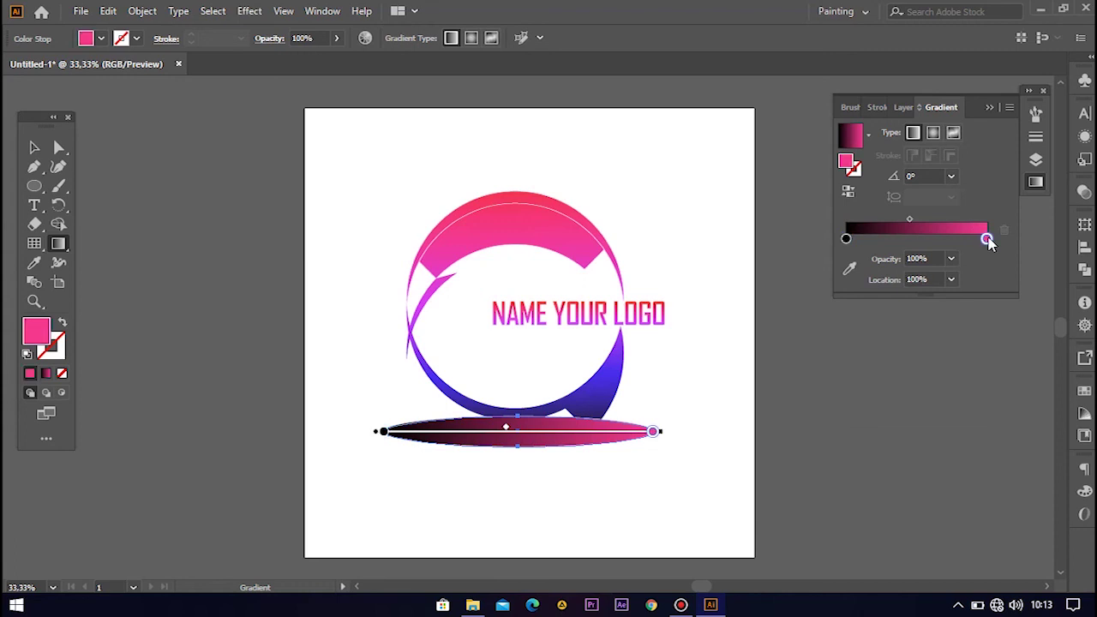
pyautogui.doubleClick(986, 239)
pyautogui.click(806, 379)
pyautogui.click(974, 207)
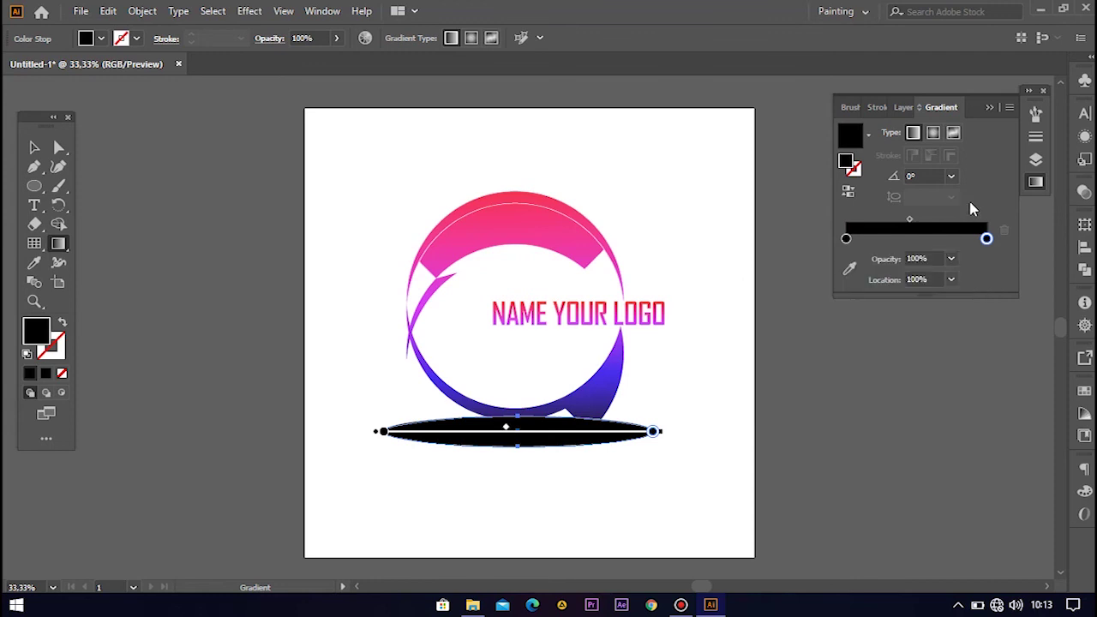
# Set the left stop to dark grey 383838, nudge the midpoint right, and make it radial
pyautogui.click(847, 239)
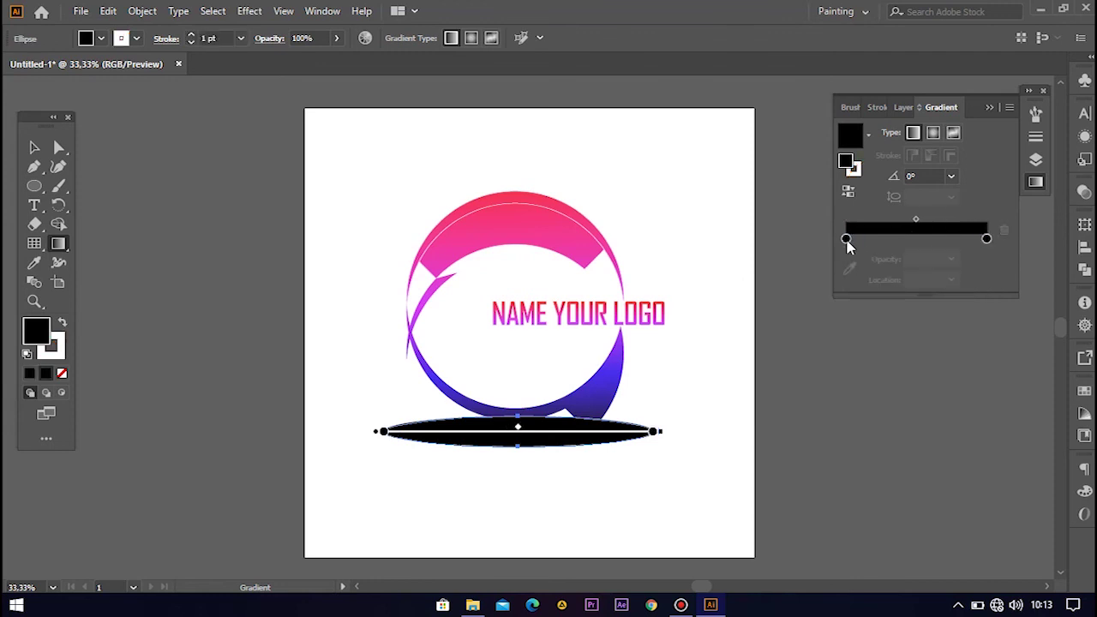
pyautogui.click(847, 239)
pyautogui.doubleClick(846, 161)
pyautogui.moveTo(118, 447); pyautogui.dragTo(113, 466)
pyautogui.click(464, 314)
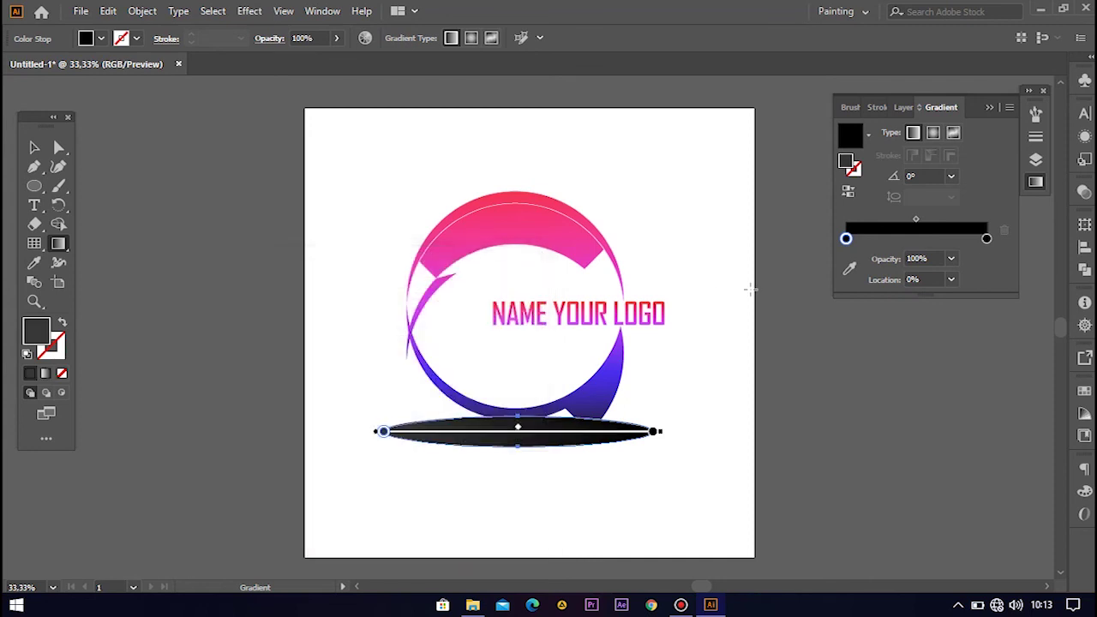
pyautogui.moveTo(916, 221); pyautogui.dragTo(921, 221)
pyautogui.click(934, 134)
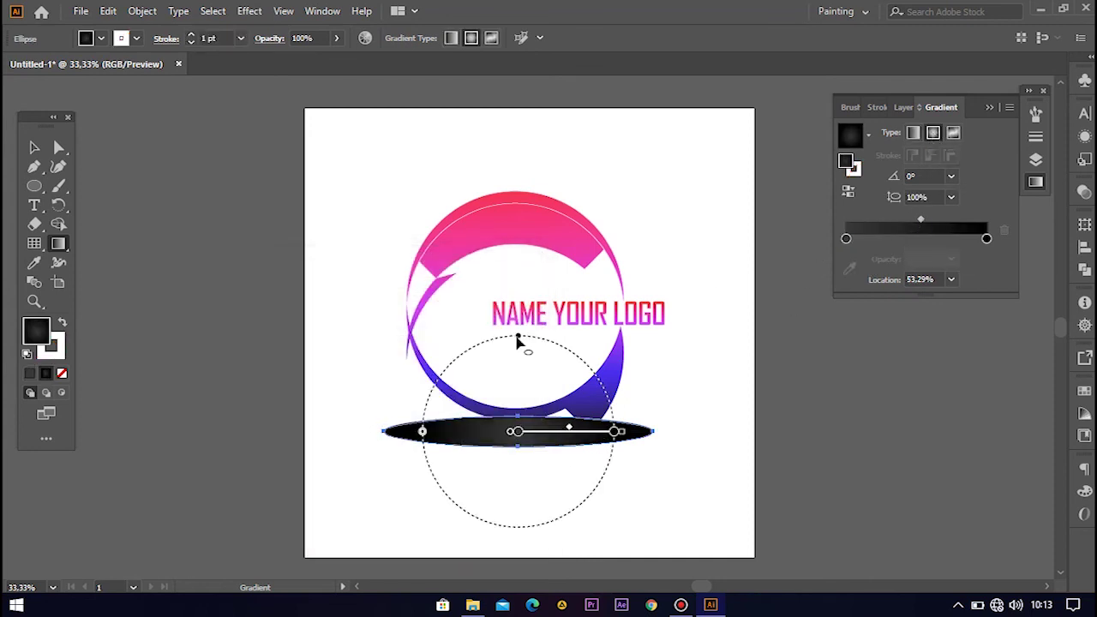
# Flatten the radial gradient to the ellipse, set the outer stop to 0% opacity, and recentre the shading
pyautogui.moveTo(517, 341); pyautogui.dragTo(517, 425)
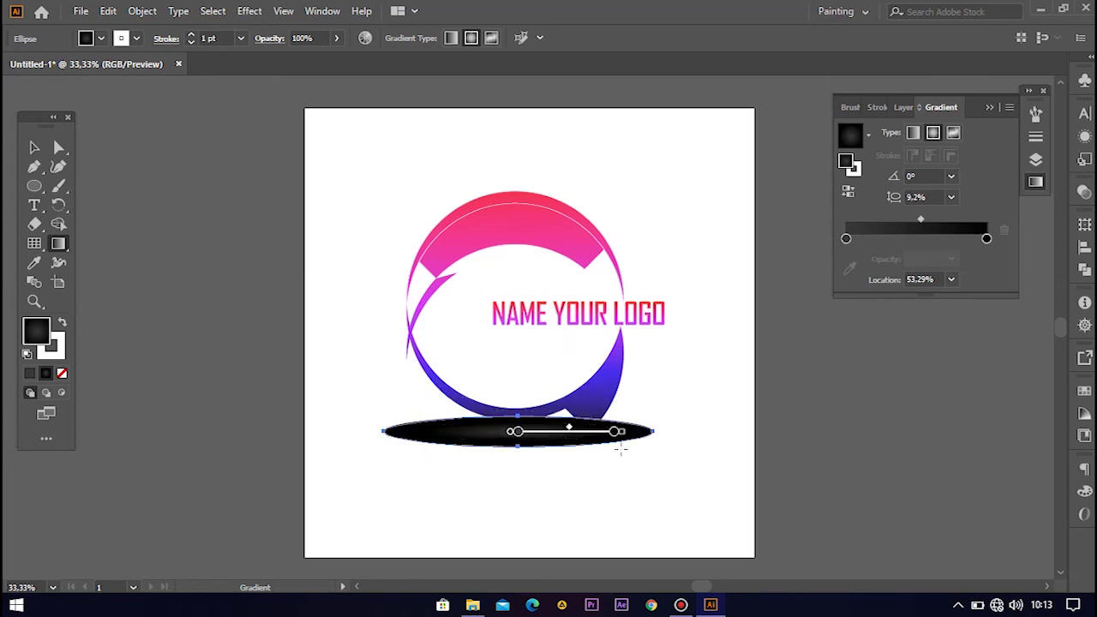
pyautogui.click(987, 238)
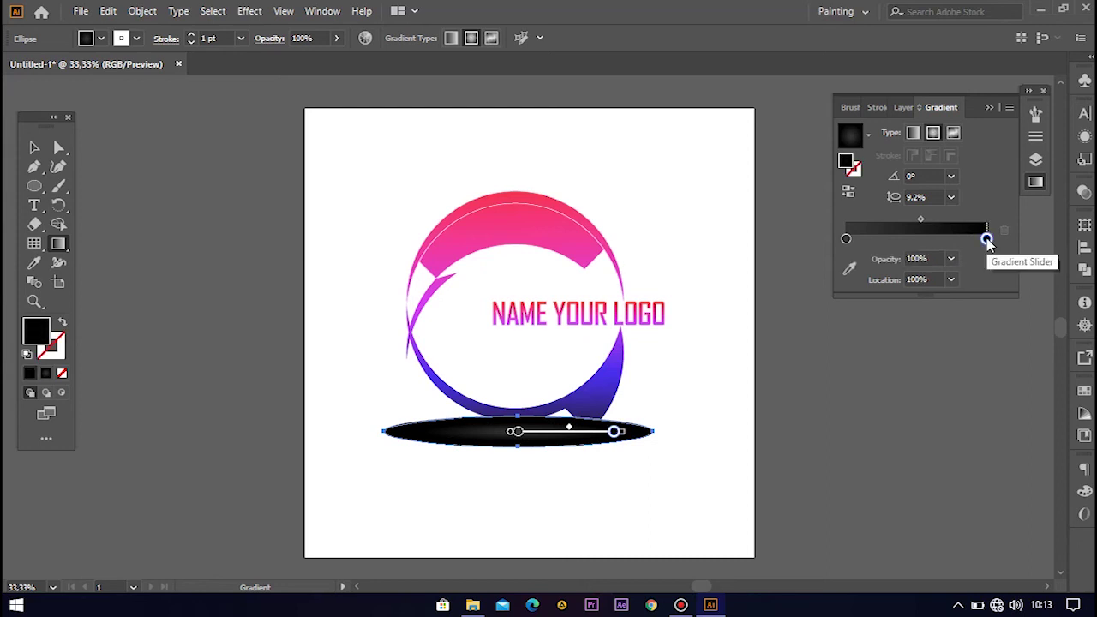
pyautogui.click(951, 258)
pyautogui.click(967, 282)
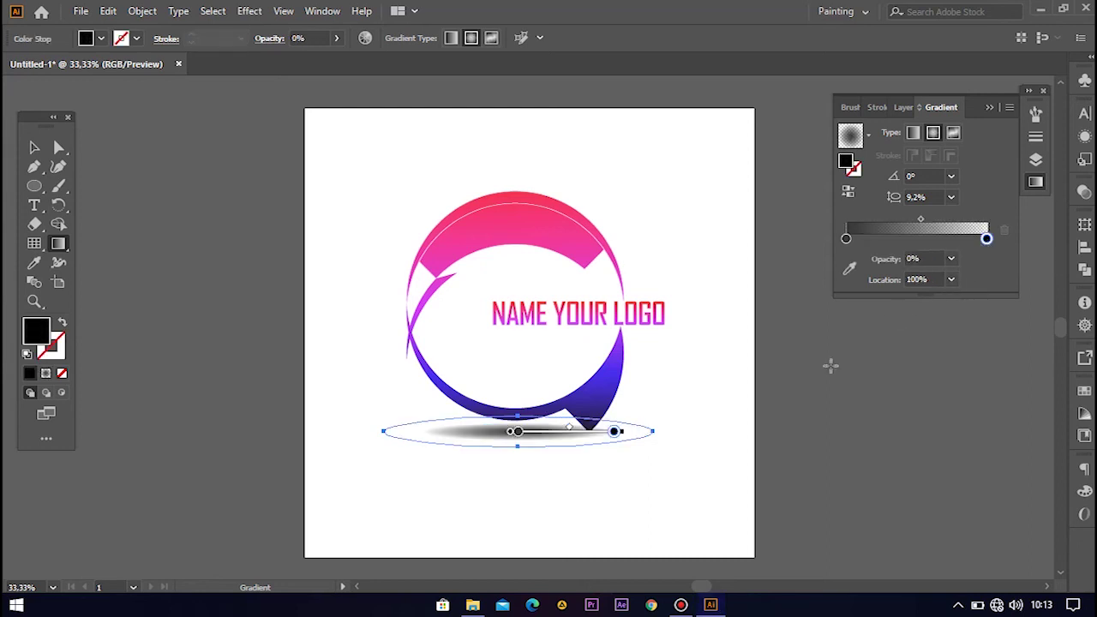
pyautogui.moveTo(926, 223)
pyautogui.mouseDown()
pyautogui.moveTo(950, 221)
pyautogui.moveTo(897, 225)
pyautogui.mouseUp()
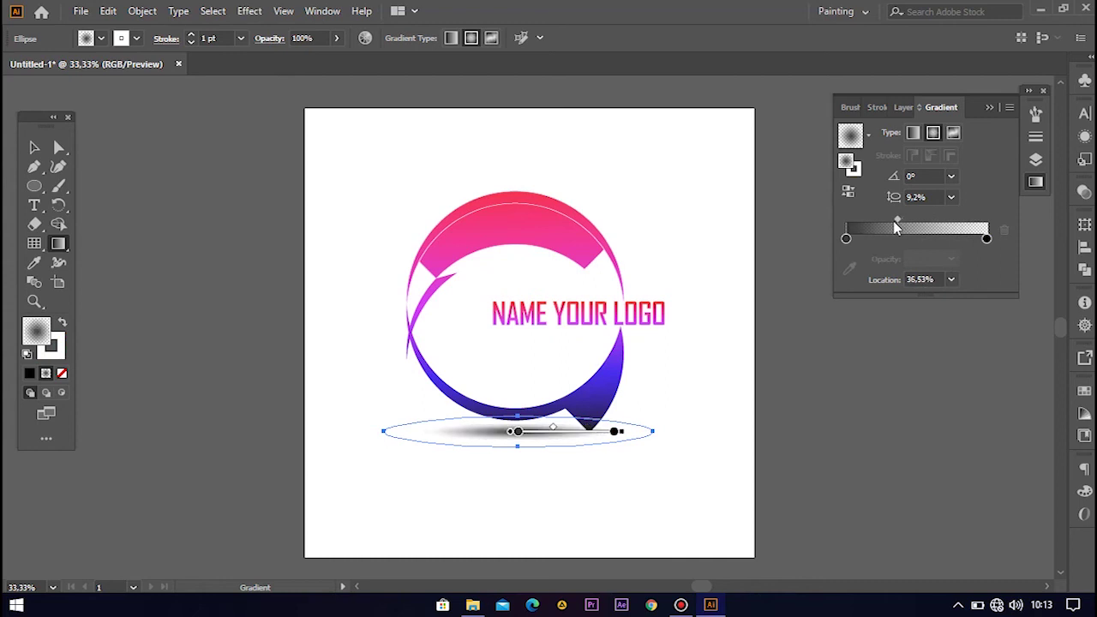
pyautogui.moveTo(519, 431); pyautogui.dragTo(586, 438)
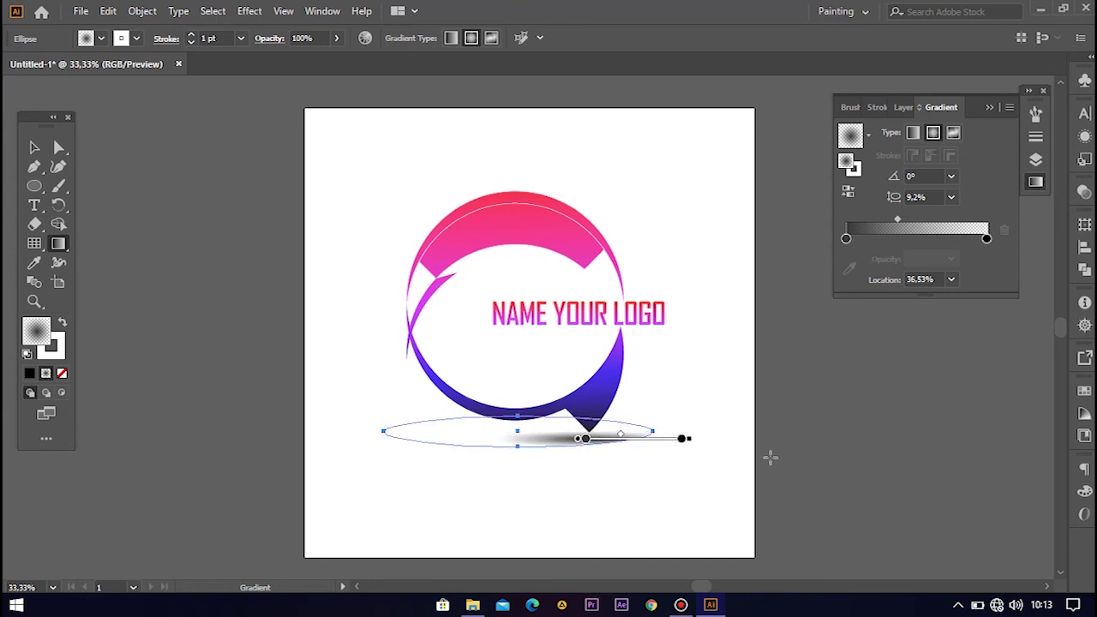
pyautogui.moveTo(518, 431); pyautogui.dragTo(616, 432)
# Move the shadow ellipse right and slightly down beneath the ring's lower tip
pyautogui.press('v')
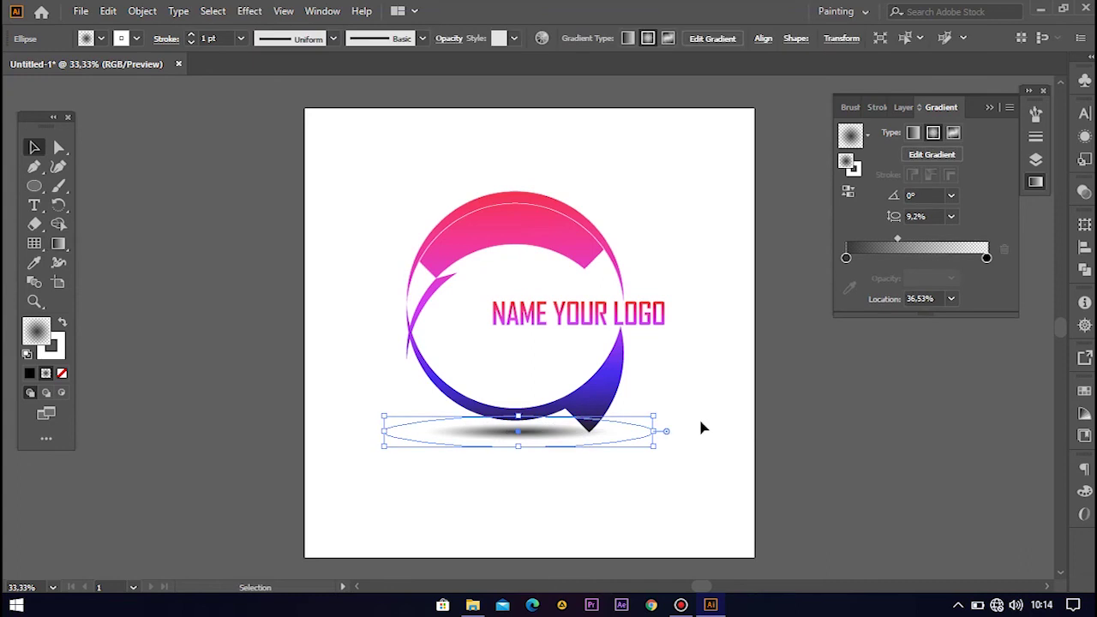
pyautogui.click(699, 418)
pyautogui.moveTo(538, 441); pyautogui.dragTo(594, 442)
pyautogui.moveTo(613, 441); pyautogui.dragTo(599, 447)
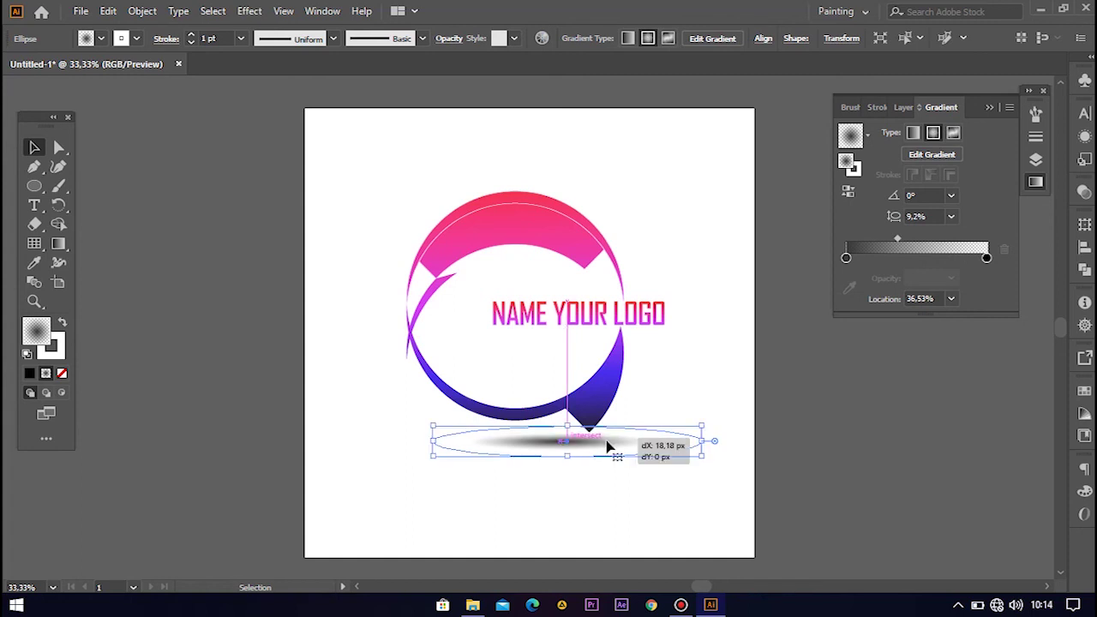
pyautogui.moveTo(600, 439); pyautogui.dragTo(615, 444)
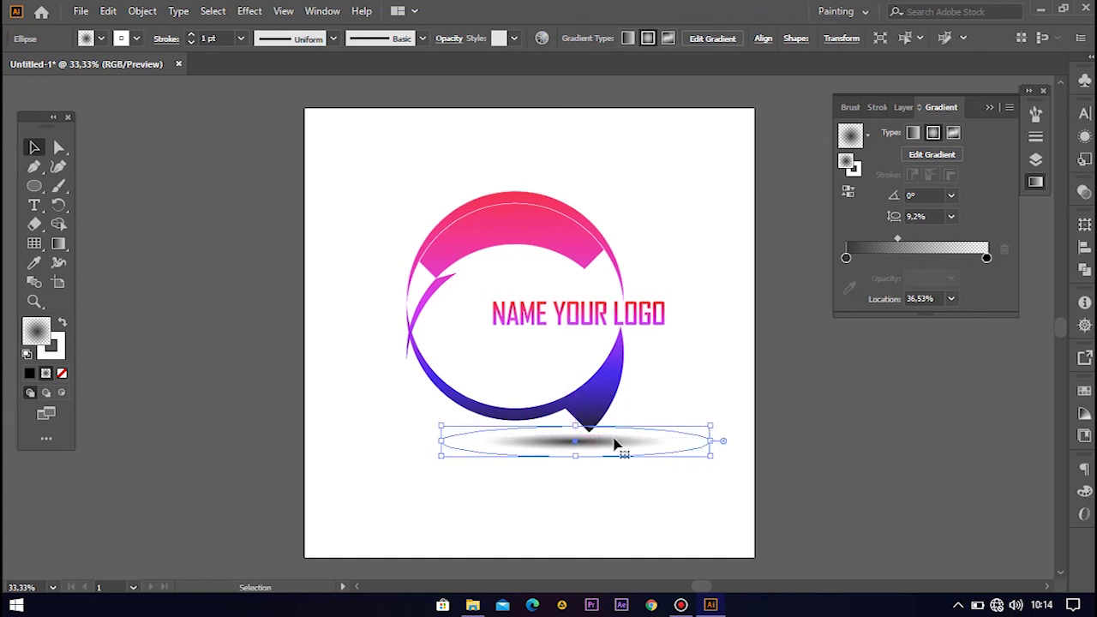
# Stack the ellipse behind the logo group in the Layers panel
pyautogui.click(904, 107)
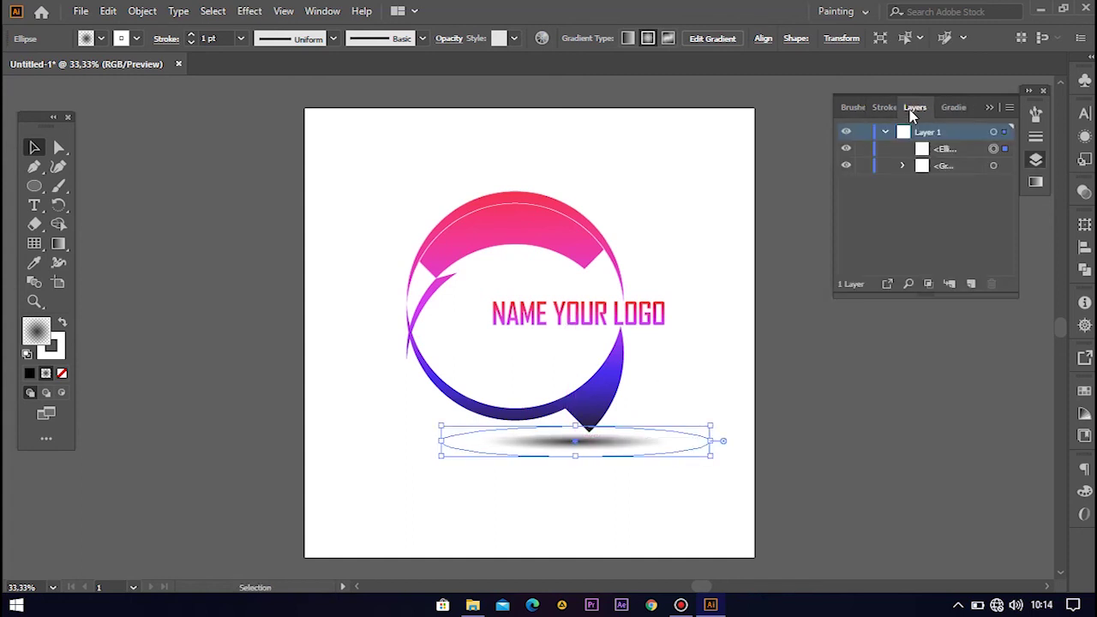
pyautogui.moveTo(930, 174); pyautogui.dragTo(931, 179)
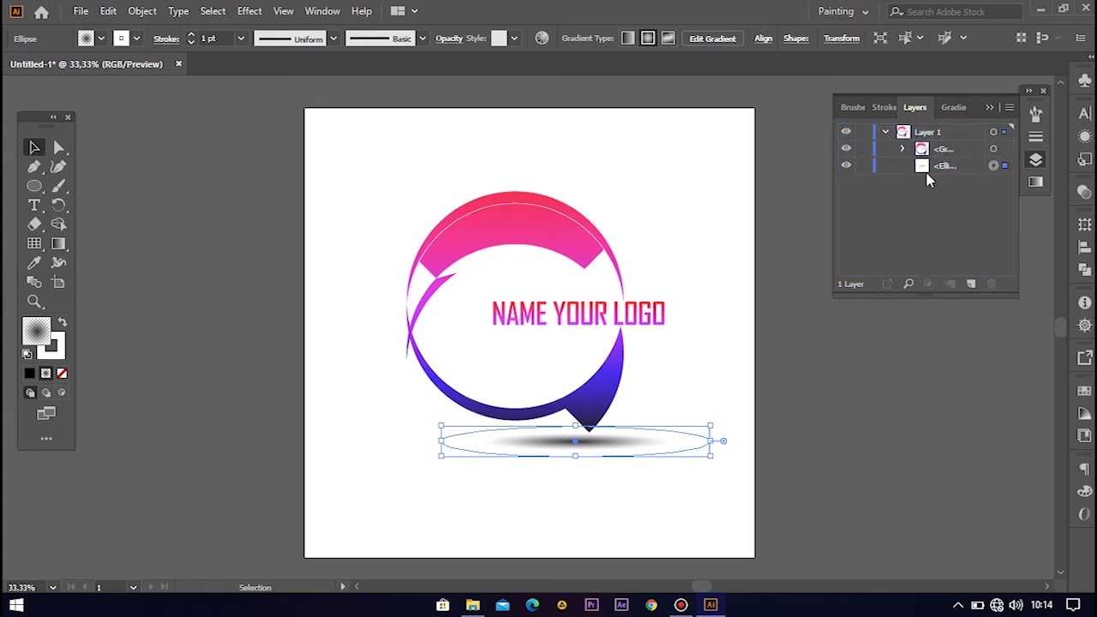
pyautogui.click(776, 339)
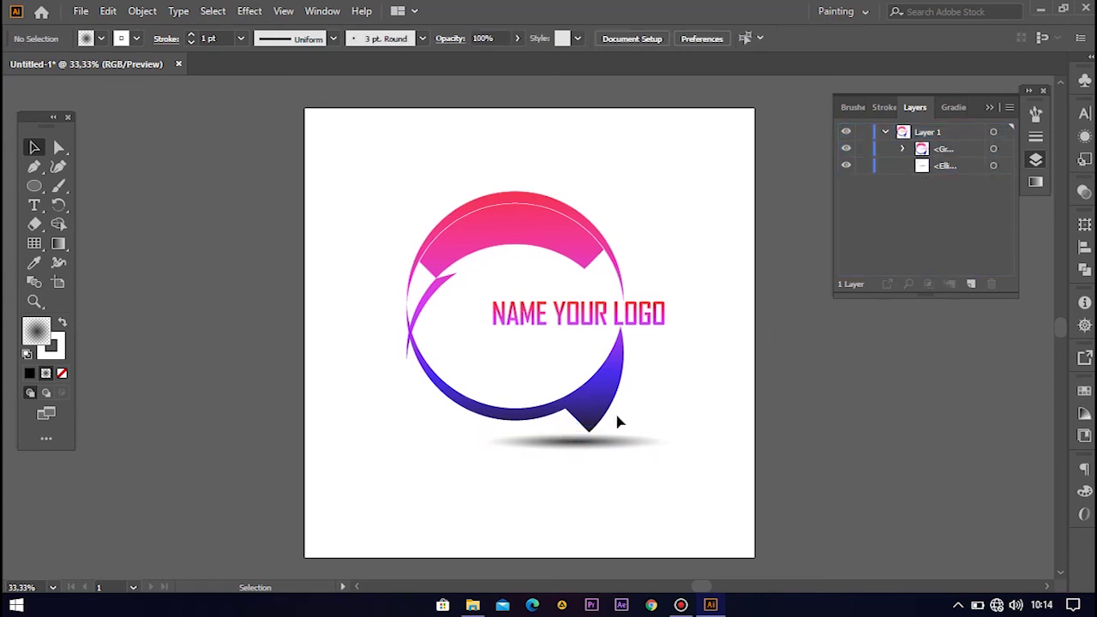
pyautogui.click(605, 440)
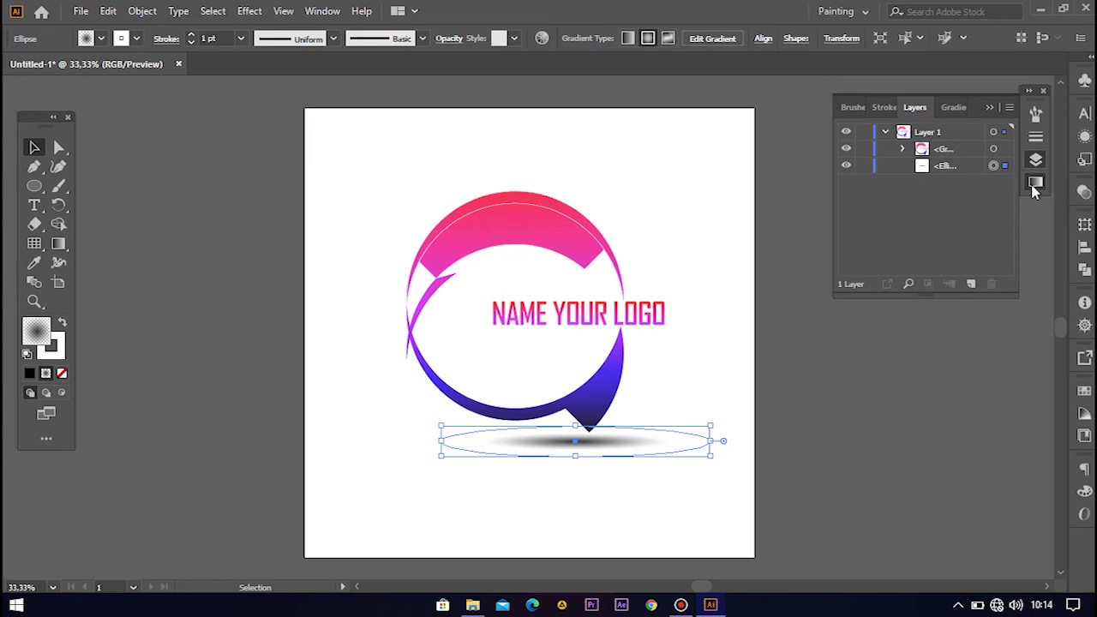
# Set the shadow ellipse's dark left gradient stop to 60% opacity, then deselect
pyautogui.click(1035, 182)
pyautogui.click(846, 258)
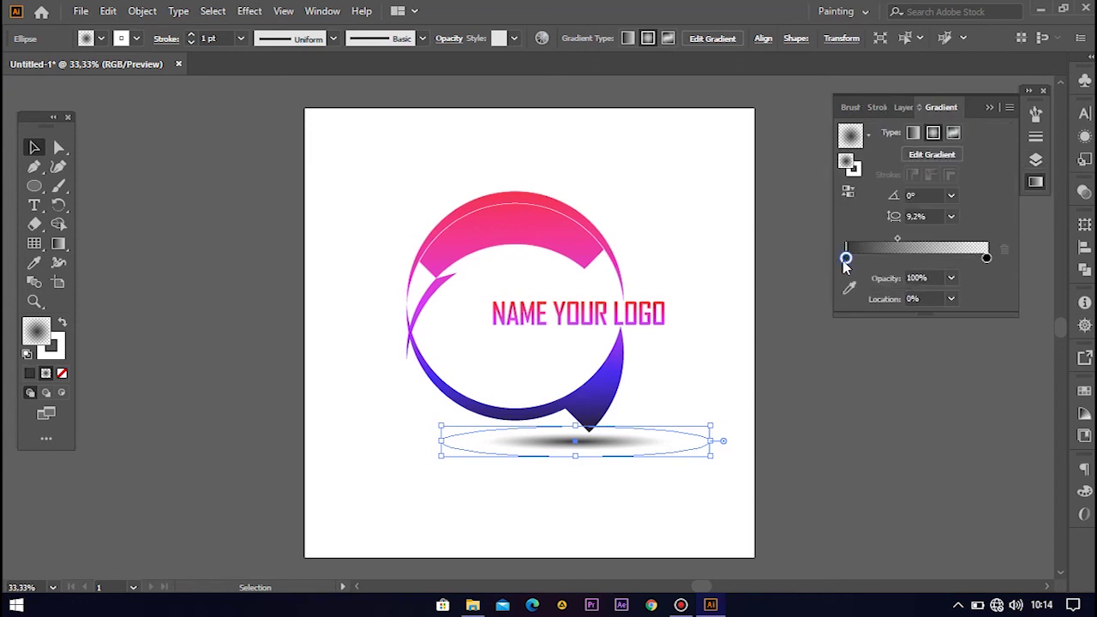
pyautogui.click(952, 278)
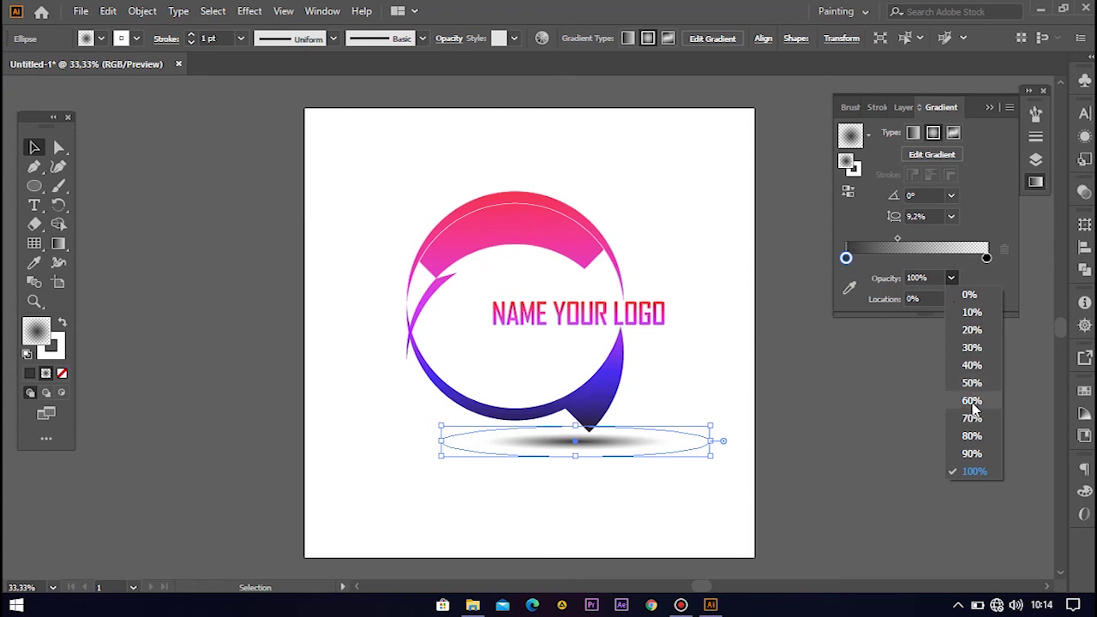
pyautogui.click(973, 401)
pyautogui.click(815, 401)
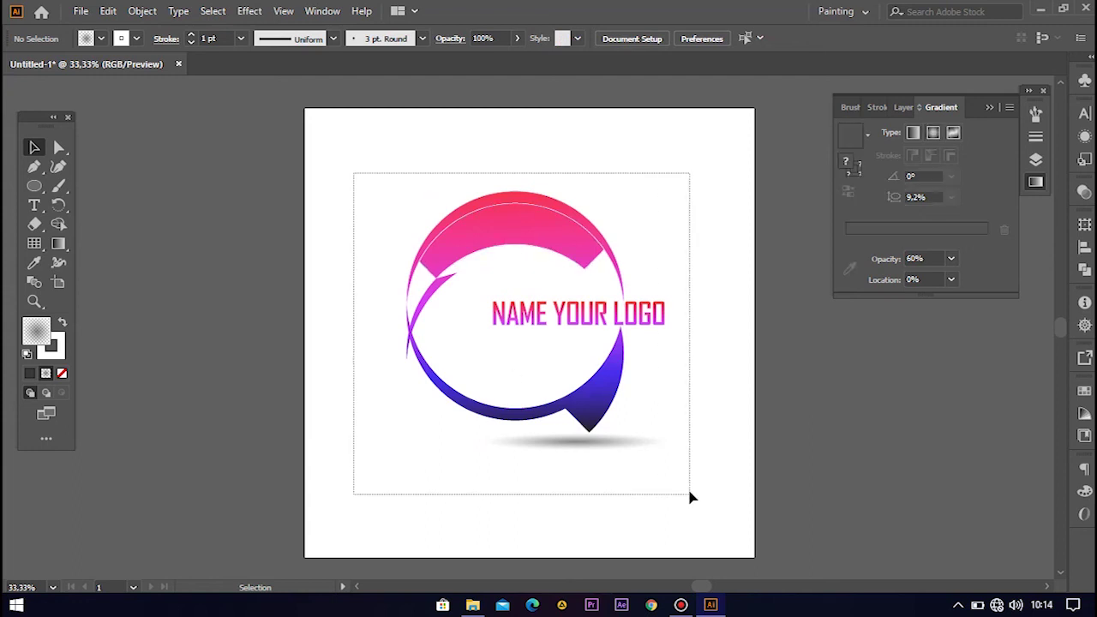
# Group the crescent, NAME YOUR LOGO text and shadow ellipse into one object
pyautogui.moveTo(355, 171); pyautogui.dragTo(693, 499)
pyautogui.rightClick(608, 379)
pyautogui.click(648, 235)
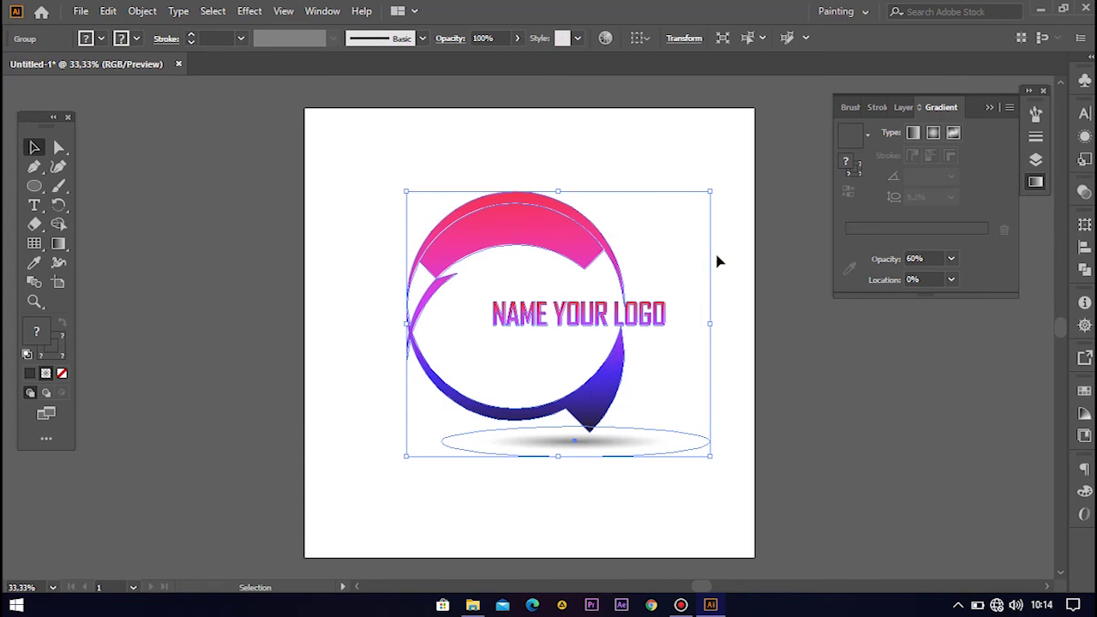
pyautogui.click(719, 255)
# Enlarge the logo group from its bottom-right corner and shift it slightly left
pyautogui.moveTo(554, 242); pyautogui.dragTo(544, 248)
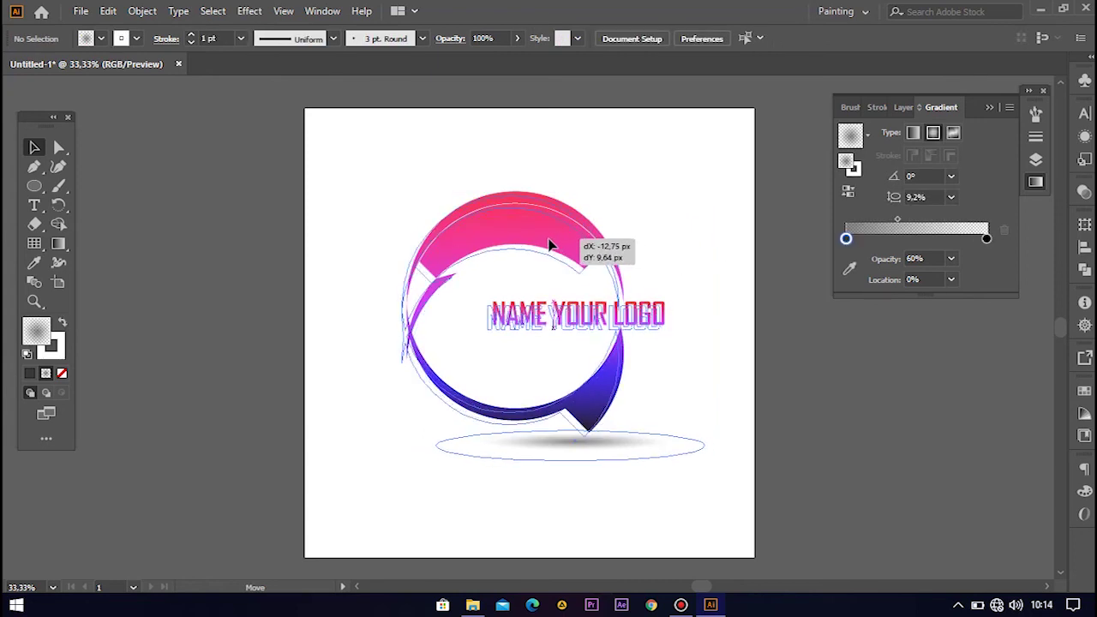
pyautogui.moveTo(543, 247); pyautogui.dragTo(545, 244)
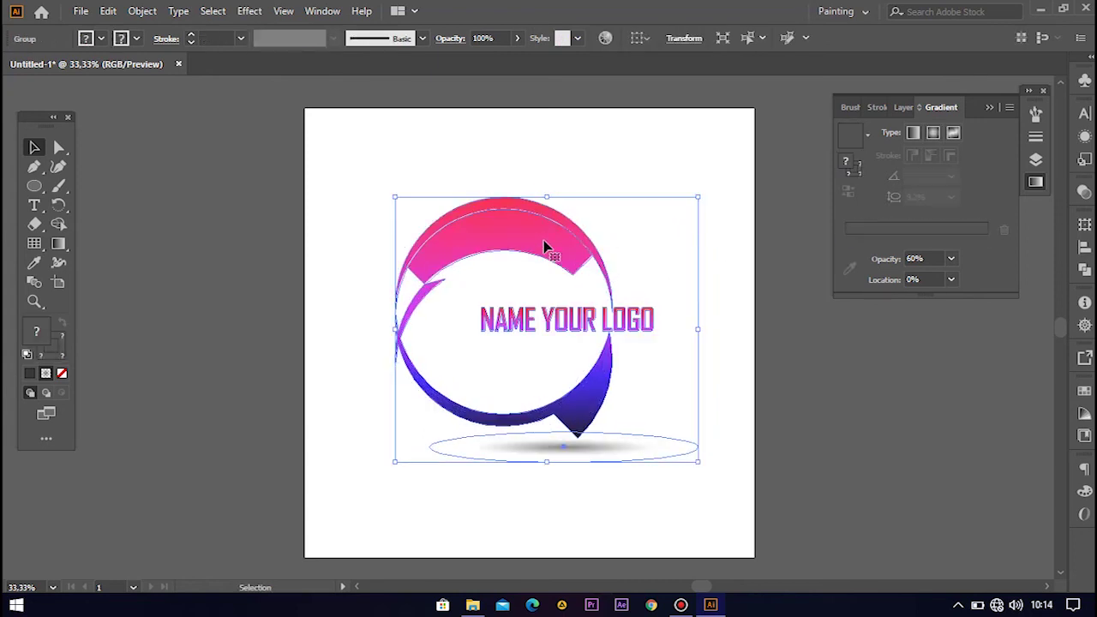
pyautogui.moveTo(694, 463); pyautogui.dragTo(725, 485)
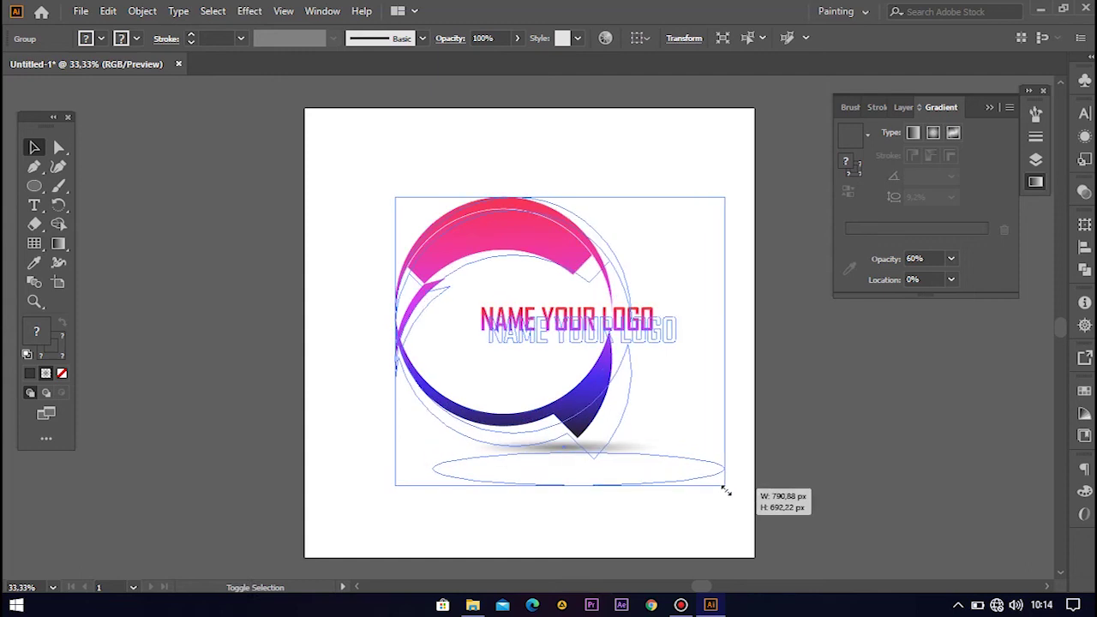
pyautogui.moveTo(559, 252); pyautogui.dragTo(539, 249)
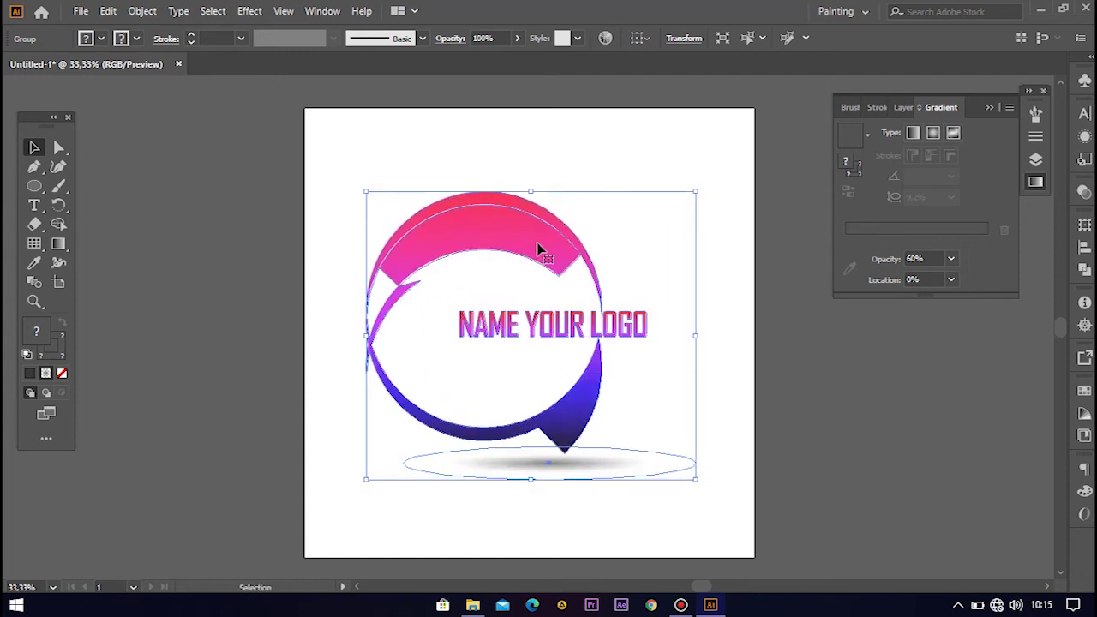